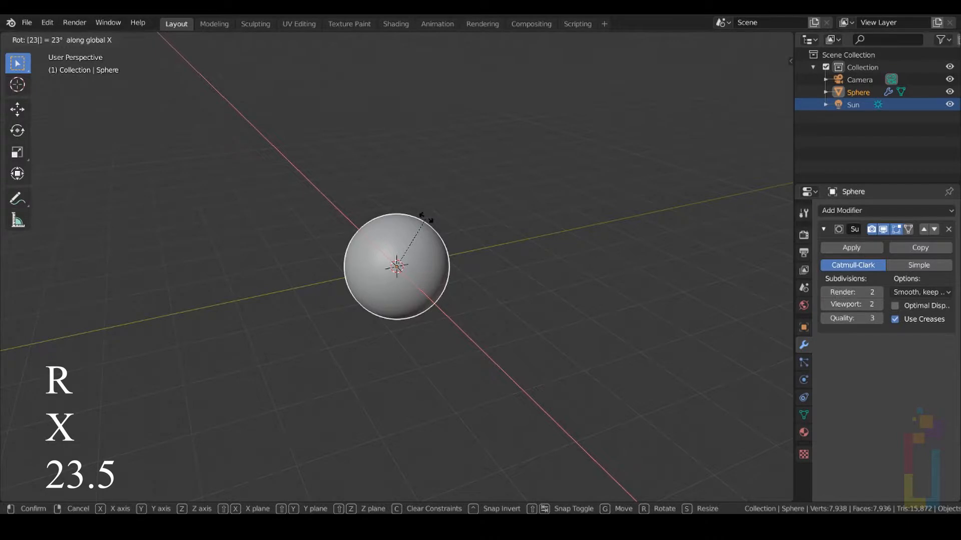
- Rotate the sphere 23.5° about the global X axis
{"action": "key", "text": "Return"}
{"action": "left_click", "coordinate": [866, 92]}
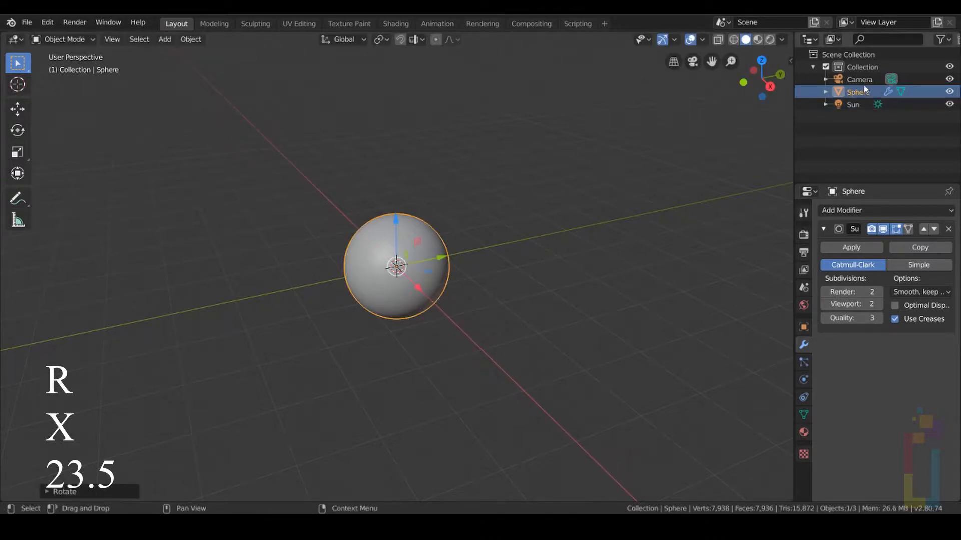
- Rename the camera object as Camera Main
{"action": "double_click", "coordinate": [864, 80]}
{"action": "left_click", "coordinate": [877, 80]}
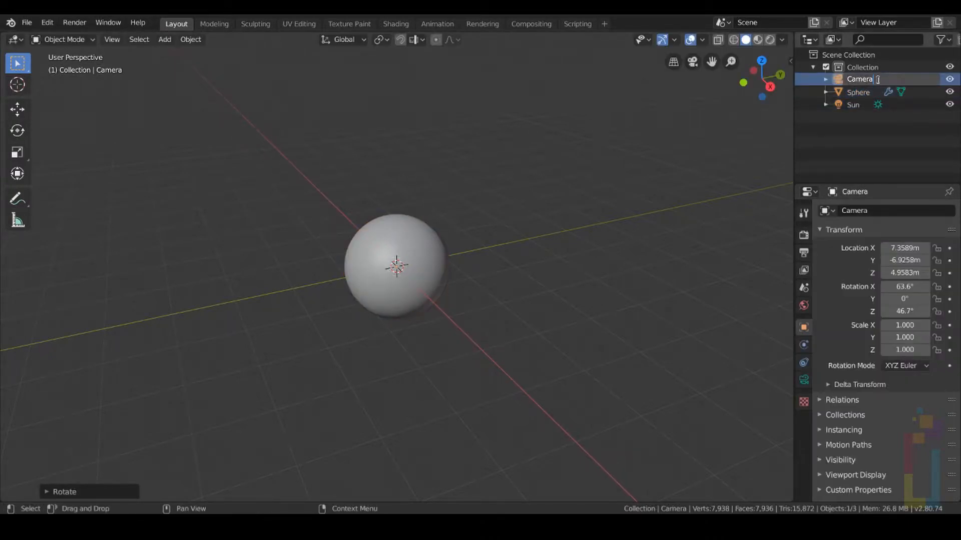
{"action": "type", "text": "N"}
{"action": "type", "text": "ain"}
{"action": "key", "text": "Return"}
- Rename the sphere as Earth Day and the sun light as Sun Main
{"action": "double_click", "coordinate": [861, 91]}
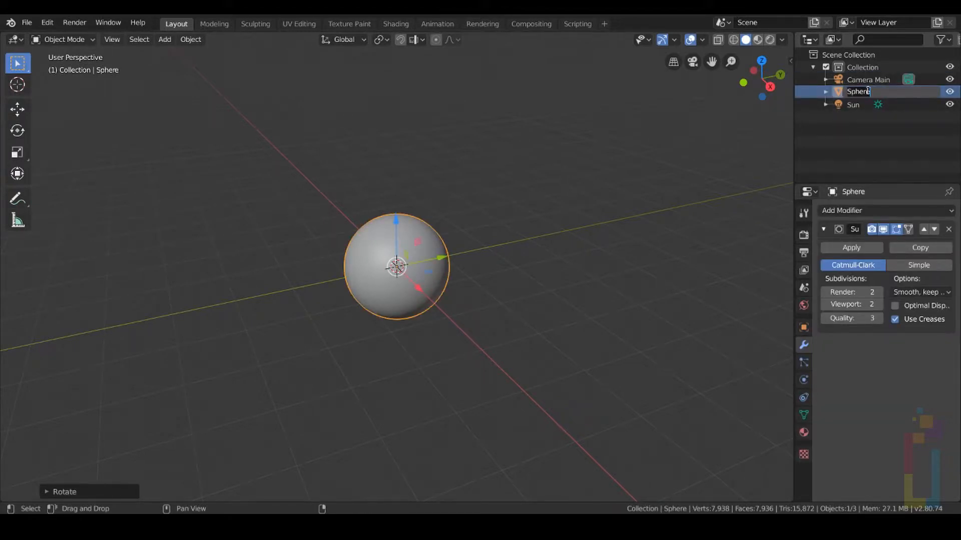
{"action": "type", "text": "Earth Day"}
{"action": "key", "text": "Return"}
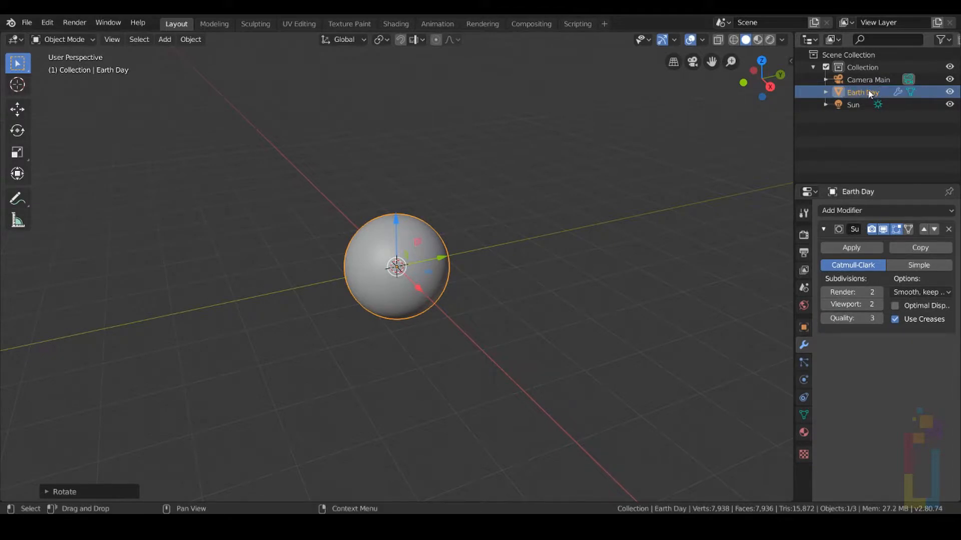
{"action": "double_click", "coordinate": [856, 103]}
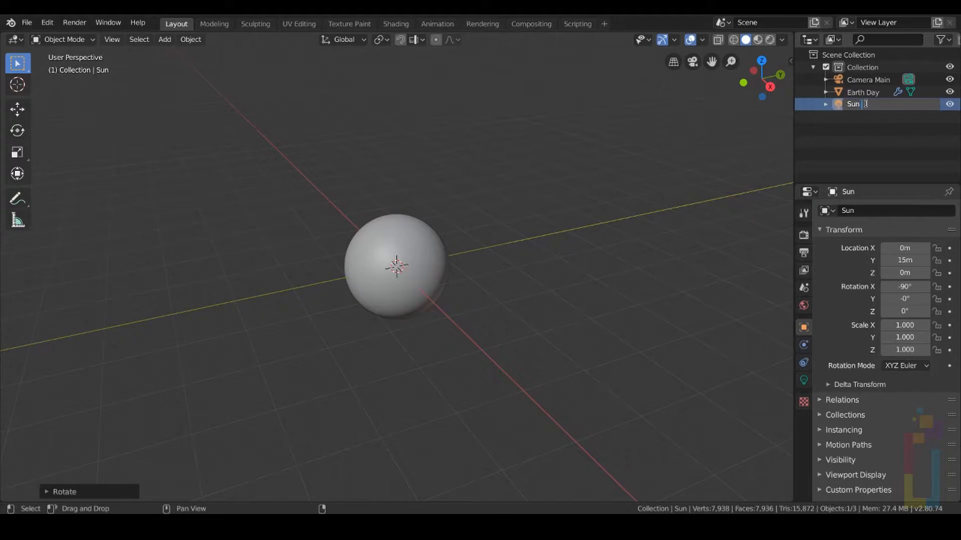
{"action": "type", "text": "Main"}
{"action": "key", "text": "Return"}
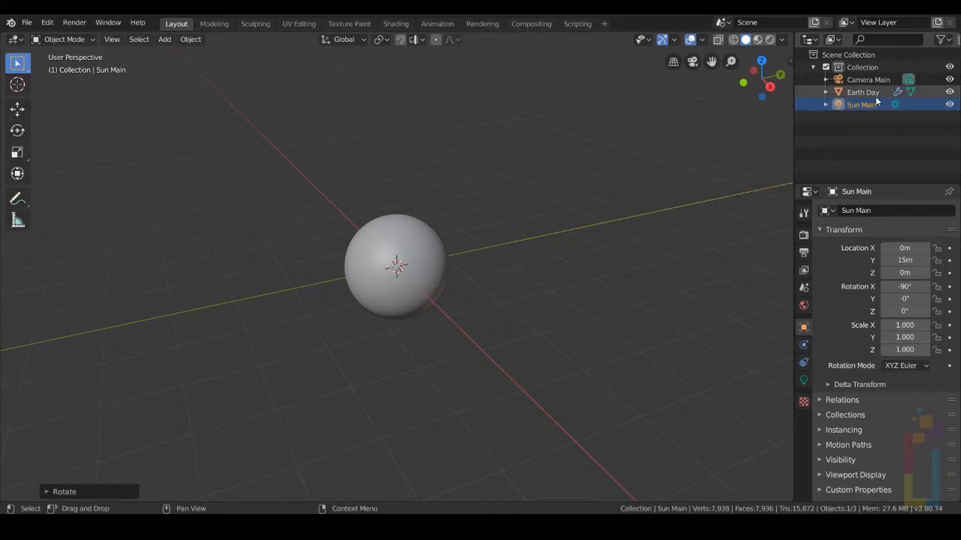
- Rename the current scene as Main and its view layer as Day
{"action": "left_click", "coordinate": [764, 22]}
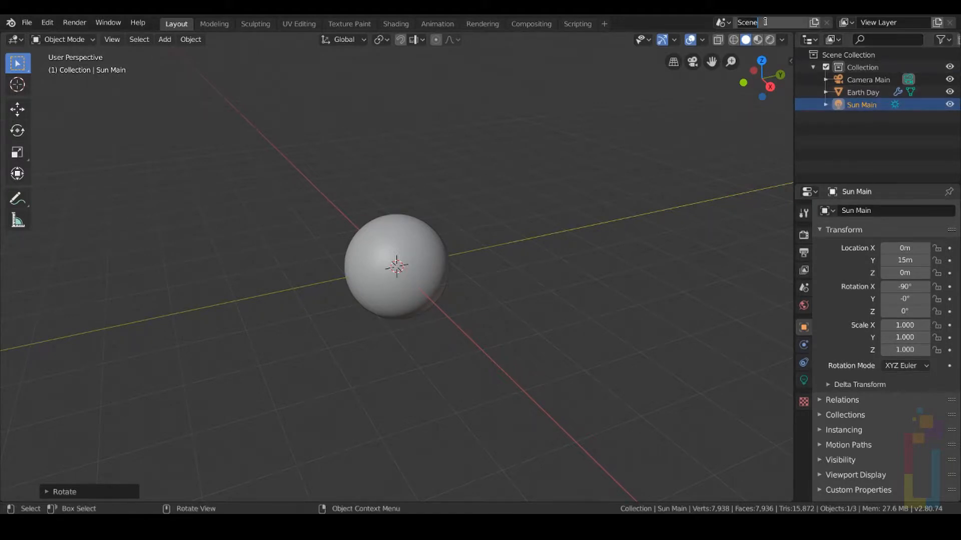
{"action": "type", "text": "Main"}
{"action": "key", "text": "Return"}
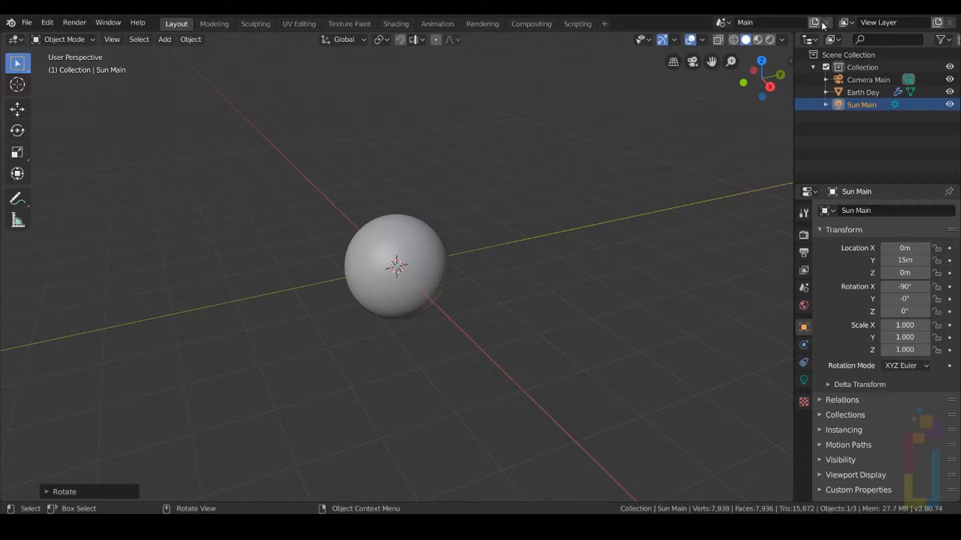
{"action": "left_click", "coordinate": [878, 23]}
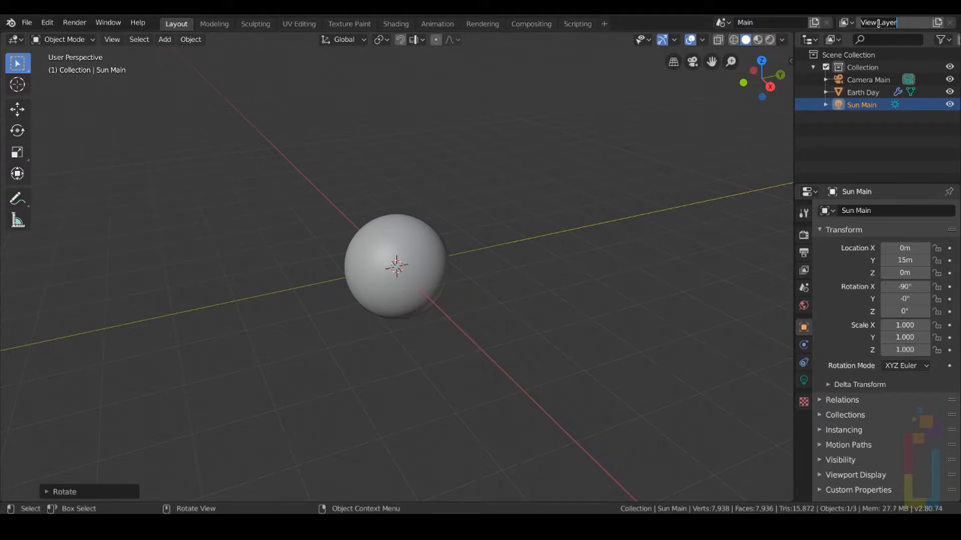
{"action": "type", "text": "Day"}
{"action": "key", "text": "Return"}
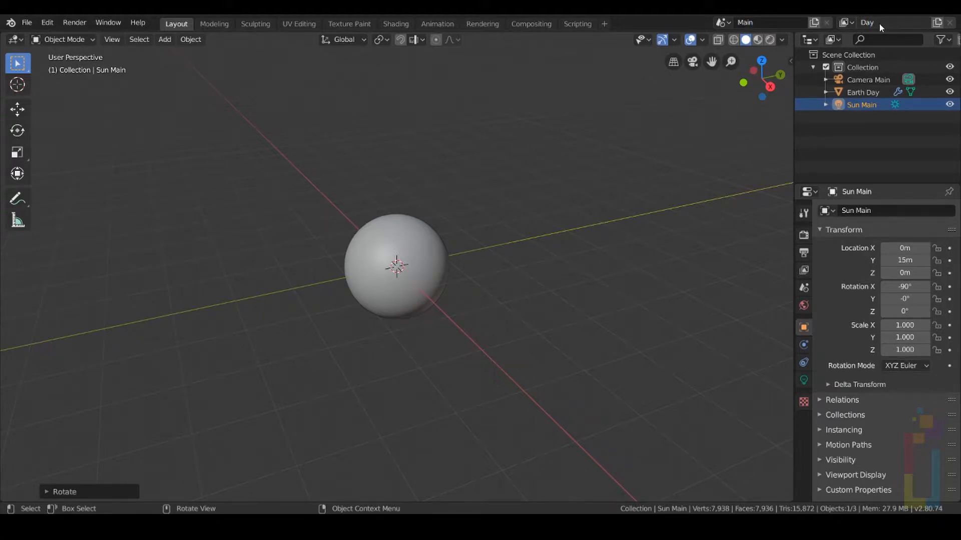
- Create a full copy of the Main scene and name both the new scene and its view layer Mask
{"action": "left_click", "coordinate": [814, 23]}
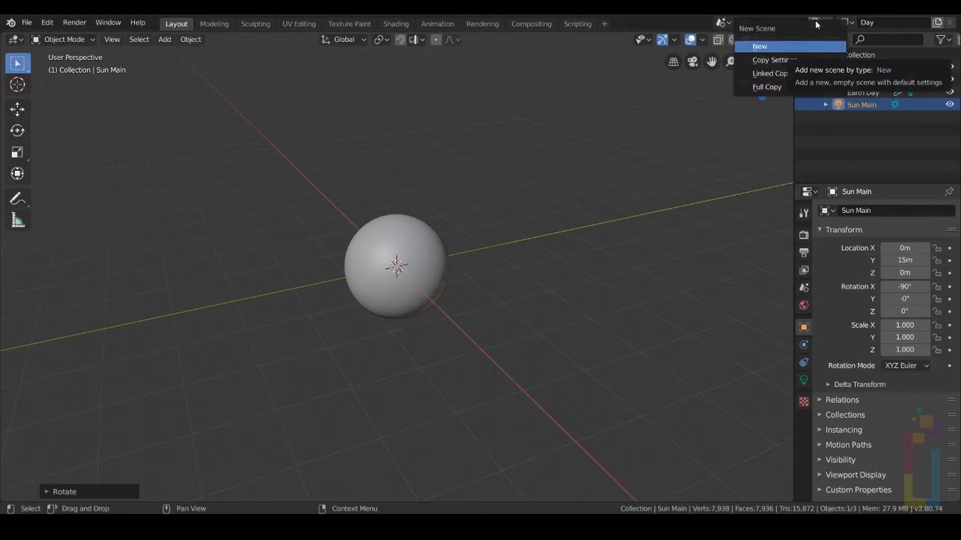
{"action": "left_click", "coordinate": [769, 88]}
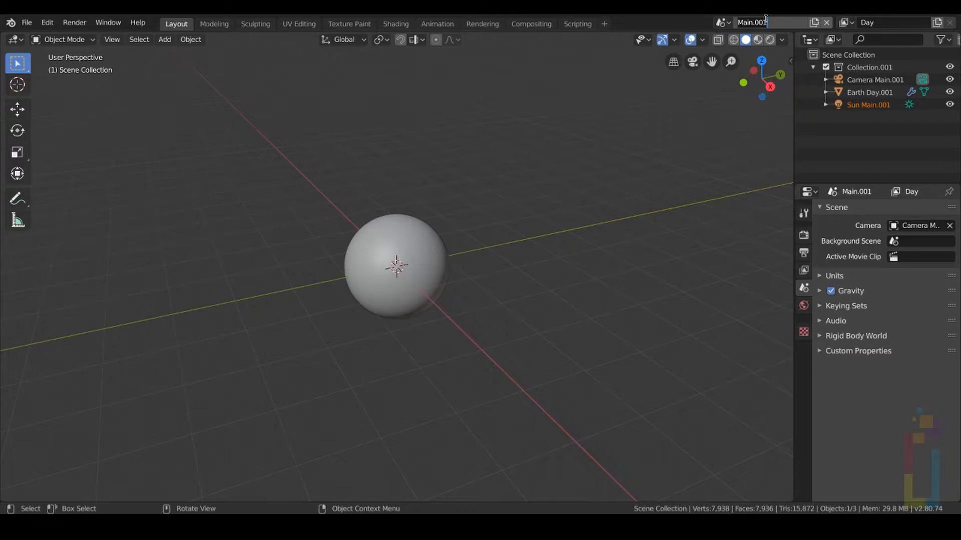
{"action": "type", "text": "Mask"}
{"action": "key", "text": "Return"}
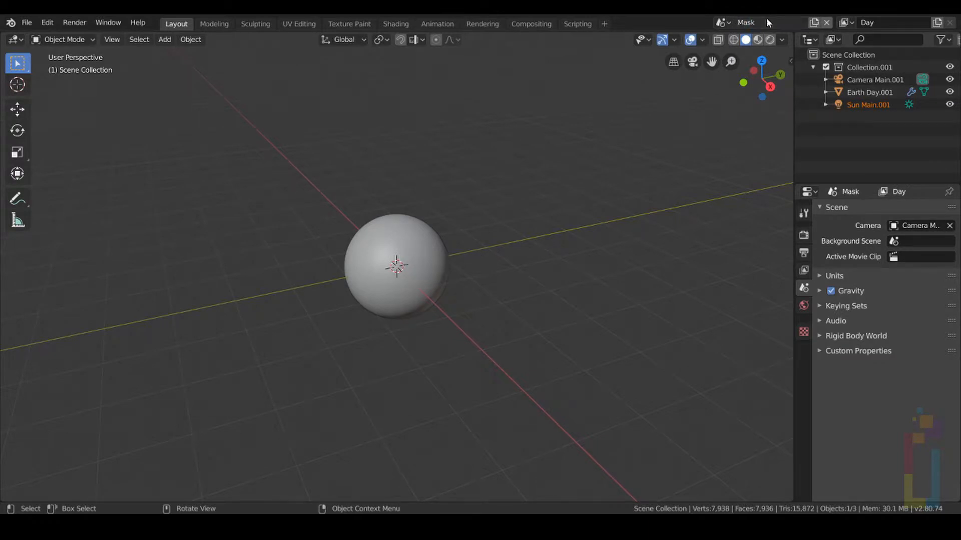
{"action": "double_click", "coordinate": [870, 23]}
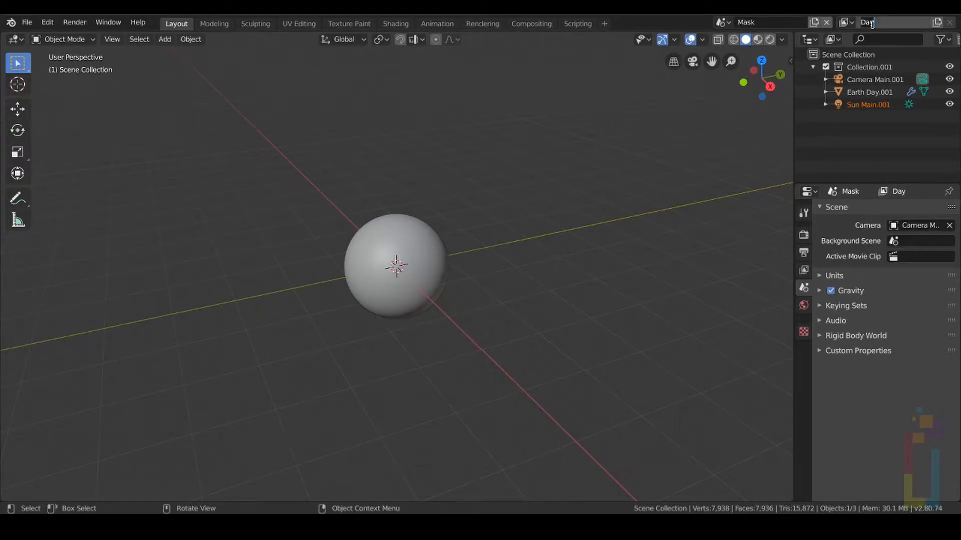
{"action": "type", "text": "Mask"}
{"action": "key", "text": "Return"}
- Rename the duplicated camera in the Mask scene as Camera Mask
{"action": "left_click", "coordinate": [910, 78]}
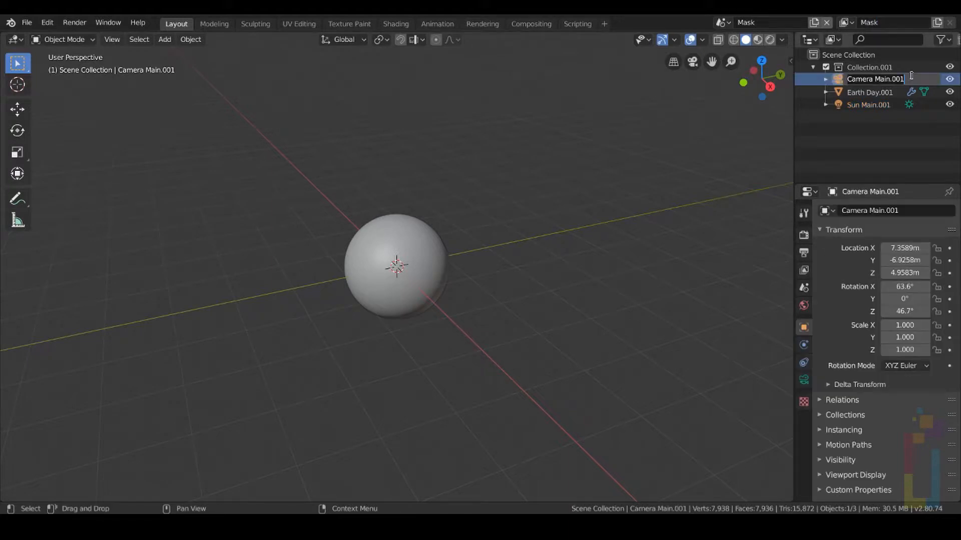
{"action": "key", "text": "BackSpace"}
{"action": "key", "text": "BackSpace"}
{"action": "key", "text": "BackSpace"}
{"action": "key", "text": "BackSpace"}
{"action": "key", "text": "BackSpace"}
{"action": "key", "text": "BackSpace"}
{"action": "key", "text": "BackSpace"}
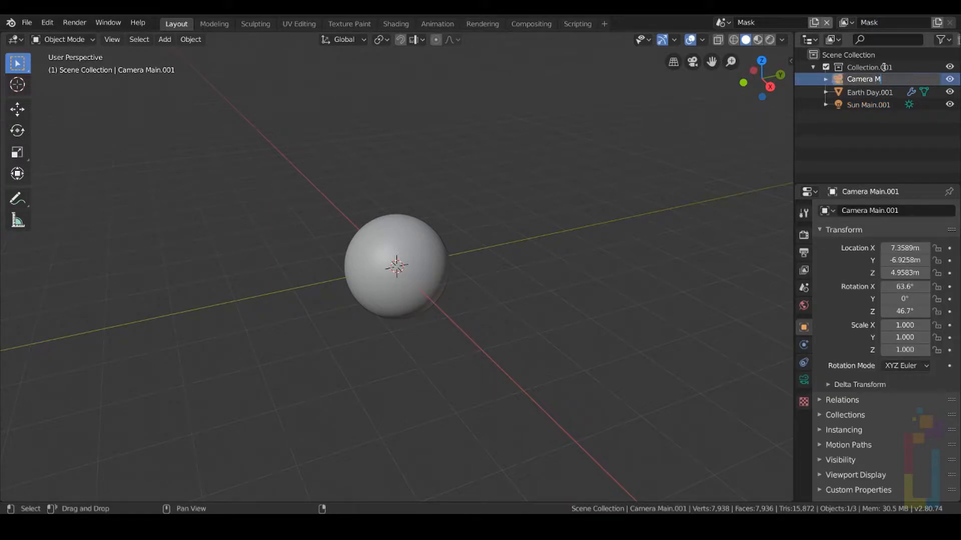
{"action": "type", "text": "ask"}
{"action": "key", "text": "Return"}
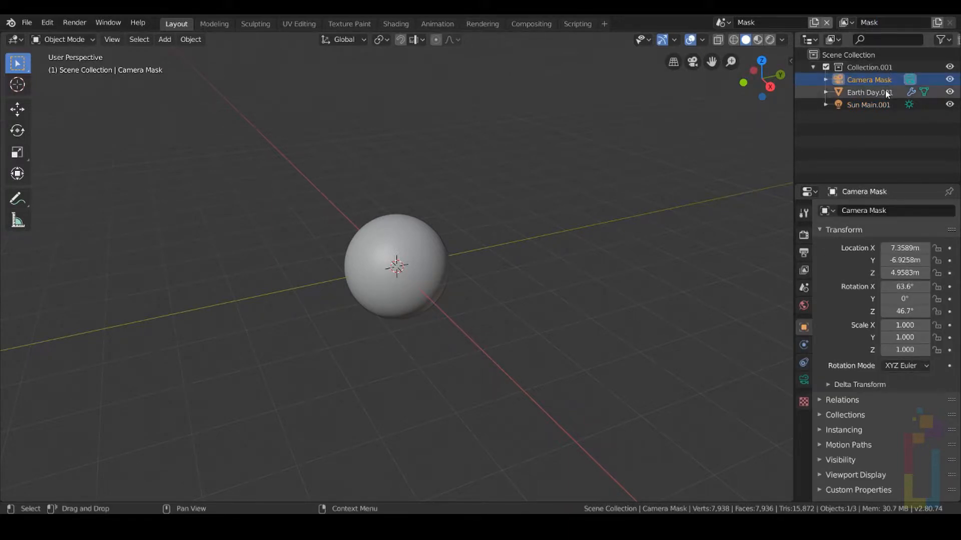
- Rename the duplicated Earth sphere in the Mask scene as Earth Mask
{"action": "left_click", "coordinate": [885, 93]}
{"action": "double_click", "coordinate": [884, 92]}
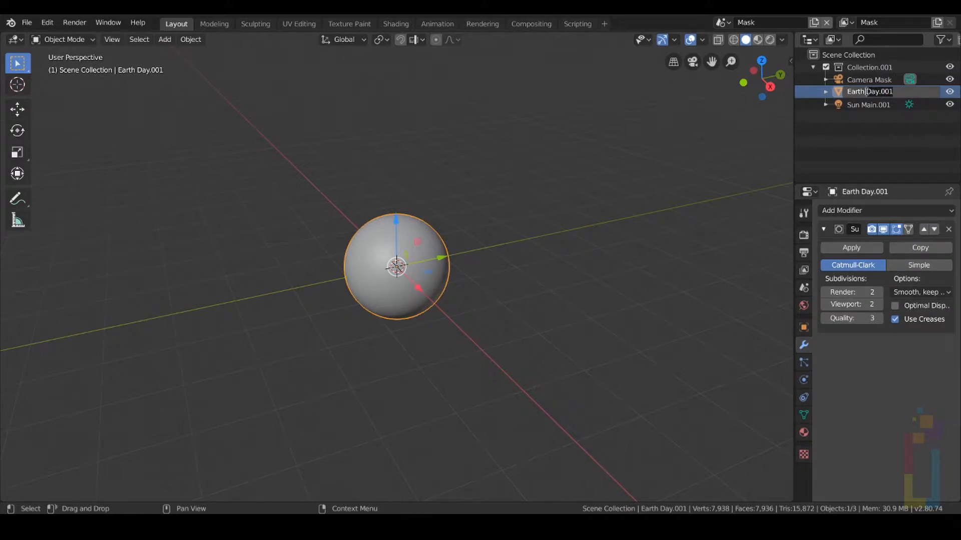
{"action": "left_click", "coordinate": [867, 92]}
{"action": "key", "text": "shift+End"}
{"action": "type", "text": "Mask"}
{"action": "key", "text": "Return"}
- Rename the duplicated sun light in the Mask scene as Sun Mask
{"action": "left_click", "coordinate": [863, 105]}
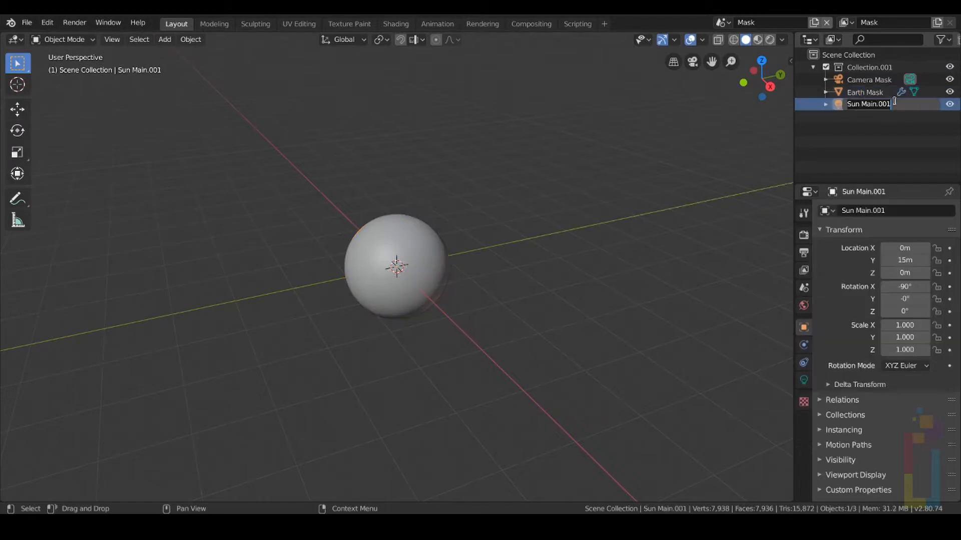
{"action": "double_click", "coordinate": [865, 104]}
{"action": "type", "text": "Mask"}
{"action": "key", "text": "Return"}
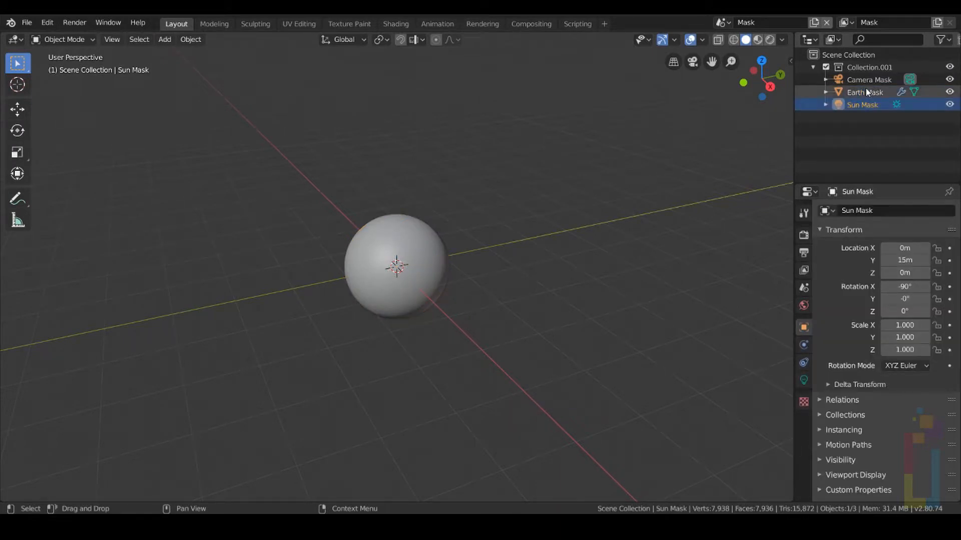
- Link Camera Mask, Earth Mask and Sun Mask to the Main scene
{"action": "left_click", "coordinate": [867, 92], "text": "ctrl"}
{"action": "left_click", "coordinate": [868, 80], "text": "ctrl"}
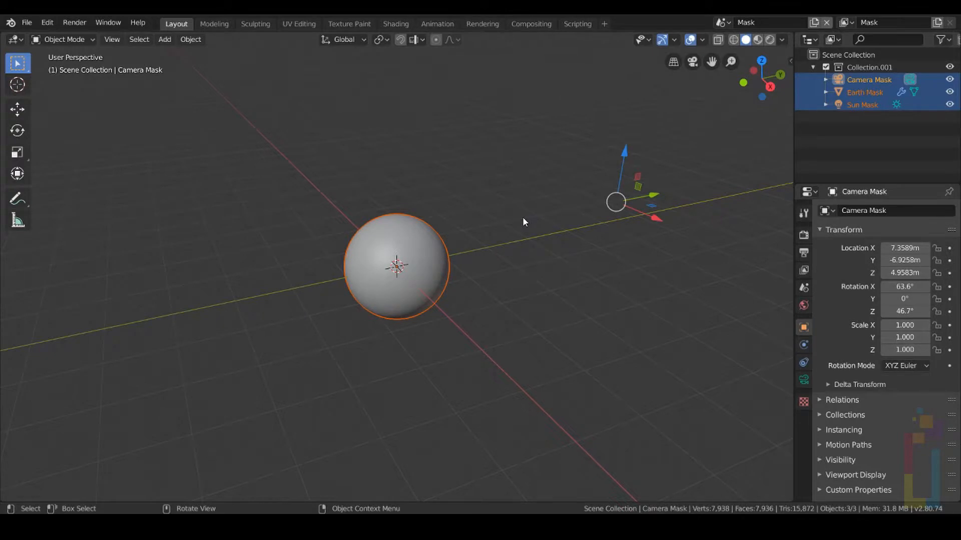
{"action": "key", "text": "ctrl+l"}
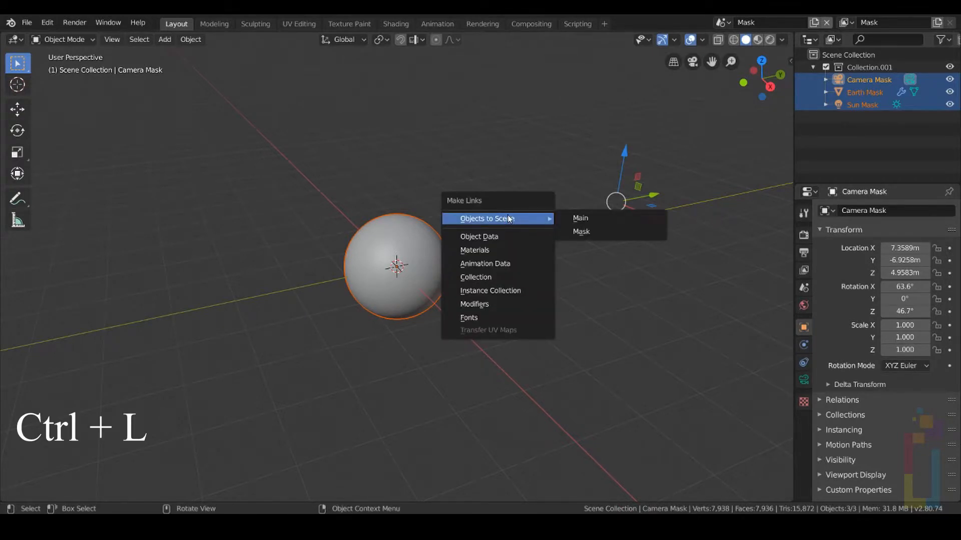
{"action": "left_click", "coordinate": [580, 218]}
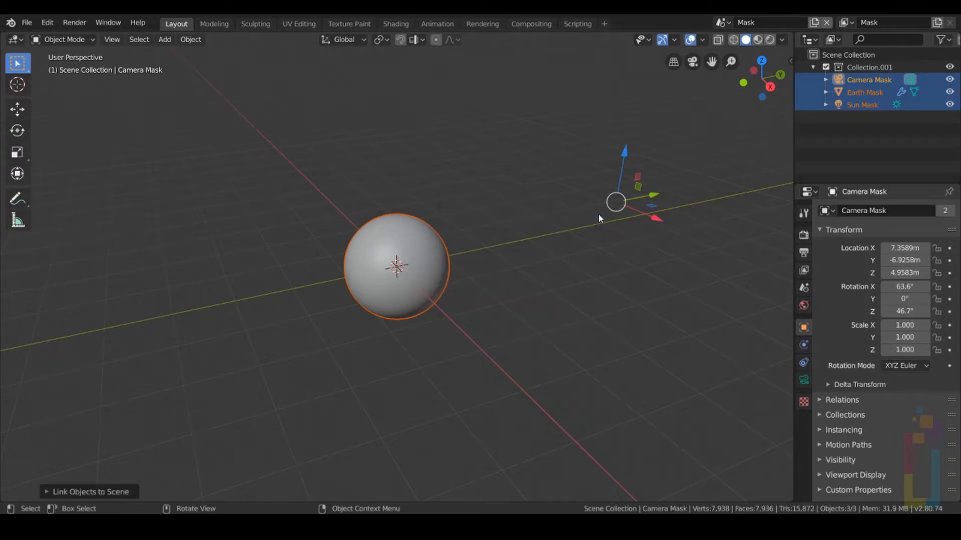
- In the Main scene, create a collection named Mask and move Camera Mask, Earth Mask and Sun Mask into it
{"action": "left_click", "coordinate": [722, 22]}
{"action": "left_click", "coordinate": [739, 44]}
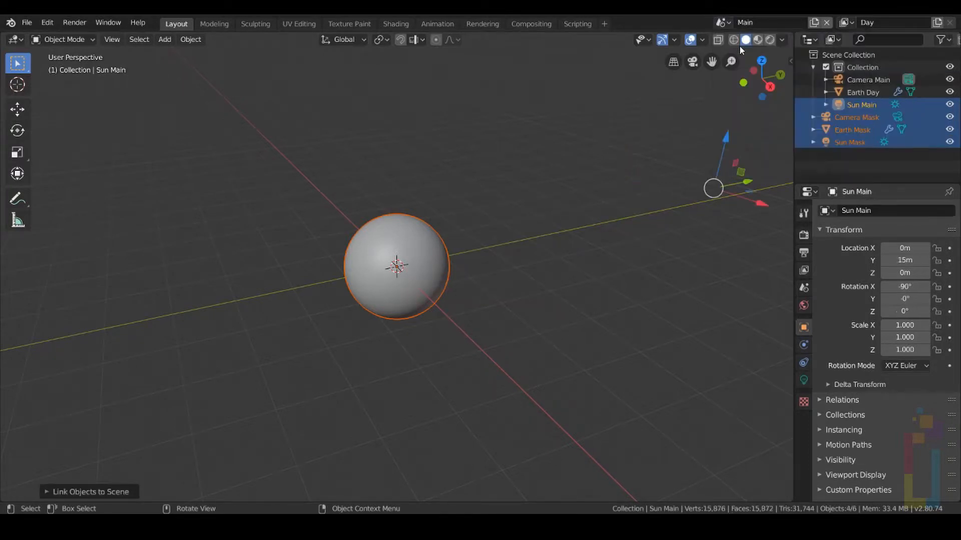
{"action": "right_click", "coordinate": [847, 151]}
{"action": "left_click", "coordinate": [837, 152]}
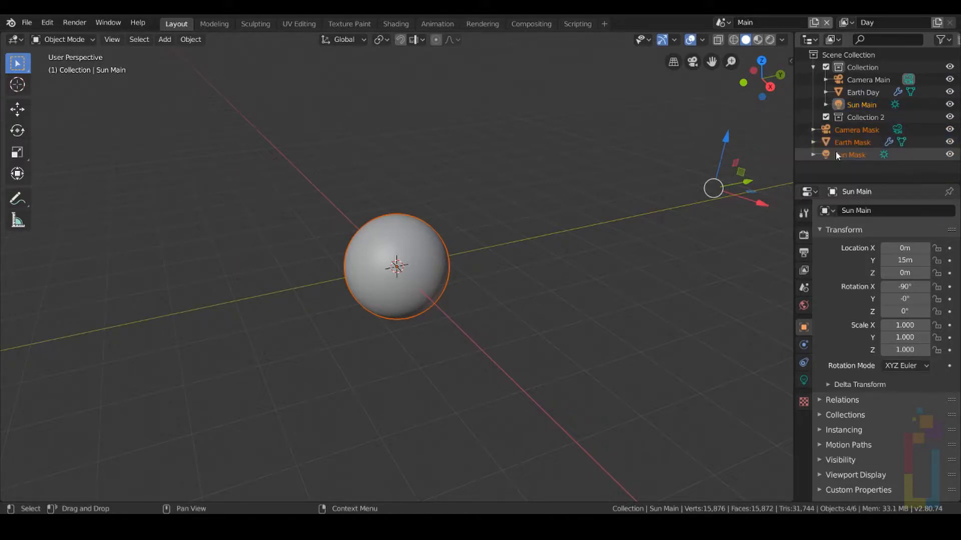
{"action": "double_click", "coordinate": [867, 116]}
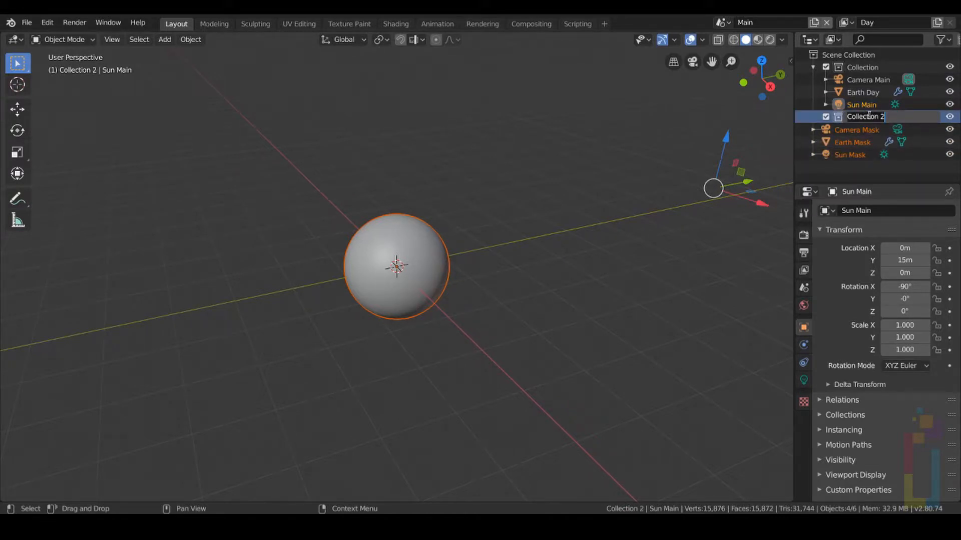
{"action": "type", "text": "Mask"}
{"action": "left_click", "coordinate": [887, 130]}
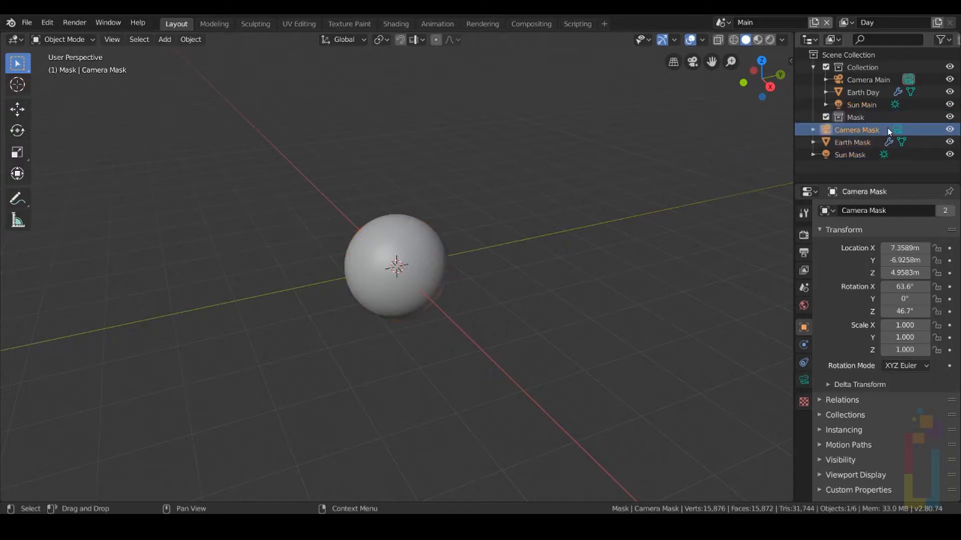
{"action": "mouse_move", "coordinate": [857, 127]}
{"action": "left_mouse_down"}
{"action": "mouse_move", "coordinate": [854, 111]}
{"action": "mouse_move", "coordinate": [857, 124]}
{"action": "left_mouse_up"}
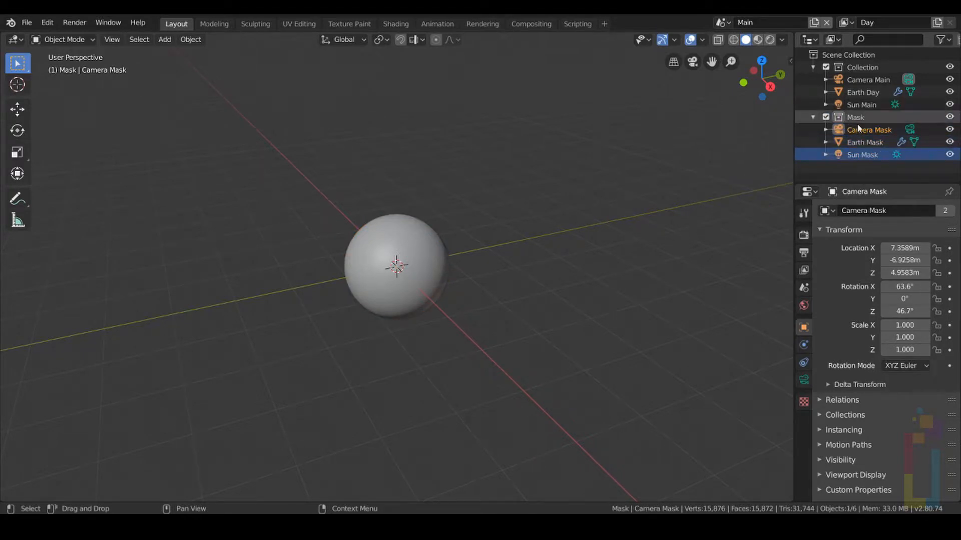
- Set Camera Main as the parent object of Camera Mask
{"action": "left_click", "coordinate": [868, 130]}
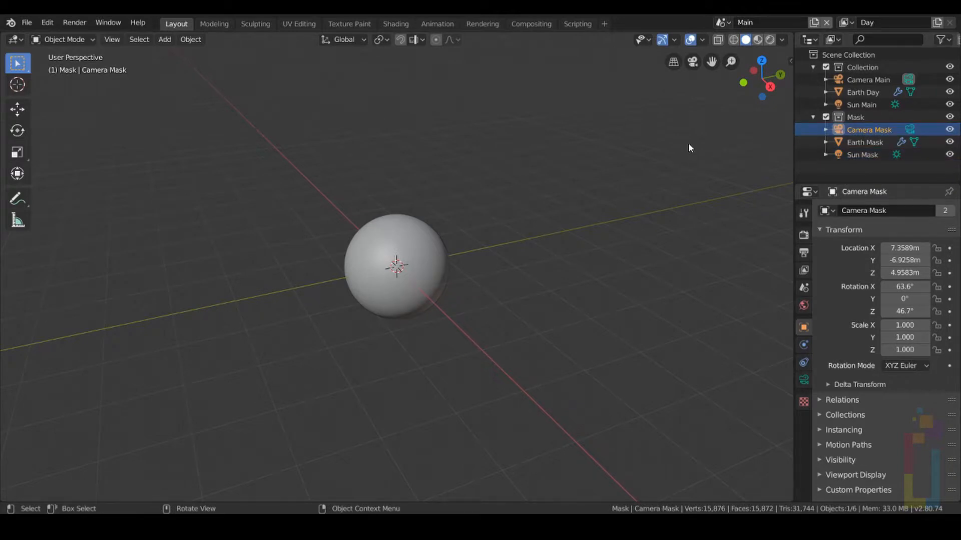
{"action": "left_click", "coordinate": [819, 230]}
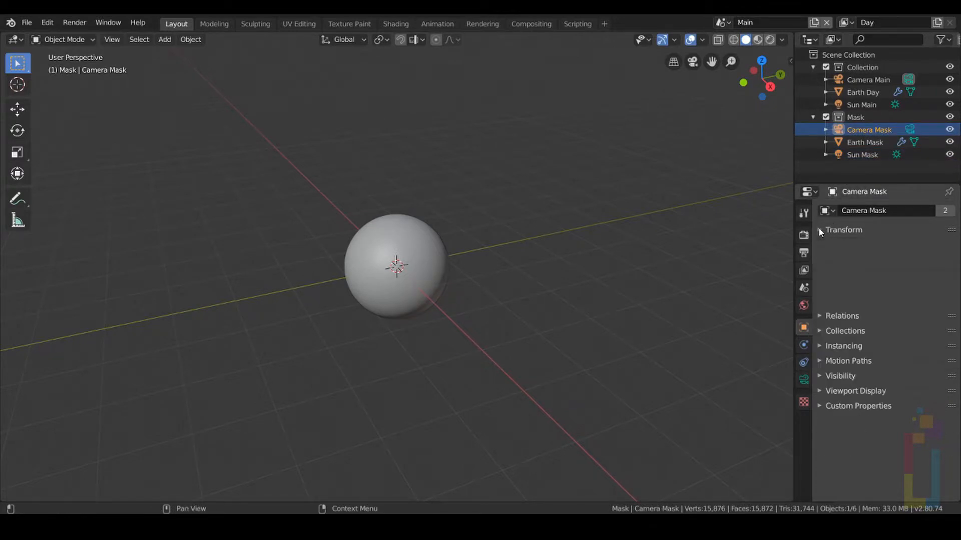
{"action": "left_click", "coordinate": [824, 244]}
{"action": "left_click", "coordinate": [916, 263]}
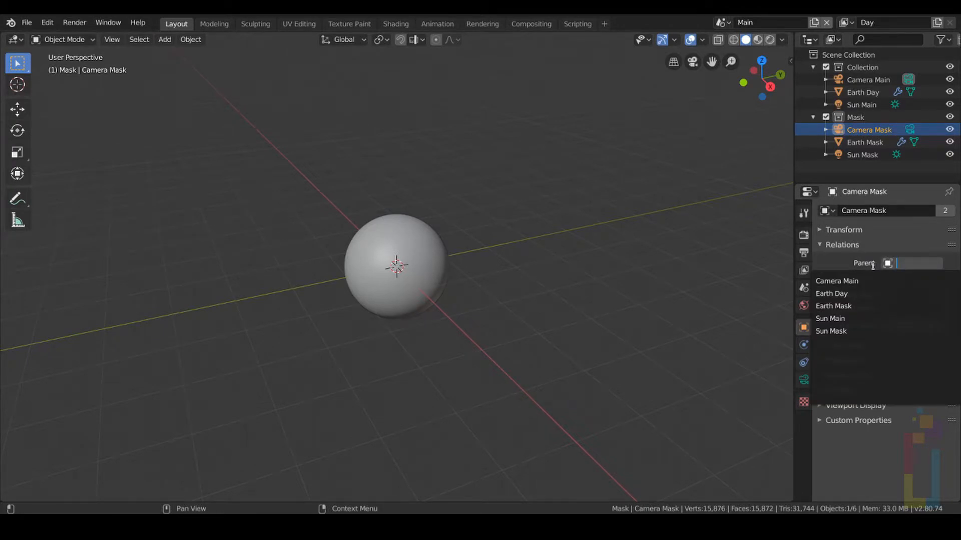
{"action": "left_click", "coordinate": [839, 280]}
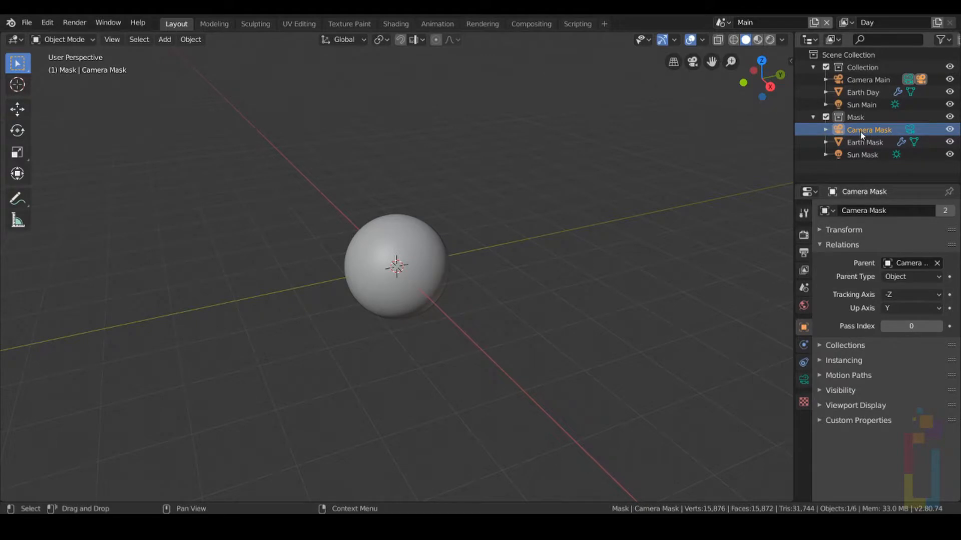
- Link Camera Main's object data to Camera Mask, then select only Camera Mask
{"action": "left_click", "coordinate": [878, 79], "text": "ctrl"}
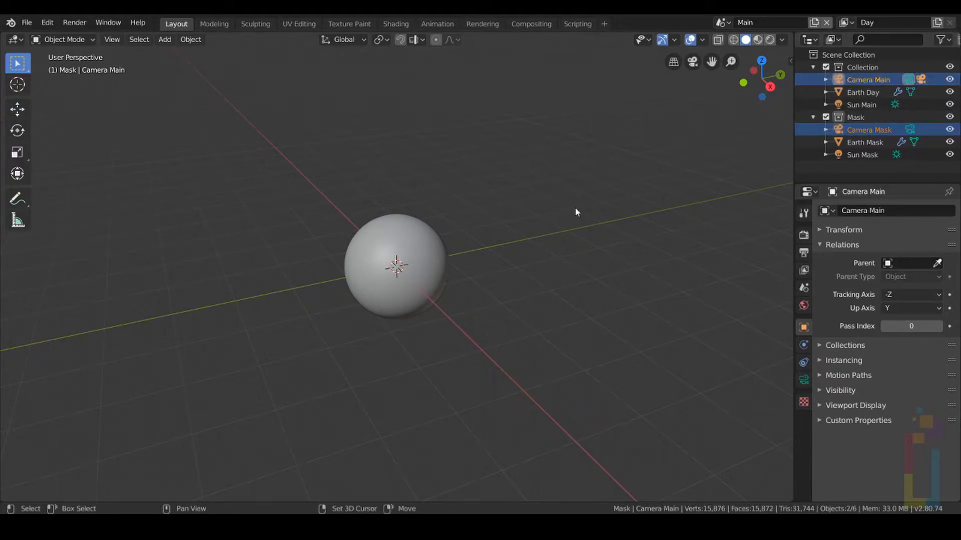
{"action": "key", "text": "ctrl+l"}
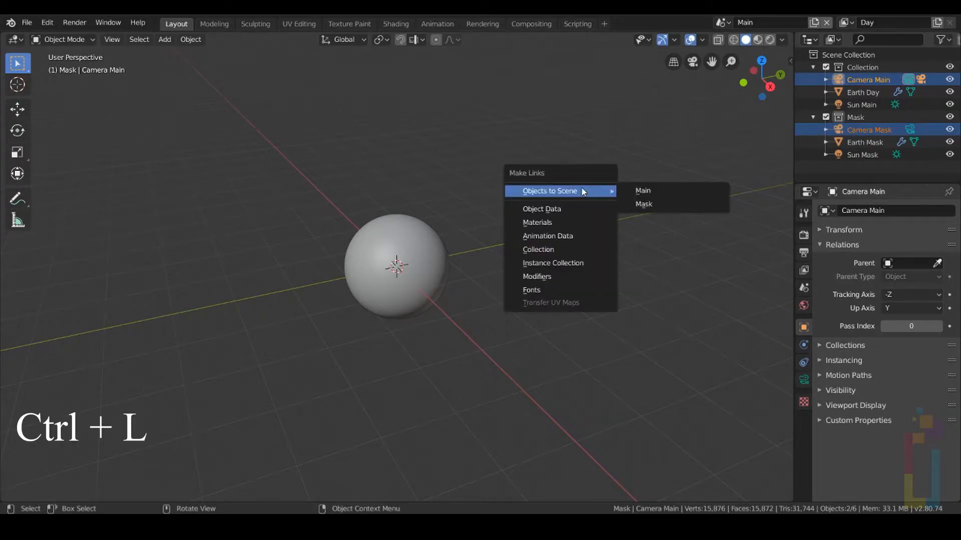
{"action": "left_click", "coordinate": [548, 210]}
{"action": "left_click", "coordinate": [870, 127]}
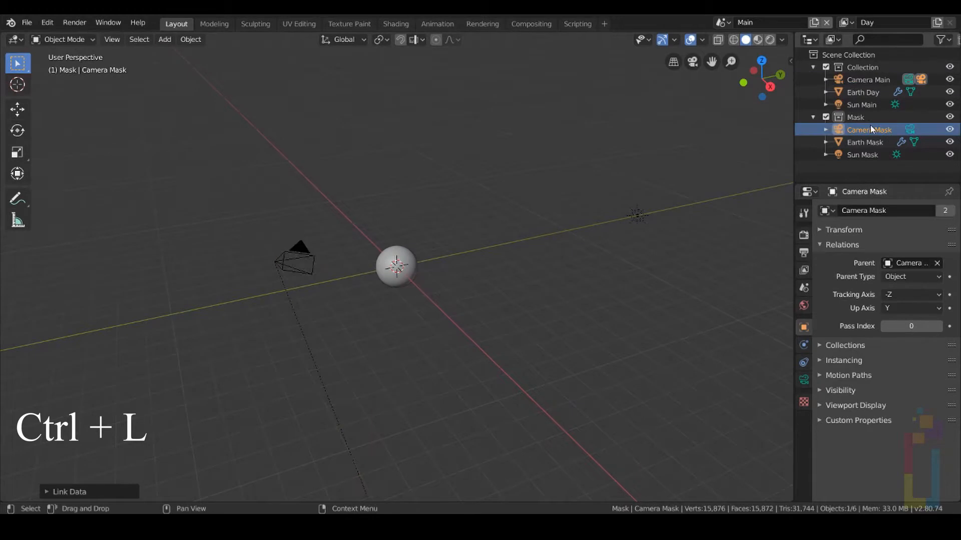
- Reset all of Camera Mask's location and rotation values to 0 so it coincides with Camera Main
{"action": "key", "text": "n"}
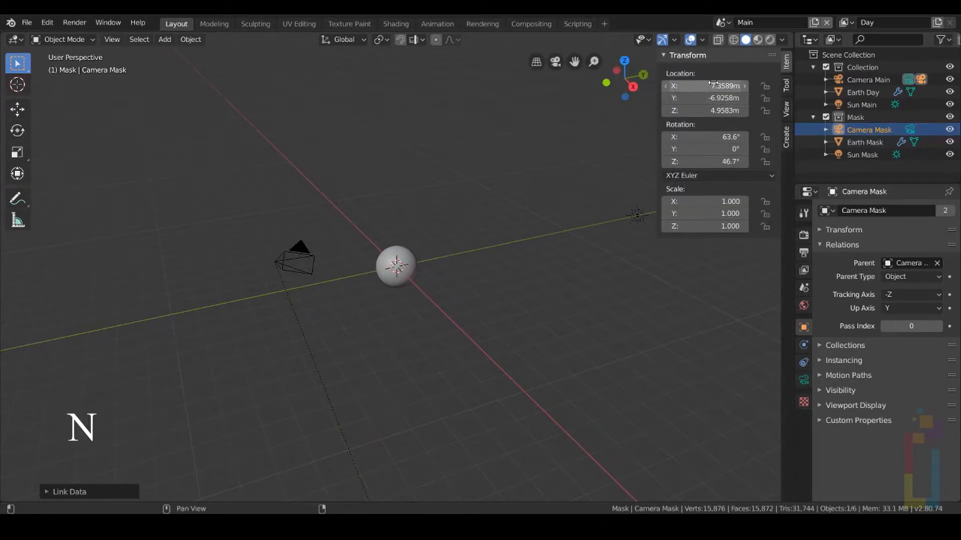
{"action": "mouse_move", "coordinate": [713, 85]}
{"action": "left_mouse_down"}
{"action": "mouse_move", "coordinate": [713, 107]}
{"action": "mouse_move", "coordinate": [712, 83]}
{"action": "left_mouse_up"}
{"action": "type", "text": "0"}
{"action": "key", "text": "Return"}
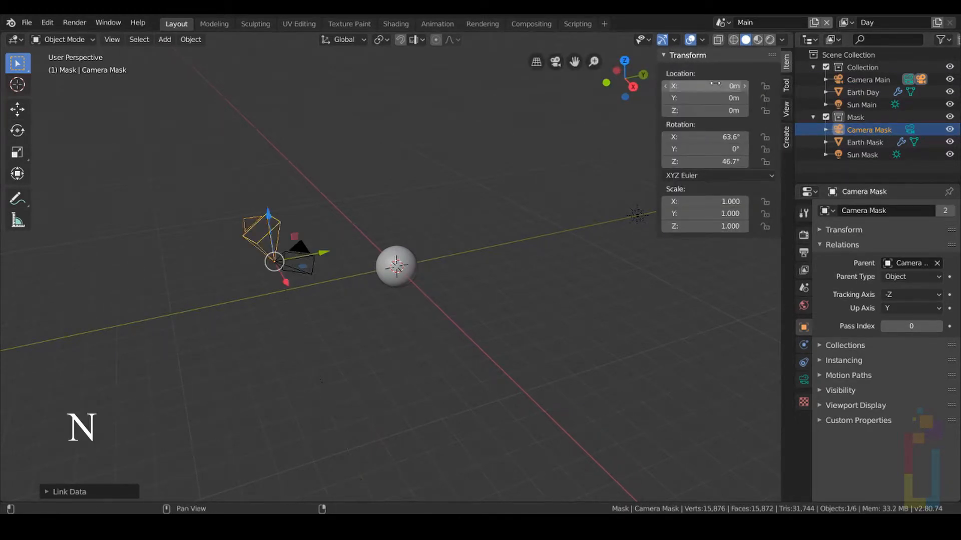
{"action": "mouse_move", "coordinate": [722, 136]}
{"action": "left_mouse_down"}
{"action": "mouse_move", "coordinate": [722, 162]}
{"action": "mouse_move", "coordinate": [721, 137]}
{"action": "left_mouse_up"}
{"action": "type", "text": "0"}
{"action": "key", "text": "Return"}
{"action": "key", "text": "n"}
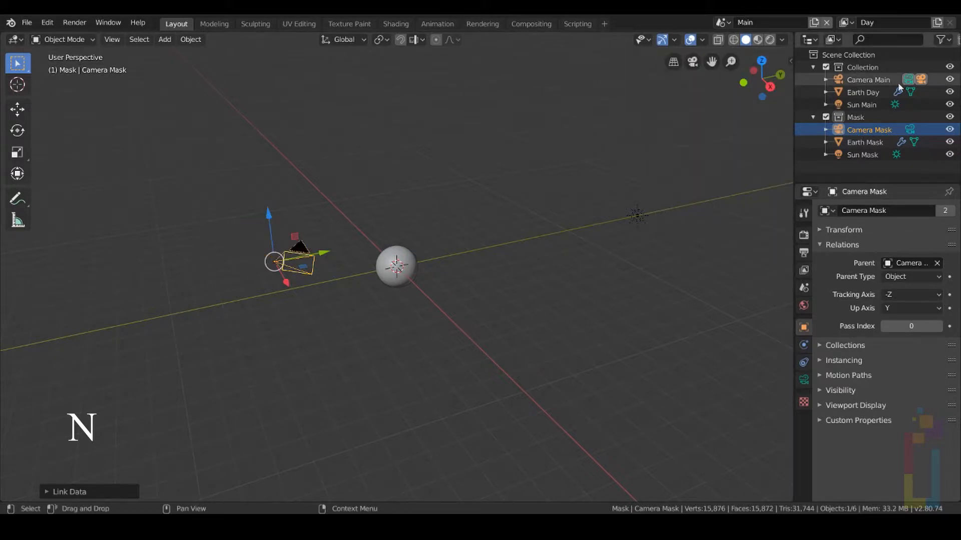
- Set Camera Main's focal length to 36 mm and check the shared lens data on Camera Mask
{"action": "left_click", "coordinate": [876, 80]}
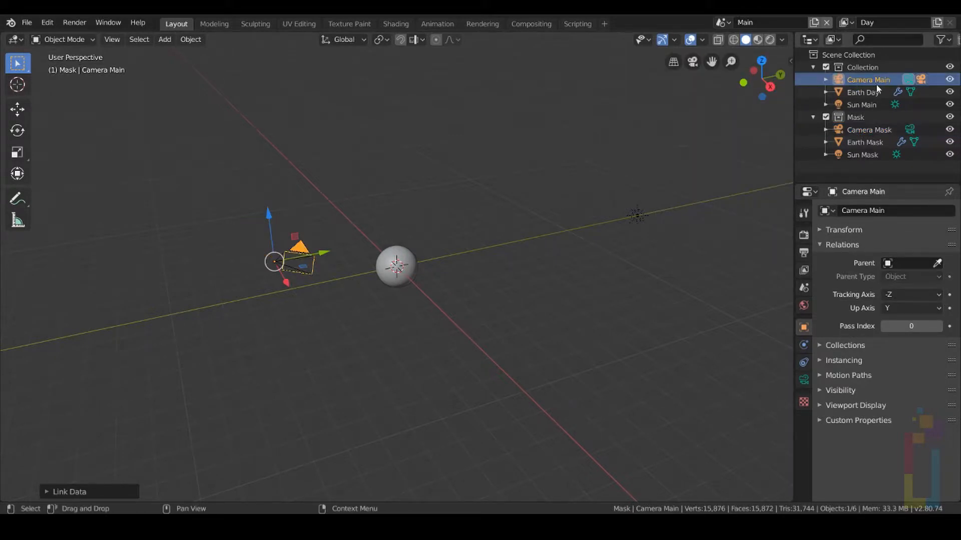
{"action": "left_click", "coordinate": [803, 380]}
{"action": "left_click_drag", "start_coordinate": [910, 271], "coordinate": [887, 270]}
{"action": "left_click", "coordinate": [868, 130]}
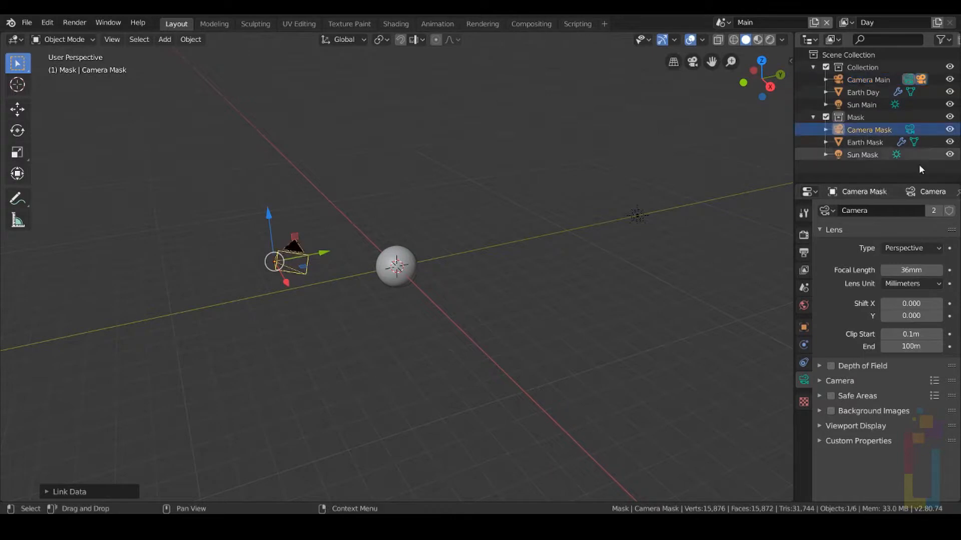
- Set Earth Day as the parent object of Earth Mask
{"action": "left_click", "coordinate": [856, 144]}
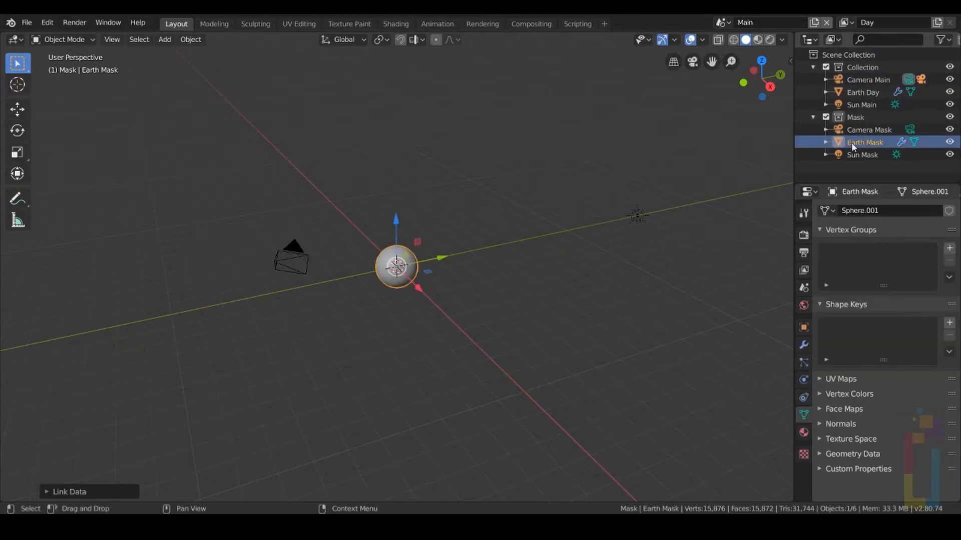
{"action": "left_click", "coordinate": [804, 327]}
{"action": "left_click", "coordinate": [893, 263]}
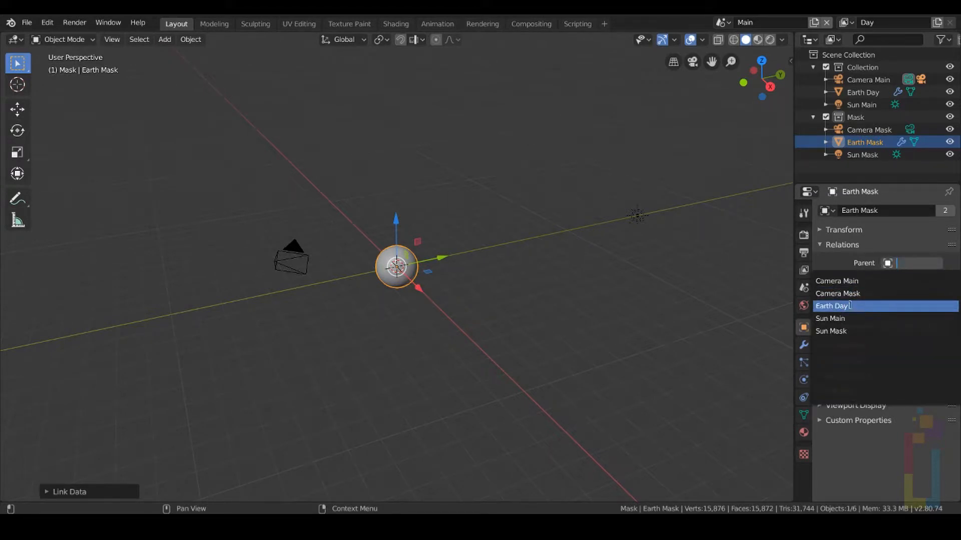
{"action": "left_click", "coordinate": [849, 305]}
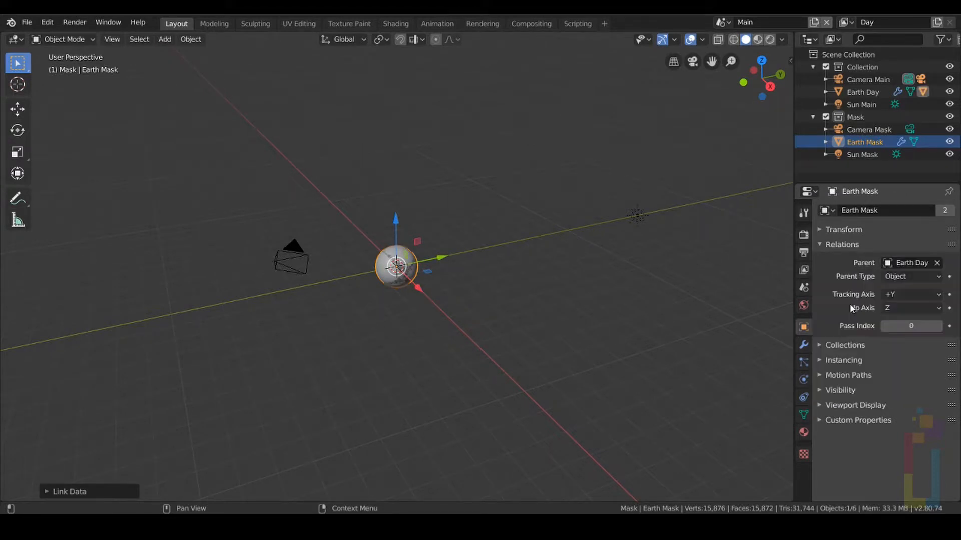
- Link object data for Sun Mask and exclude the Mask collection from the Main scene's view layer
{"action": "left_click", "coordinate": [864, 155]}
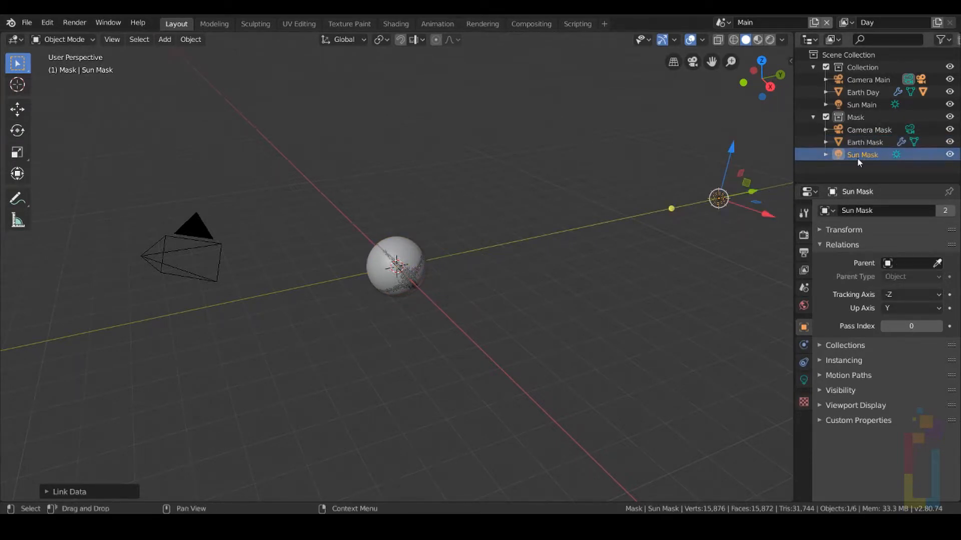
{"action": "key", "text": "ctrl+l"}
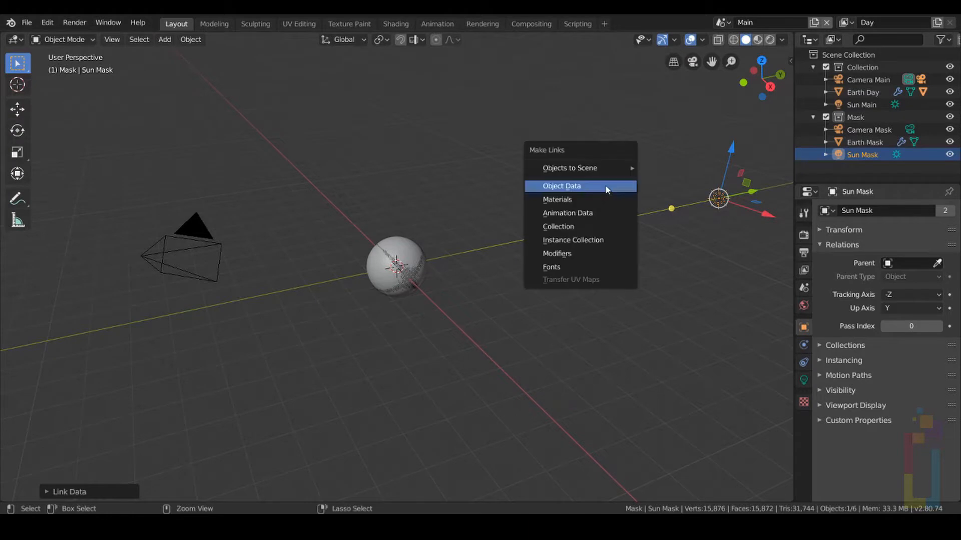
{"action": "left_click", "coordinate": [606, 187]}
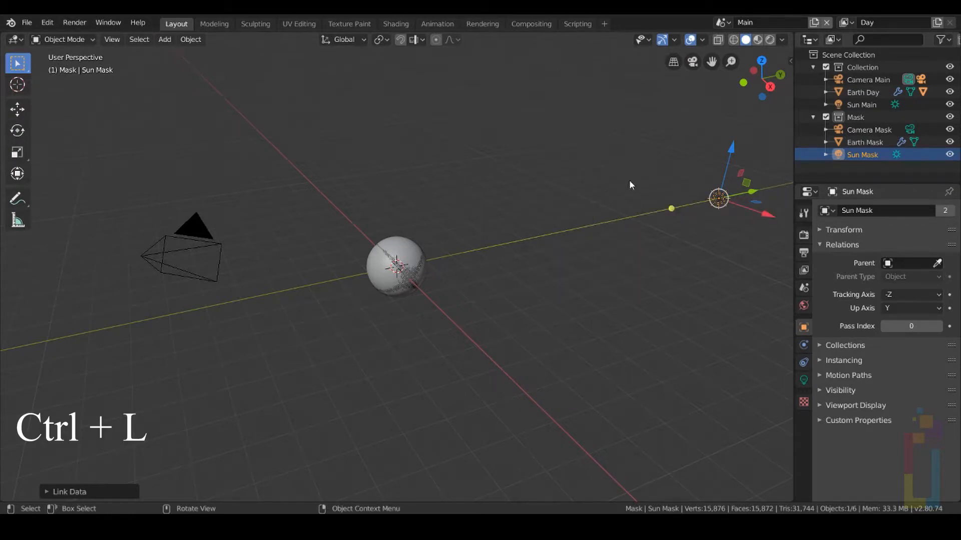
{"action": "left_click", "coordinate": [826, 117]}
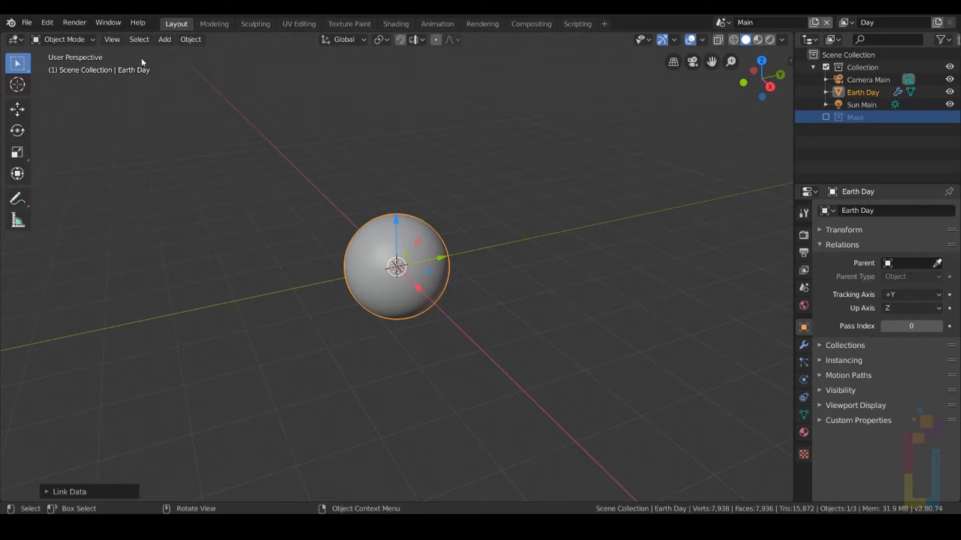
- Split the 3D viewport vertically into two halves and change the second area to a Shader Editor
{"action": "left_click", "coordinate": [113, 39]}
{"action": "mouse_move", "coordinate": [160, 295]}
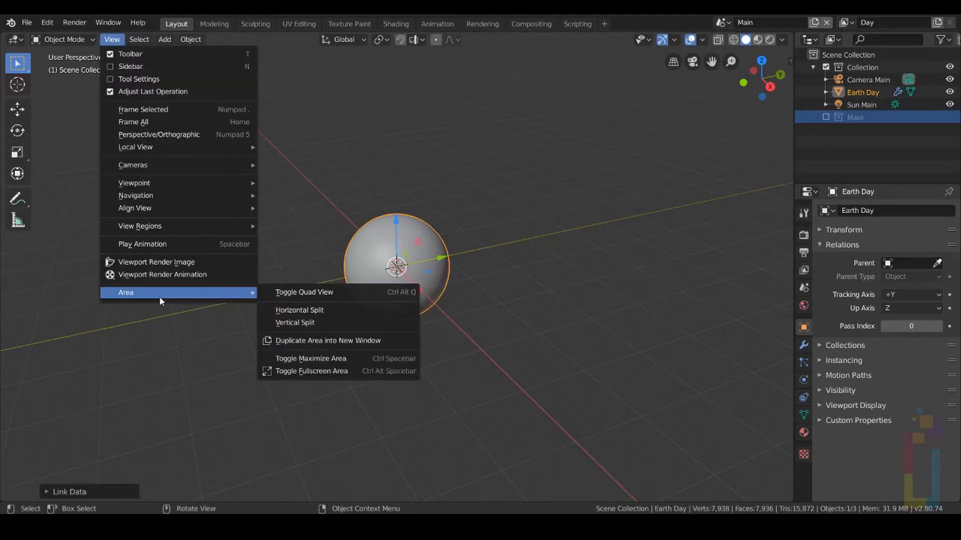
{"action": "left_click", "coordinate": [310, 323]}
{"action": "left_click", "coordinate": [409, 227]}
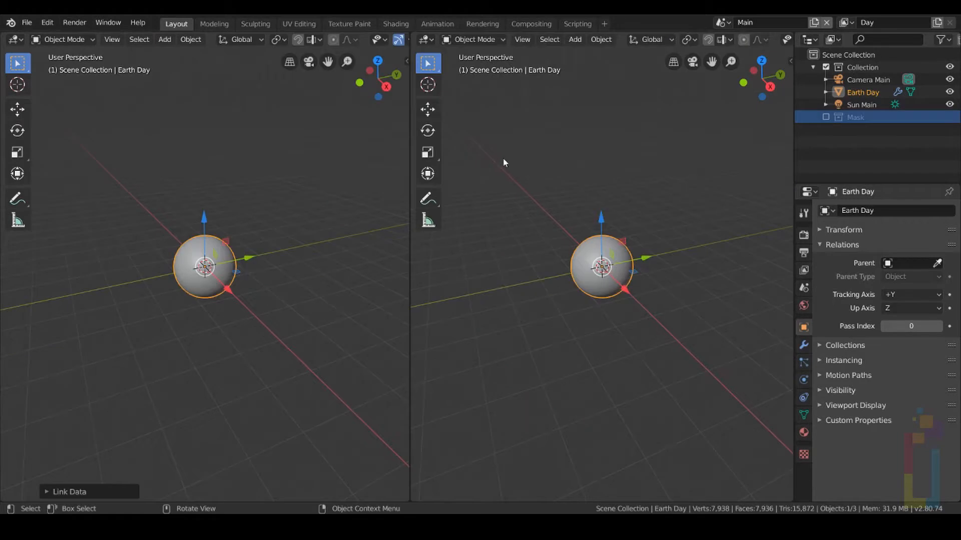
{"action": "left_click", "coordinate": [426, 40]}
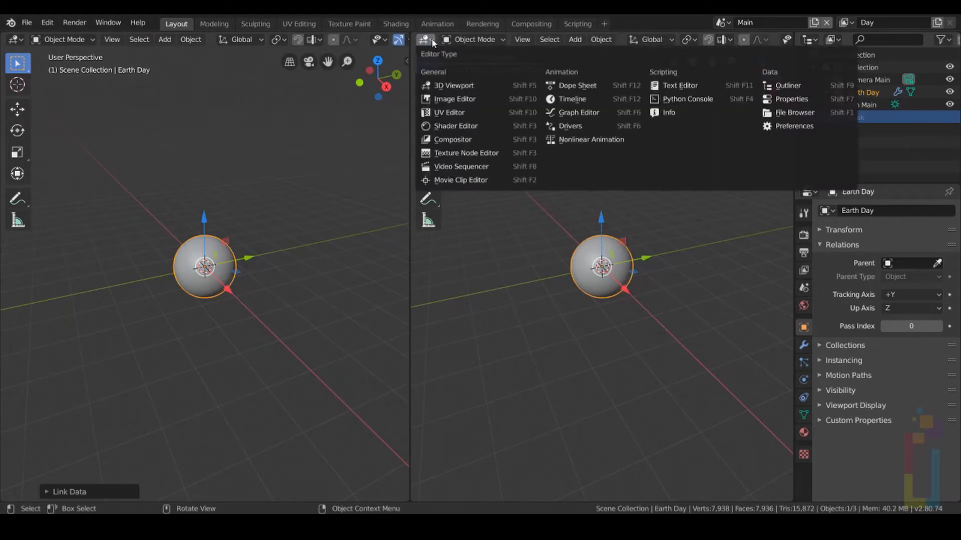
{"action": "left_click", "coordinate": [450, 126]}
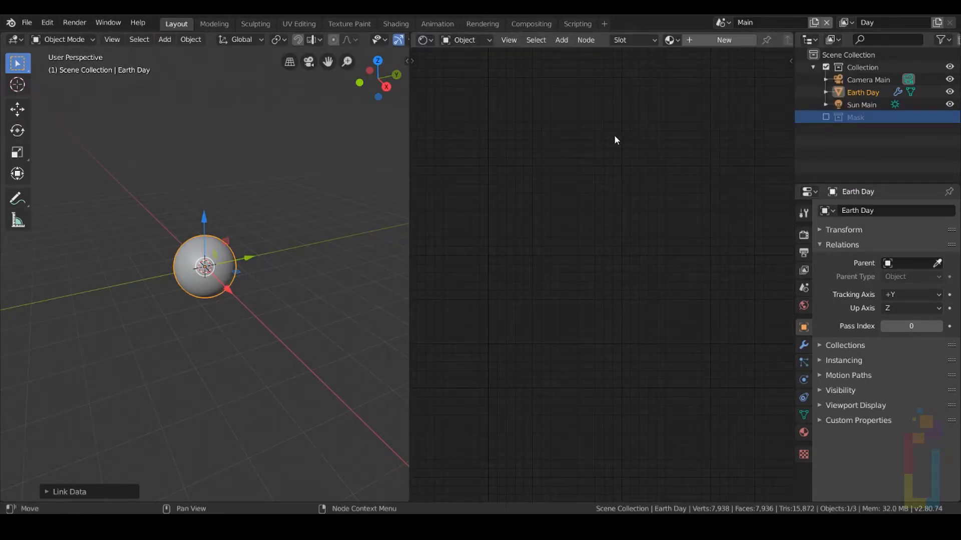
- With Earth Day selected, switch the 3D viewport to rendered shading and display the World's node tree in the Shader Editor
{"action": "left_click", "coordinate": [865, 93]}
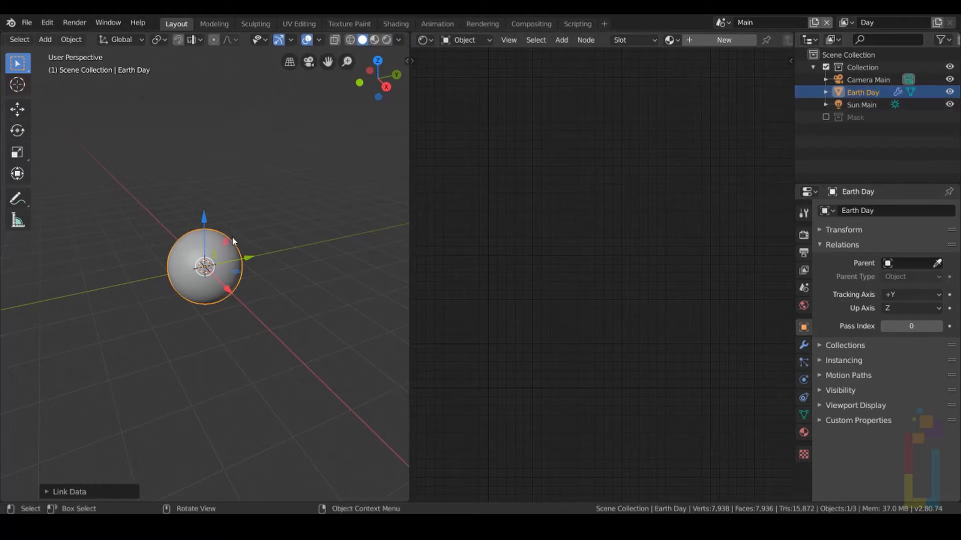
{"action": "left_click", "coordinate": [385, 43]}
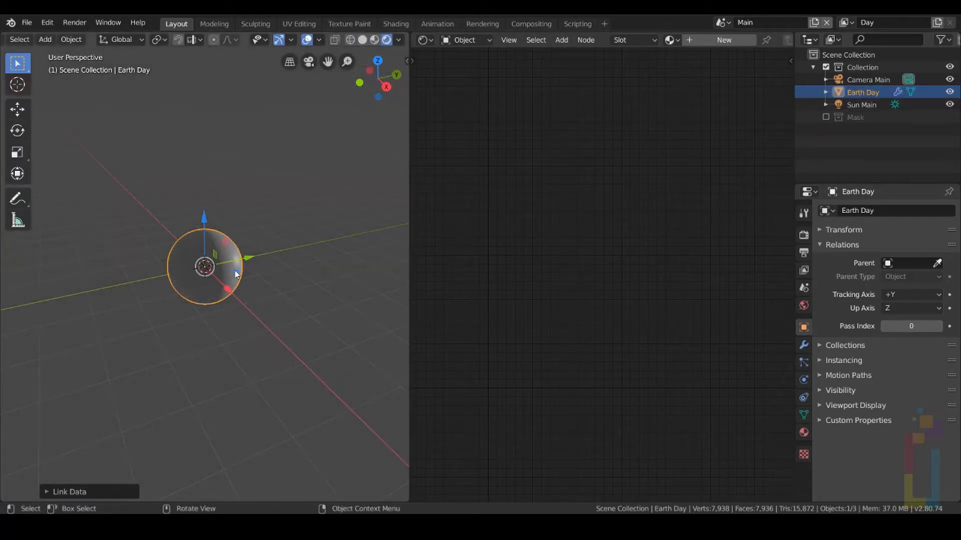
{"action": "left_click", "coordinate": [806, 303]}
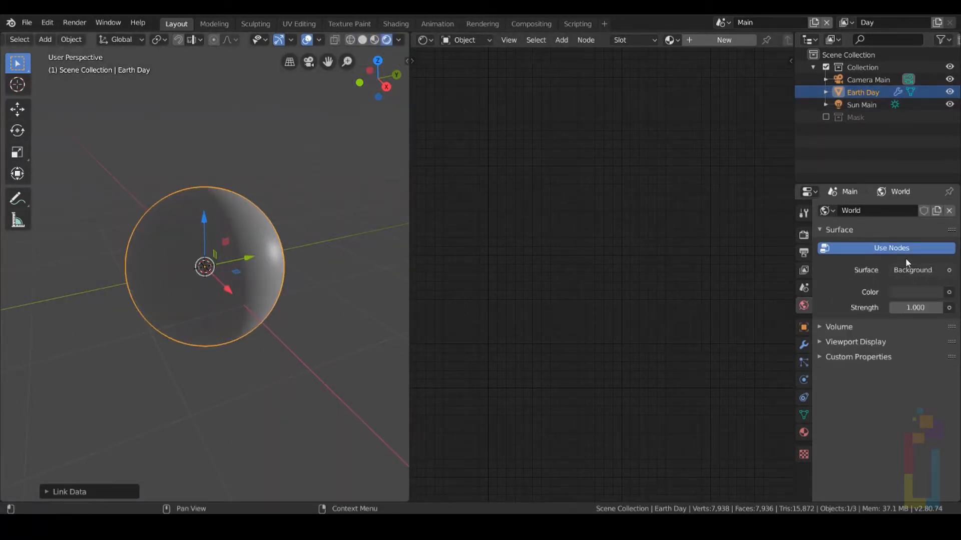
{"action": "left_click", "coordinate": [895, 248]}
{"action": "left_click", "coordinate": [464, 41]}
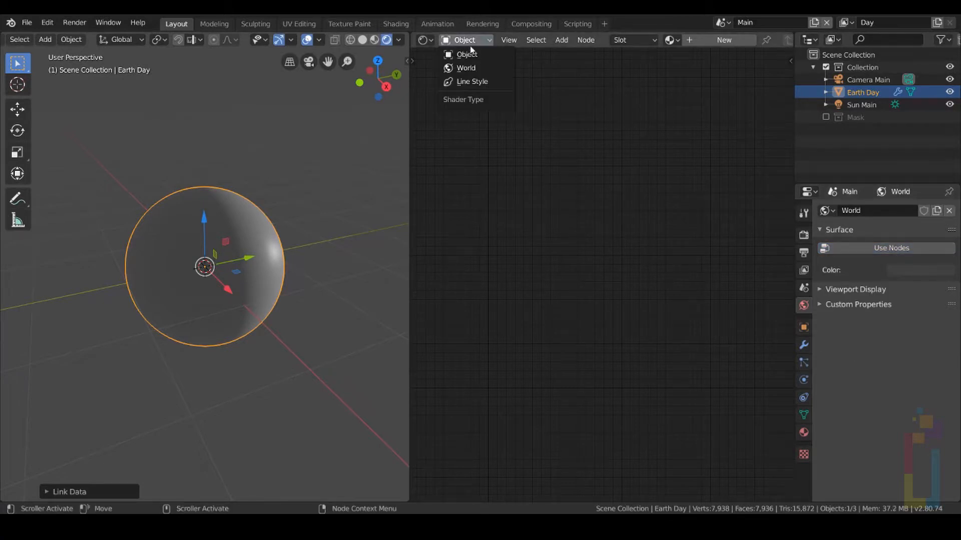
{"action": "left_click", "coordinate": [465, 68]}
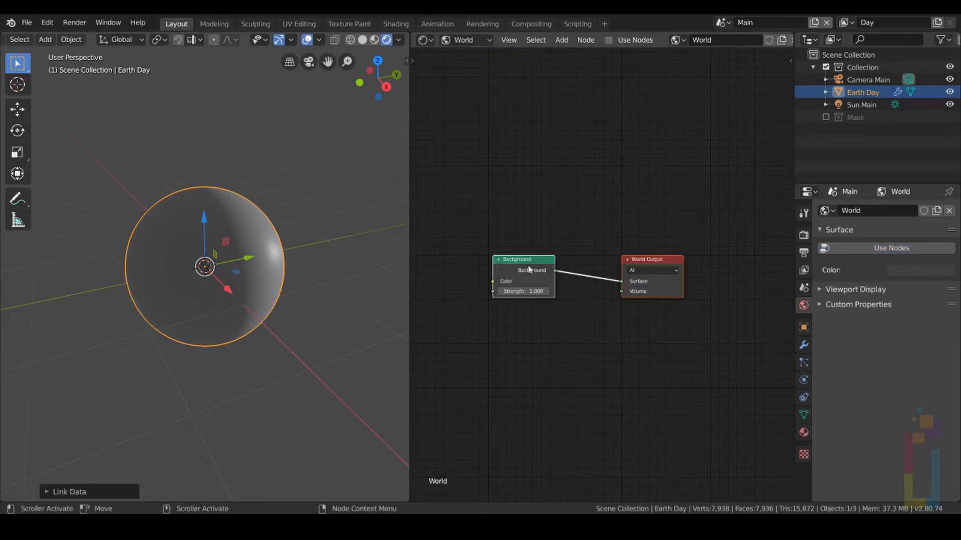
- Add an Environment Texture setup to the World's Background node and load 8k_stars.jpg into it
{"action": "middle_click_drag", "start_coordinate": [528, 266], "coordinate": [618, 247]}
{"action": "left_click", "coordinate": [616, 241]}
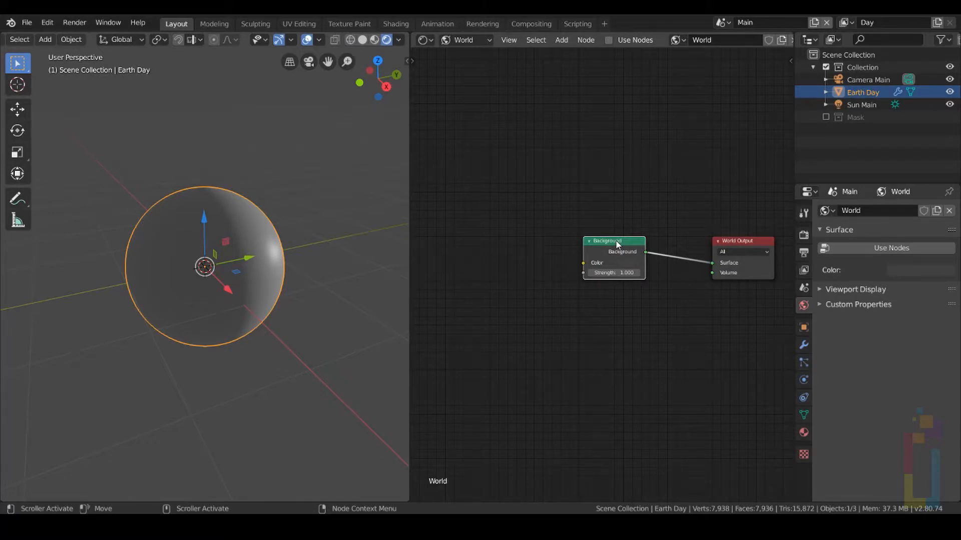
{"action": "key", "text": "ctrl+t"}
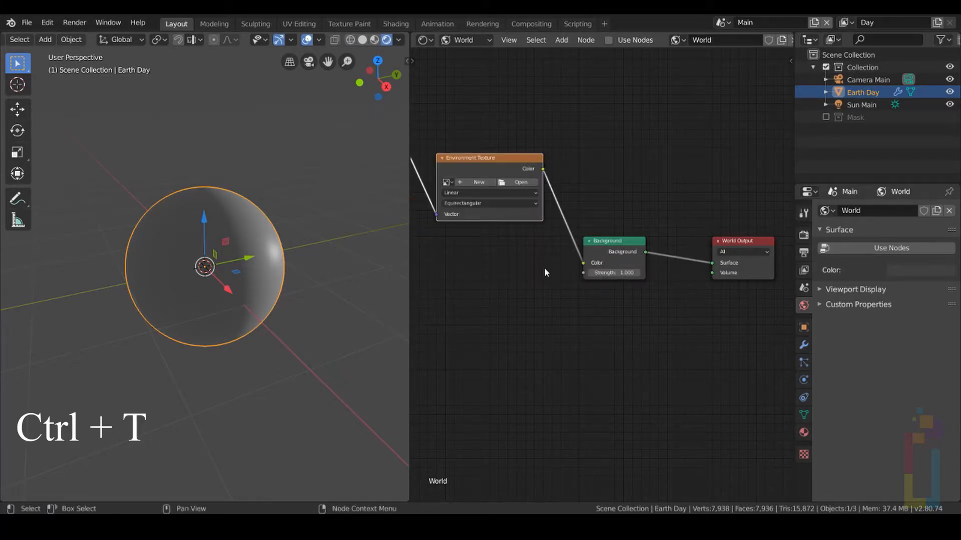
{"action": "left_click", "coordinate": [521, 182]}
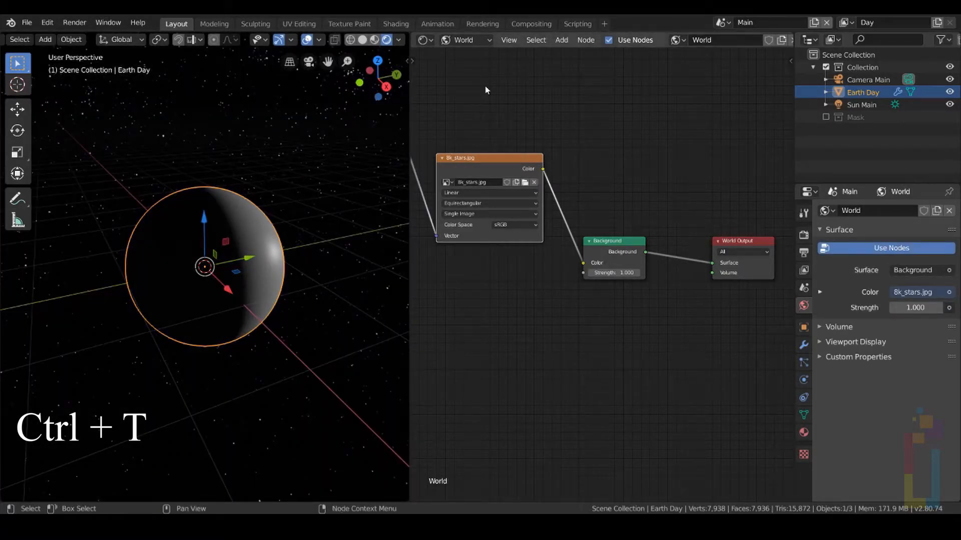
- Return the Shader Editor to object shading, create a new material for Earth Day and space its two nodes apart
{"action": "left_click", "coordinate": [474, 38]}
{"action": "left_click", "coordinate": [473, 55]}
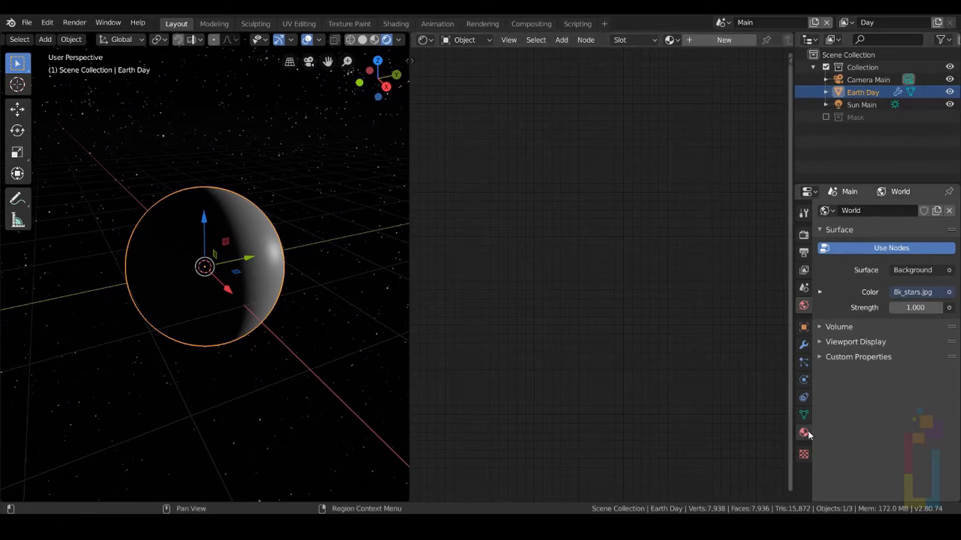
{"action": "left_click", "coordinate": [701, 41]}
{"action": "left_click_drag", "start_coordinate": [621, 206], "coordinate": [756, 266]}
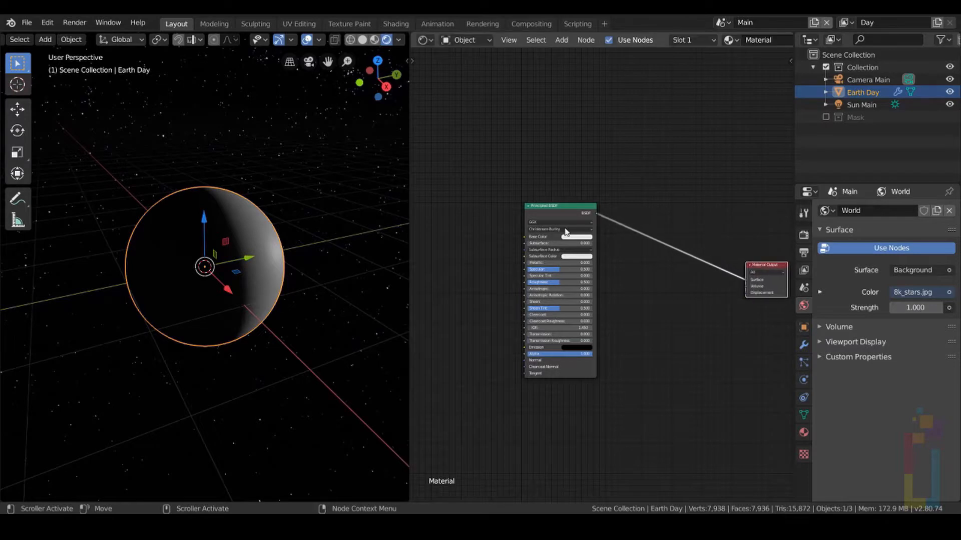
{"action": "left_click_drag", "start_coordinate": [550, 206], "coordinate": [492, 203]}
- Run the Principled texture setup on the Principled BSDF with the 8k Earth day diffuse, specular and normal maps
{"action": "scroll", "coordinate": [510, 157], "scroll_direction": "up", "scroll_amount": 2}
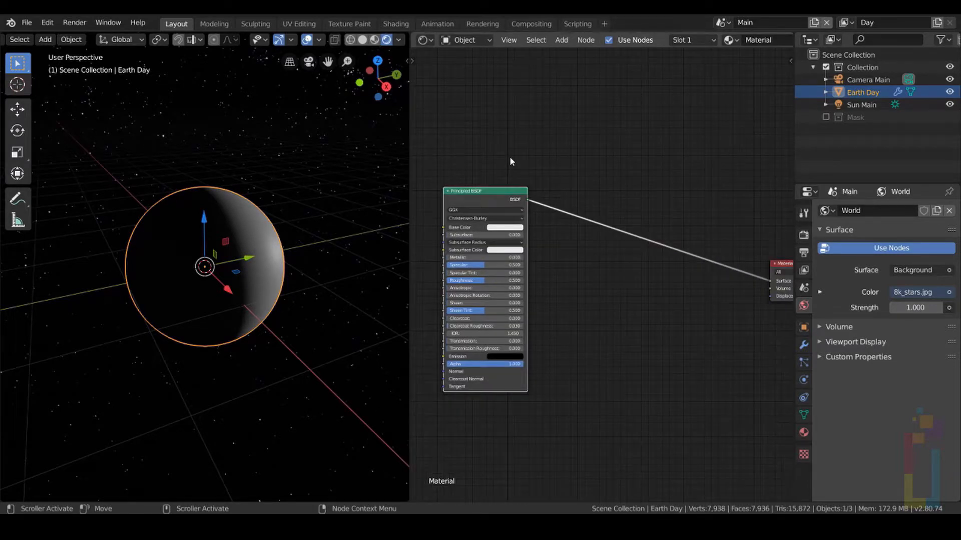
{"action": "middle_click_drag", "start_coordinate": [518, 162], "coordinate": [549, 176]}
{"action": "scroll", "coordinate": [549, 175], "scroll_direction": "down", "scroll_amount": 1}
{"action": "key", "text": "ctrl+shift+t"}
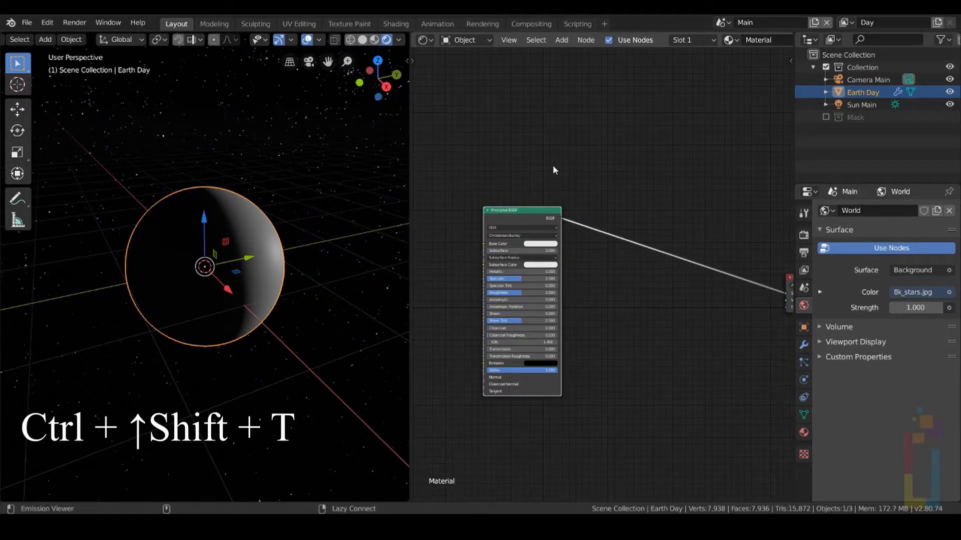
{"action": "key", "text": "Return"}
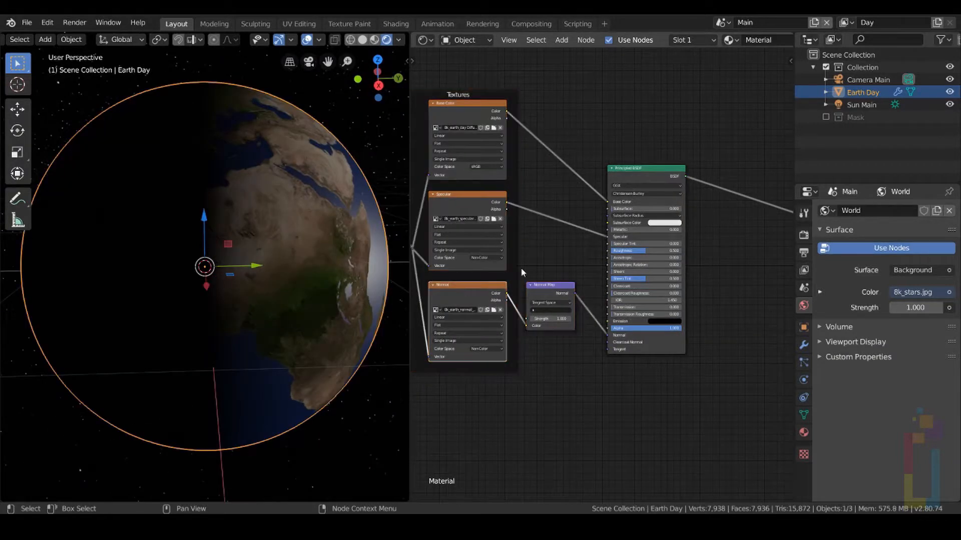
- Duplicate the Normal image texture node and place the copy directly below it in the Textures frame
{"action": "middle_click_drag", "start_coordinate": [521, 272], "coordinate": [578, 188]}
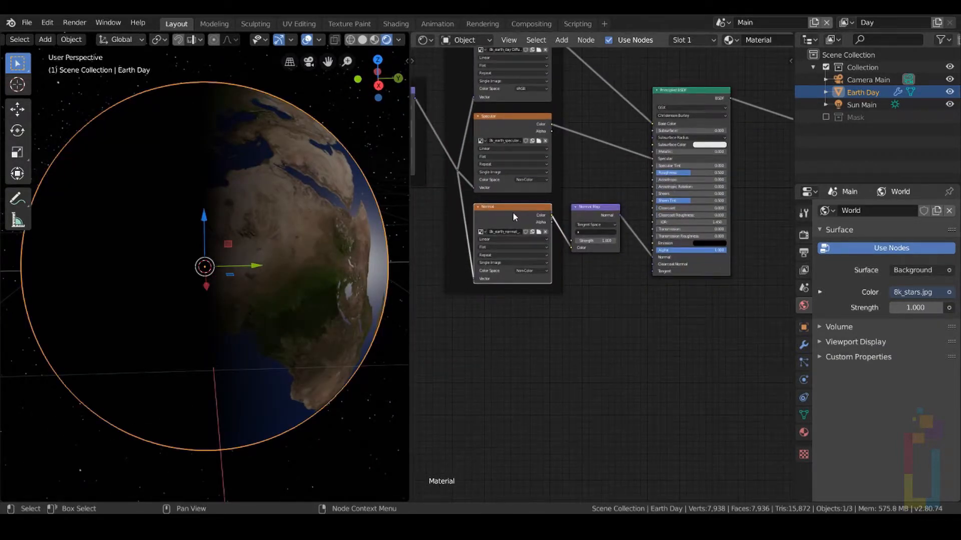
{"action": "key", "text": "shift+d"}
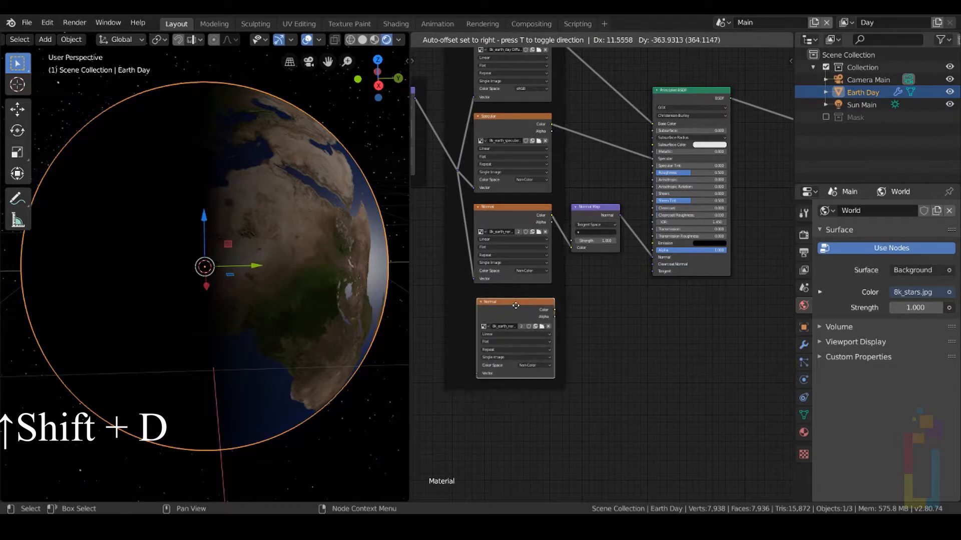
{"action": "left_click", "coordinate": [514, 303]}
- Load 8k_earth_clouds.jpg into the duplicated texture node and set its color space to Non-Color
{"action": "scroll", "coordinate": [606, 338], "scroll_direction": "up", "scroll_amount": 2}
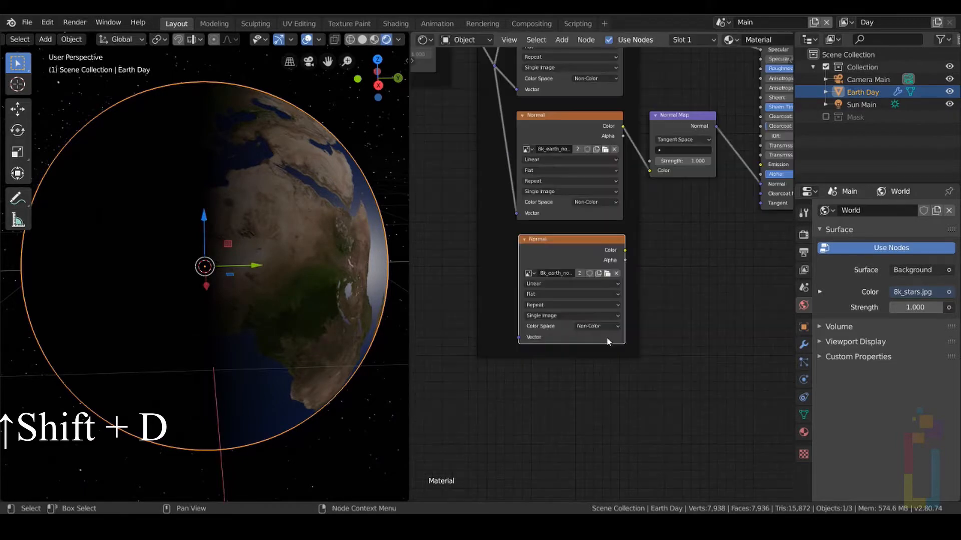
{"action": "left_click", "coordinate": [579, 274]}
{"action": "left_click", "coordinate": [608, 274]}
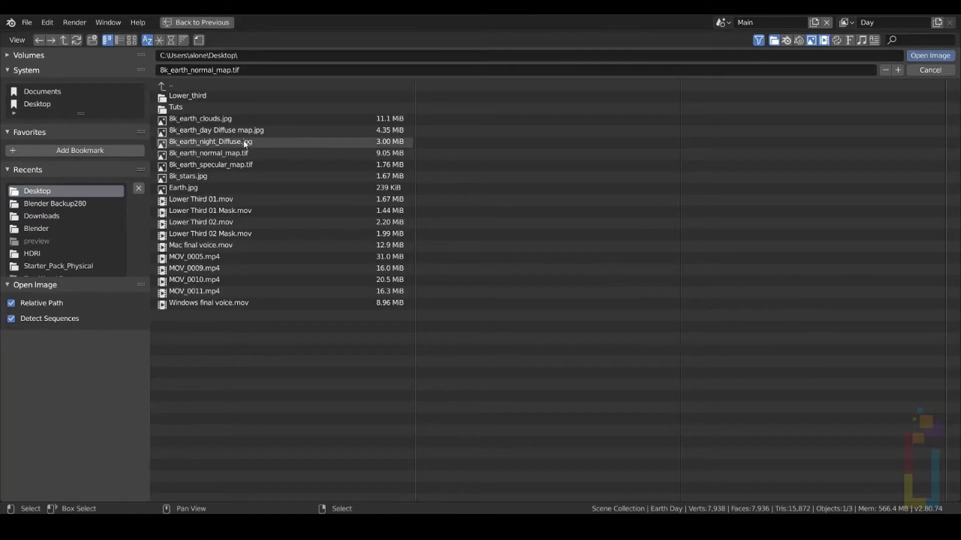
{"action": "double_click", "coordinate": [224, 119]}
{"action": "left_click", "coordinate": [490, 332]}
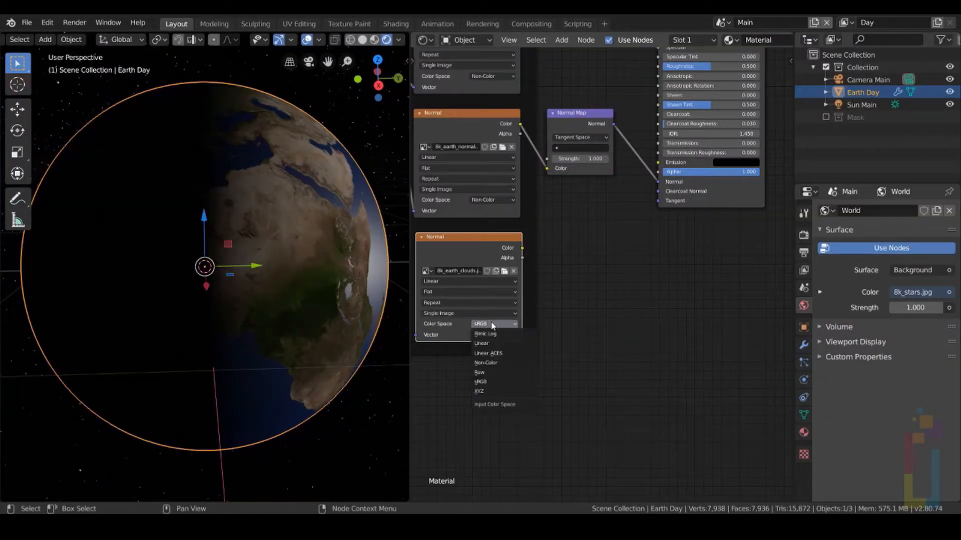
{"action": "left_click", "coordinate": [497, 365]}
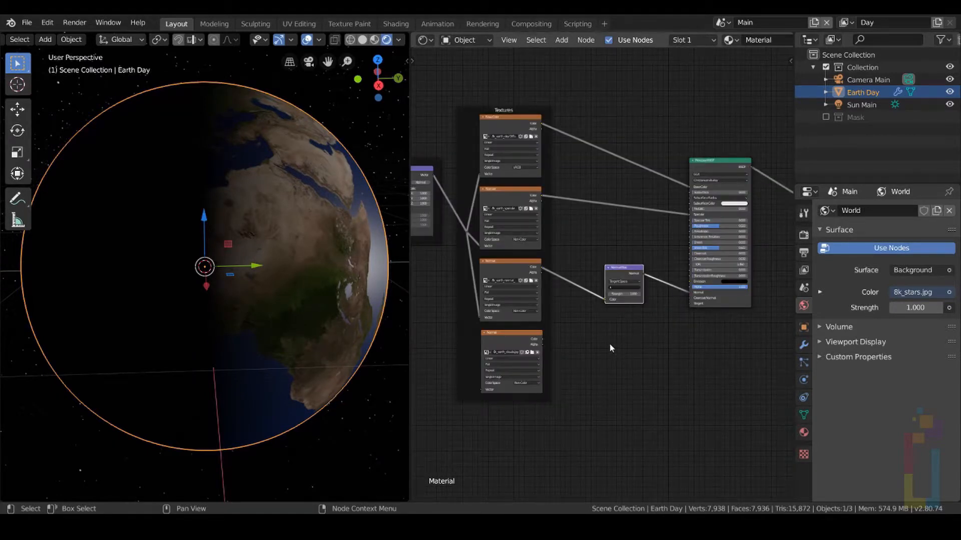
- Add a ColorRamp node beneath the Normal Map node and link the Normal texture's Color output to its Fac
{"action": "key", "text": "shift+a"}
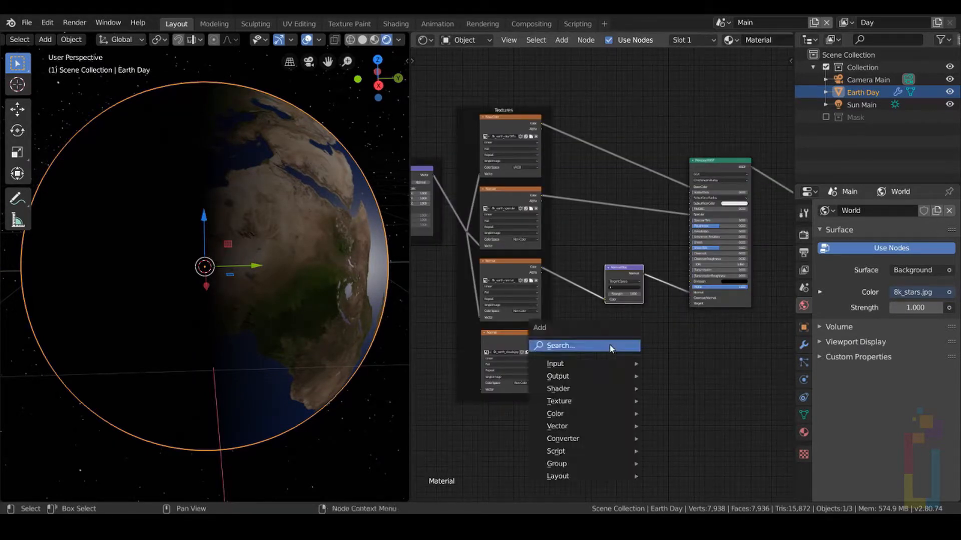
{"action": "type", "text": "s"}
{"action": "type", "text": "colo"}
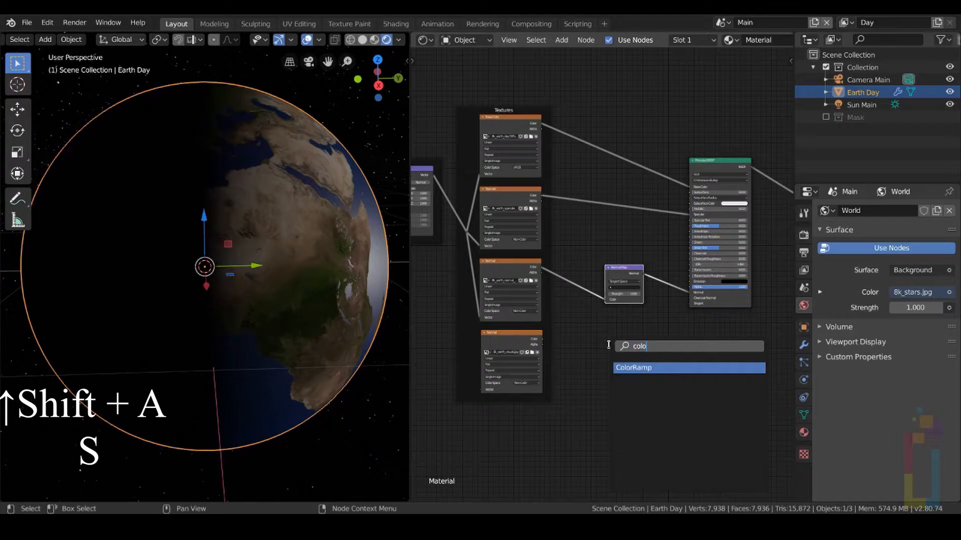
{"action": "key", "text": "Return"}
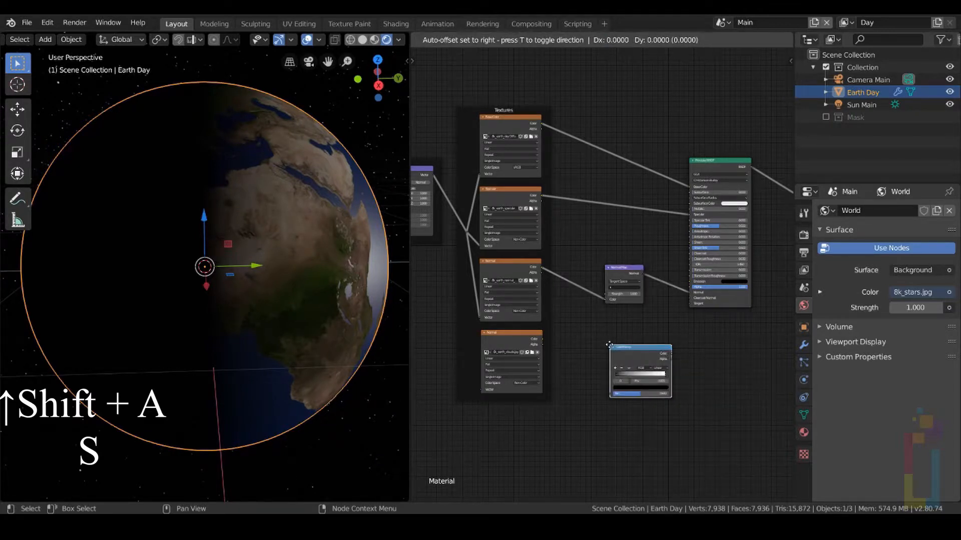
{"action": "left_click", "coordinate": [638, 339]}
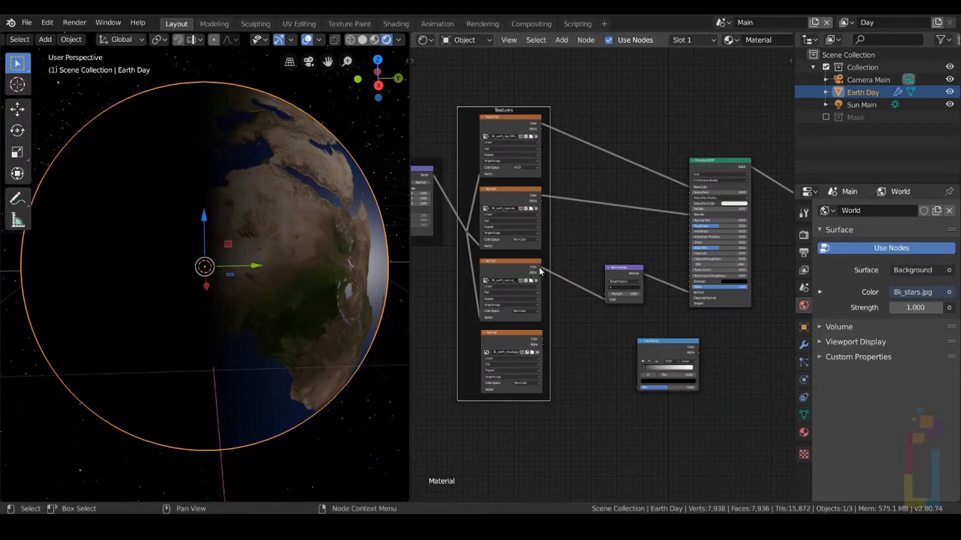
{"action": "left_click_drag", "start_coordinate": [540, 265], "coordinate": [638, 386]}
- Set the position of the ColorRamp's black stop to 0.471
{"action": "scroll", "coordinate": [681, 332], "scroll_direction": "up", "scroll_amount": 3}
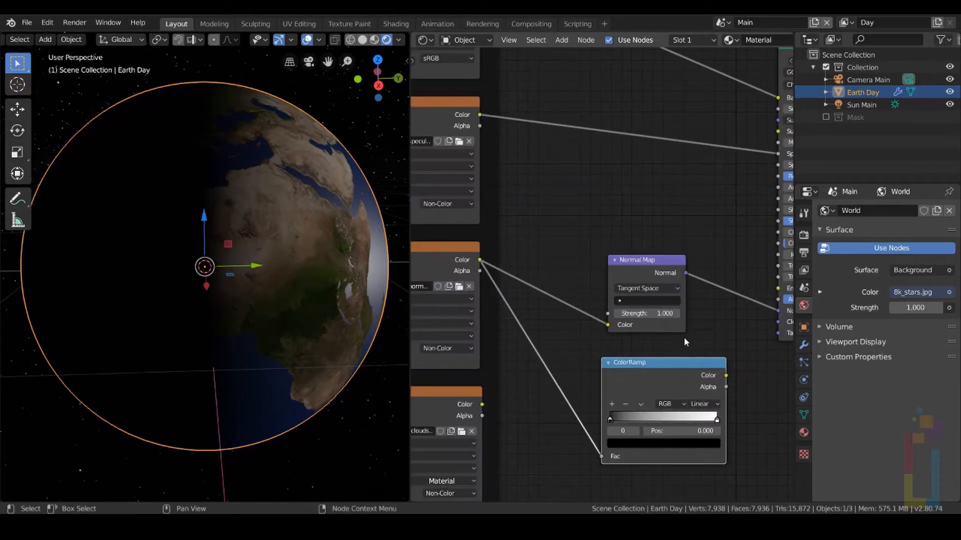
{"action": "middle_click_drag", "start_coordinate": [683, 337], "coordinate": [646, 257]}
{"action": "scroll", "coordinate": [626, 358], "scroll_direction": "up", "scroll_amount": 3}
{"action": "middle_click_drag", "start_coordinate": [506, 329], "coordinate": [469, 306]}
{"action": "left_click", "coordinate": [656, 326]}
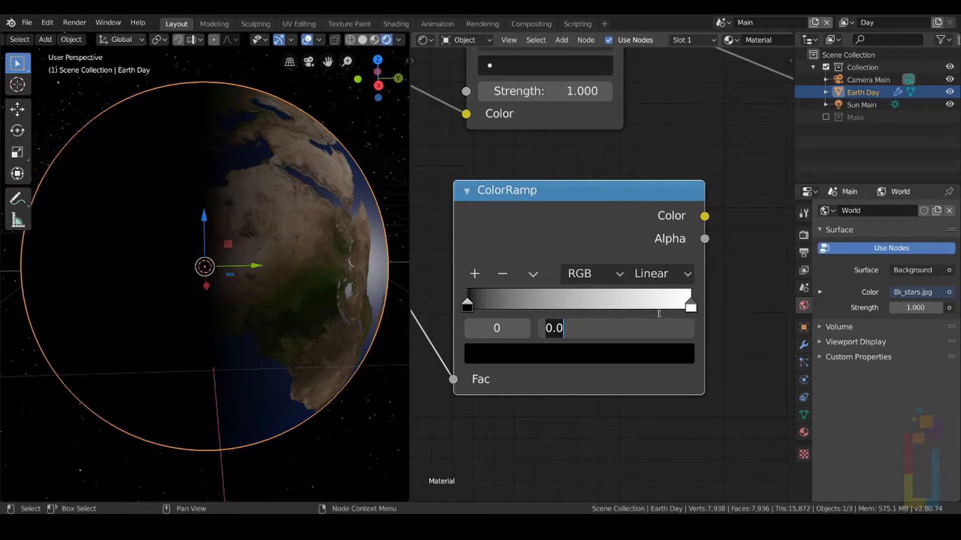
{"action": "type", "text": ".471"}
{"action": "key", "text": "Return"}
- Add a MixRGB node and place it to the lower right of the ColorRamp
{"action": "scroll", "coordinate": [556, 324], "scroll_direction": "down", "scroll_amount": 5}
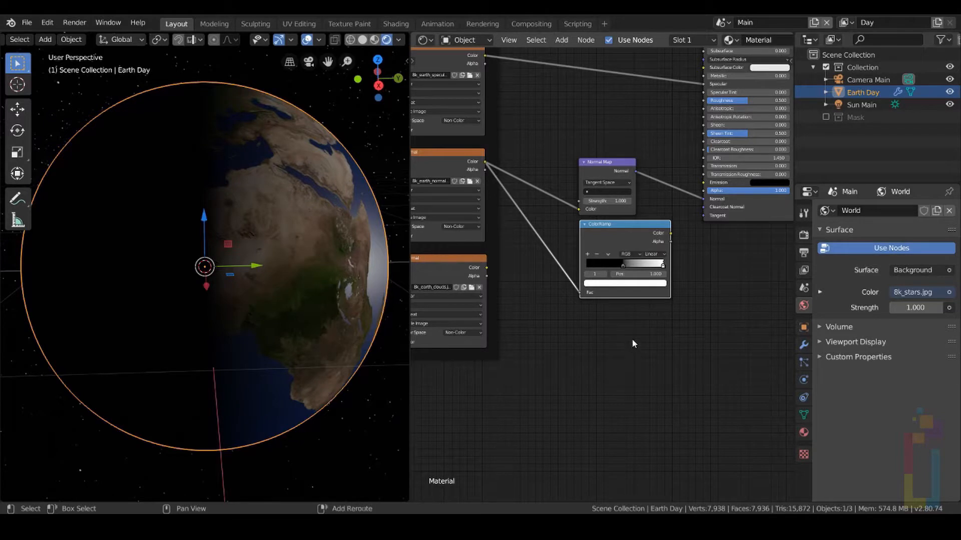
{"action": "key", "text": "shift+a"}
{"action": "type", "text": "s"}
{"action": "type", "text": "mix"}
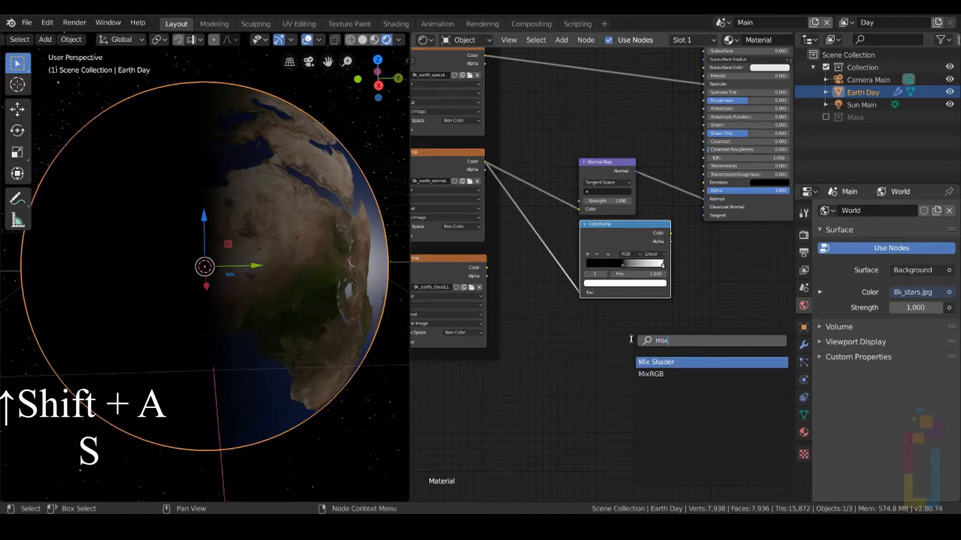
{"action": "key", "text": "Down"}
{"action": "key", "text": "Return"}
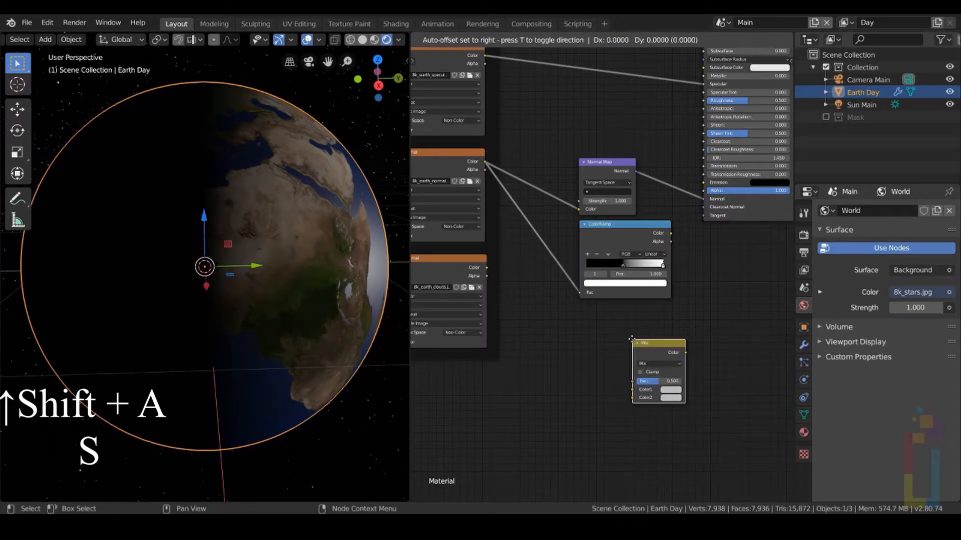
{"action": "left_click", "coordinate": [725, 305]}
- Link the ColorRamp's Color to Color1 and the clouds texture's Color to Color2 of the Mix node, and raise its Fac
{"action": "left_click_drag", "start_coordinate": [671, 233], "coordinate": [486, 268]}
{"action": "left_click", "coordinate": [733, 329]}
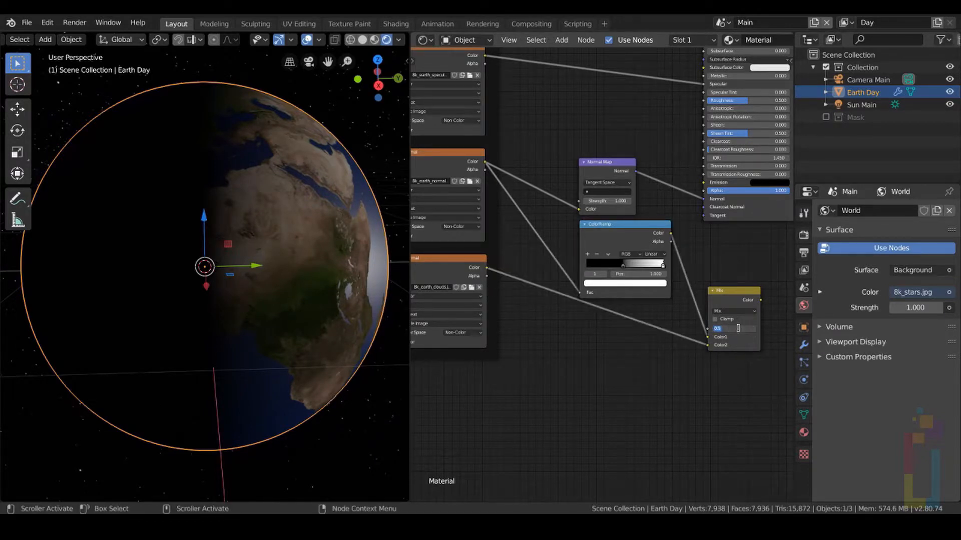
{"action": "type", "text": "10"}
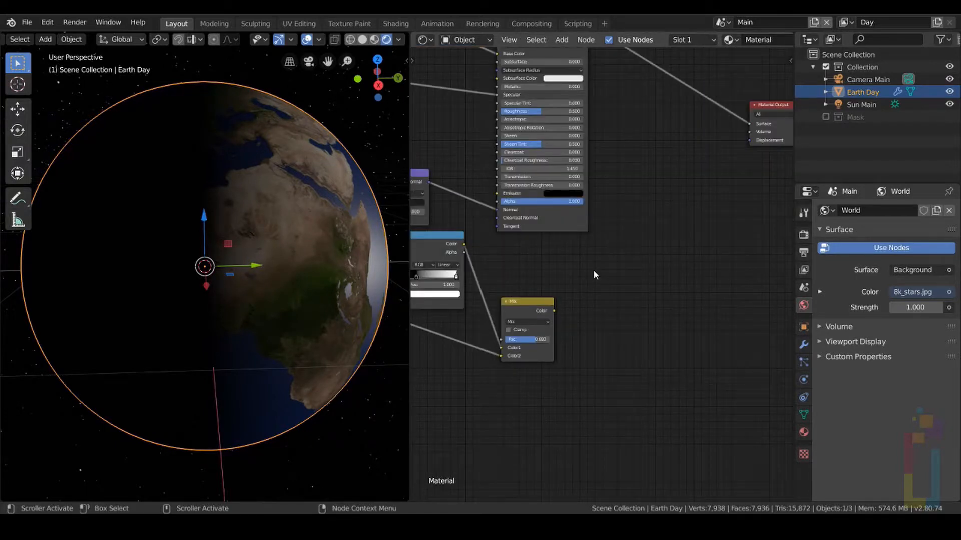
- Add a Displacement node beside the Mix node, below the Principled BSDF
{"action": "key", "text": "shift+a"}
{"action": "type", "text": "s"}
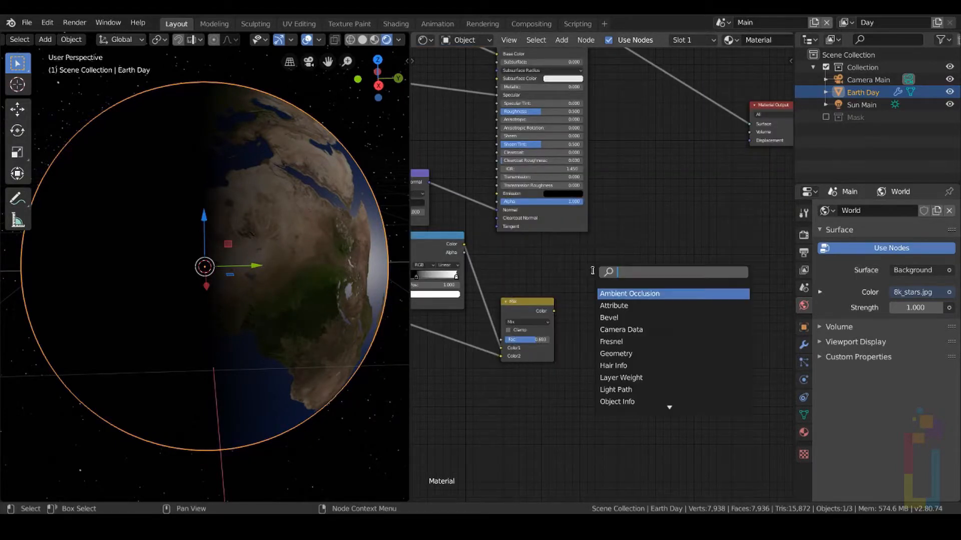
{"action": "type", "text": "displa"}
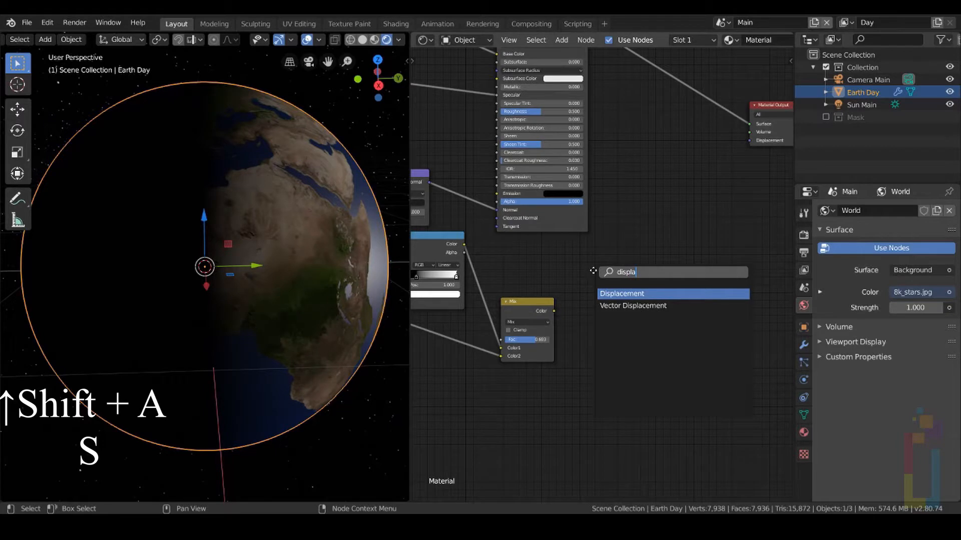
{"action": "key", "text": "Return"}
{"action": "left_click", "coordinate": [593, 273]}
- Link the Mix color to the Displacement node's Height and its output to the Material Output's Displacement input
{"action": "left_click_drag", "start_coordinate": [552, 314], "coordinate": [757, 144]}
{"action": "middle_click_drag", "start_coordinate": [757, 142], "coordinate": [660, 188]}
{"action": "left_click_drag", "start_coordinate": [526, 93], "coordinate": [689, 193]}
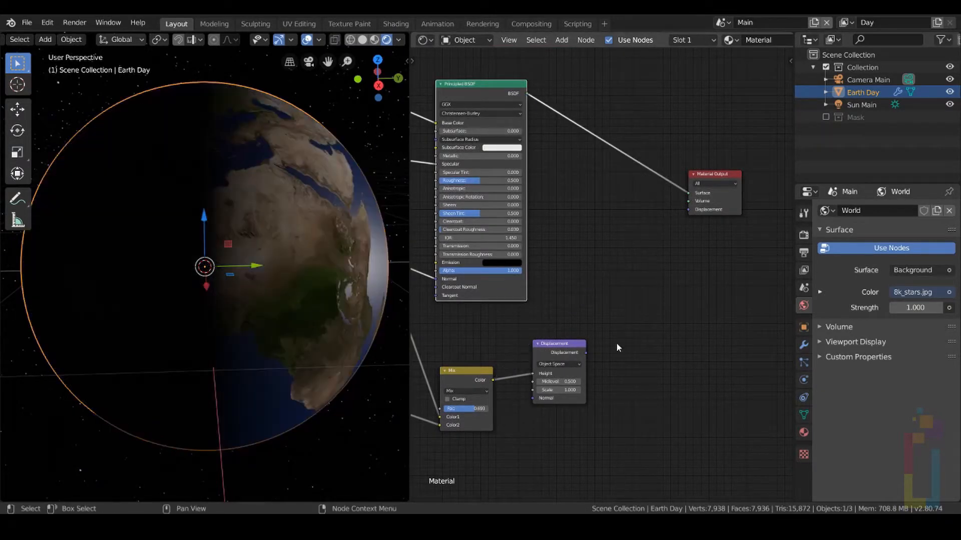
{"action": "left_click_drag", "start_coordinate": [587, 352], "coordinate": [690, 210]}
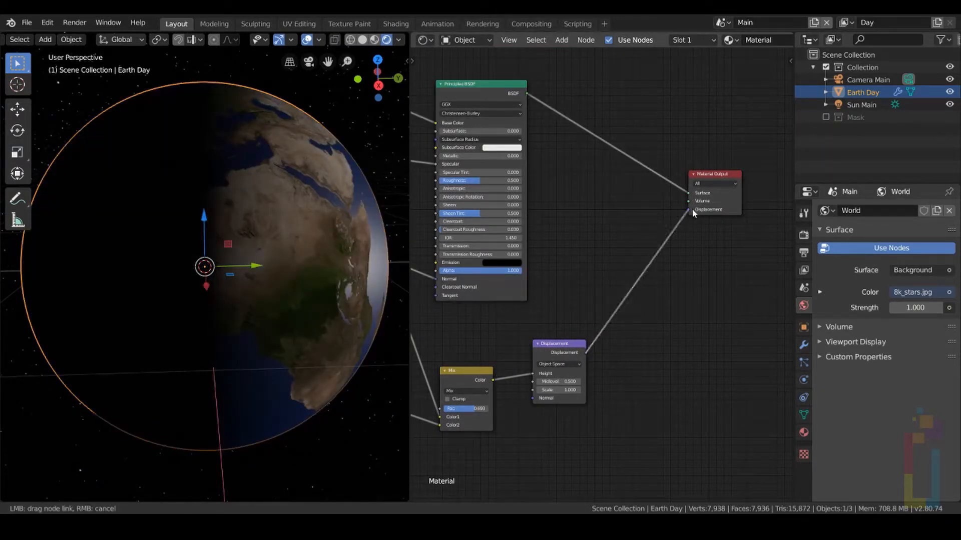
- Duplicate the Normal Map node to above the Textures frame and link the clouds texture's Color to the copy's Color input
{"action": "scroll", "coordinate": [609, 239], "scroll_direction": "down", "scroll_amount": 5}
{"action": "middle_click_drag", "start_coordinate": [572, 239], "coordinate": [719, 242]}
{"action": "left_click", "coordinate": [565, 256]}
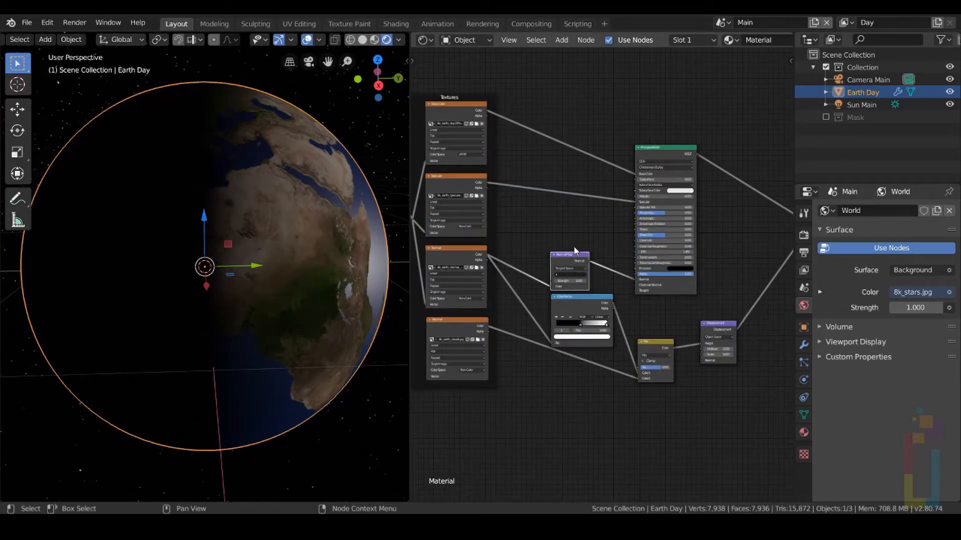
{"action": "key", "text": "shift+d"}
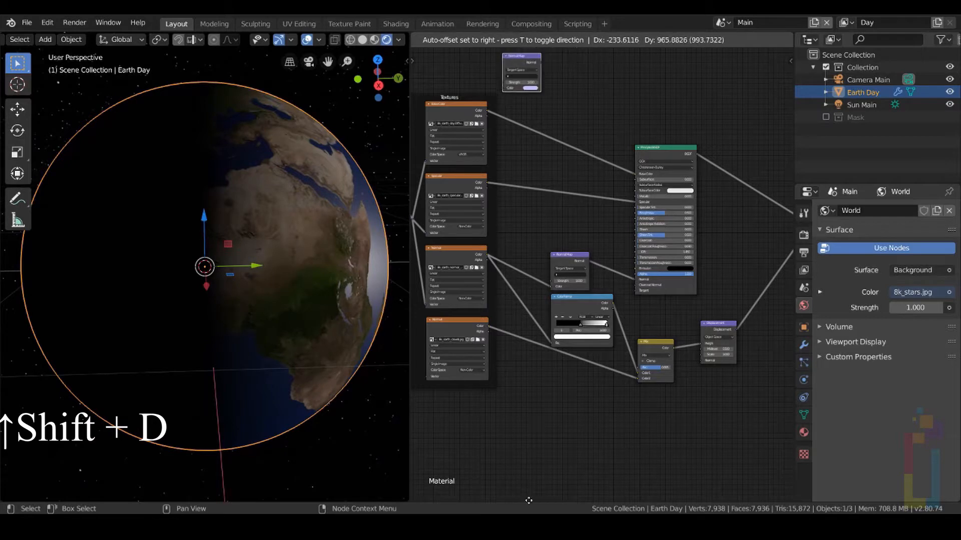
{"action": "left_click", "coordinate": [531, 56]}
{"action": "middle_click_drag", "start_coordinate": [575, 101], "coordinate": [606, 150]}
{"action": "key", "text": "g"}
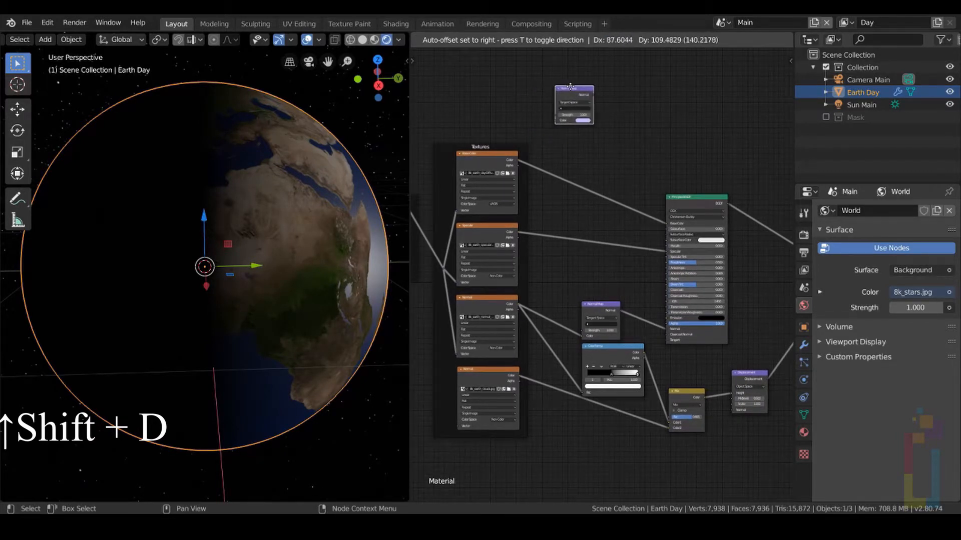
{"action": "left_click", "coordinate": [624, 127]}
{"action": "left_click_drag", "start_coordinate": [518, 375], "coordinate": [545, 111]}
{"action": "left_click_drag", "start_coordinate": [545, 111], "coordinate": [555, 120]}
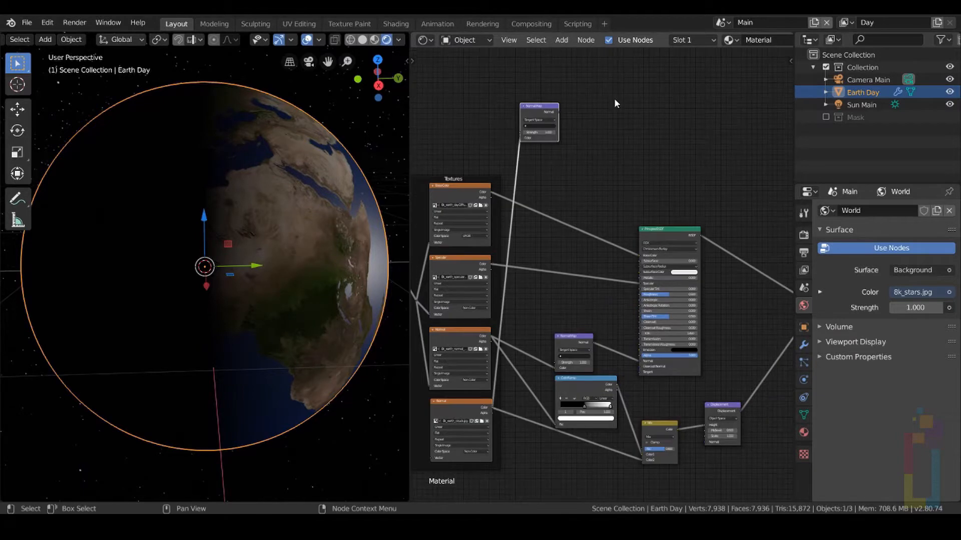
- Add a MixRGB node beside the duplicated Normal Map, linking the copy to Color1 and the original Normal Map to Color2
{"action": "key", "text": "shift+a"}
{"action": "type", "text": "s"}
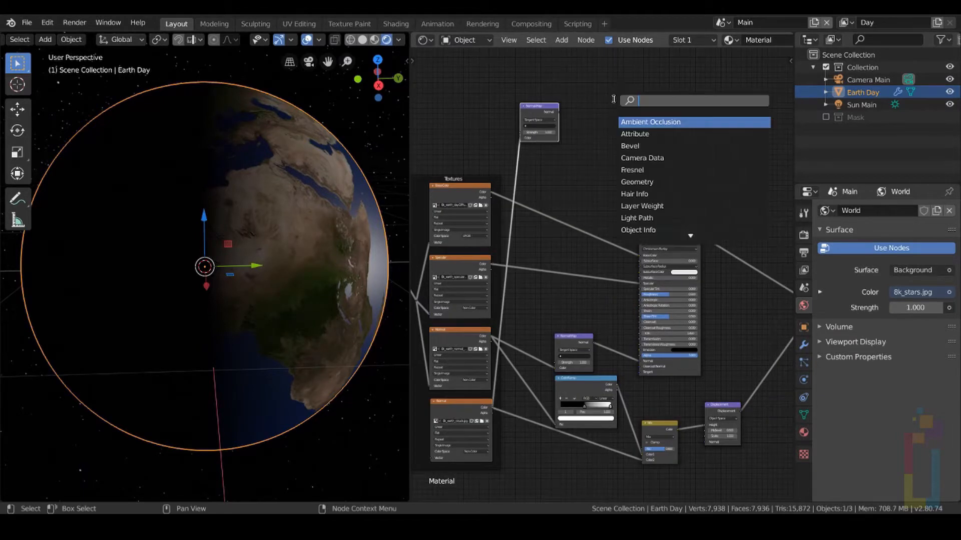
{"action": "type", "text": "mix"}
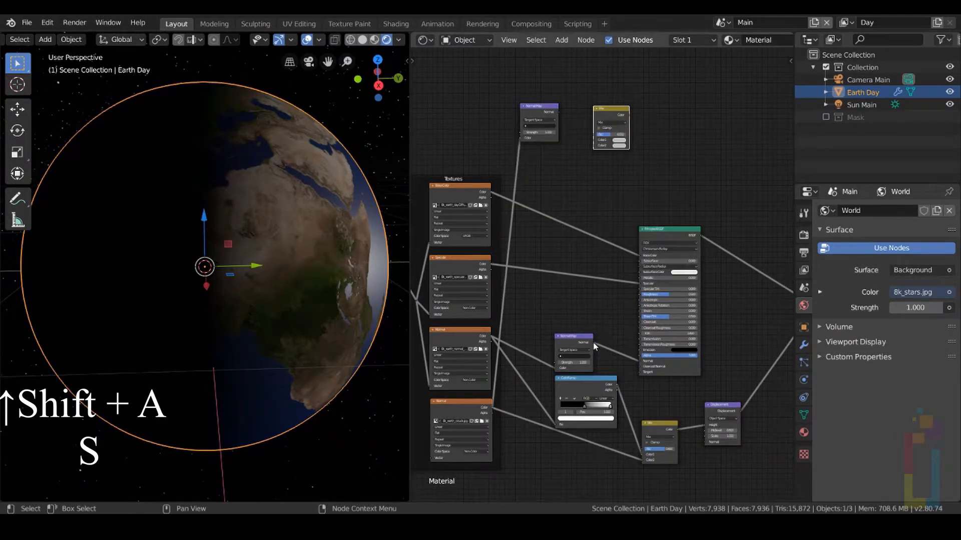
{"action": "left_click_drag", "start_coordinate": [592, 343], "coordinate": [596, 143]}
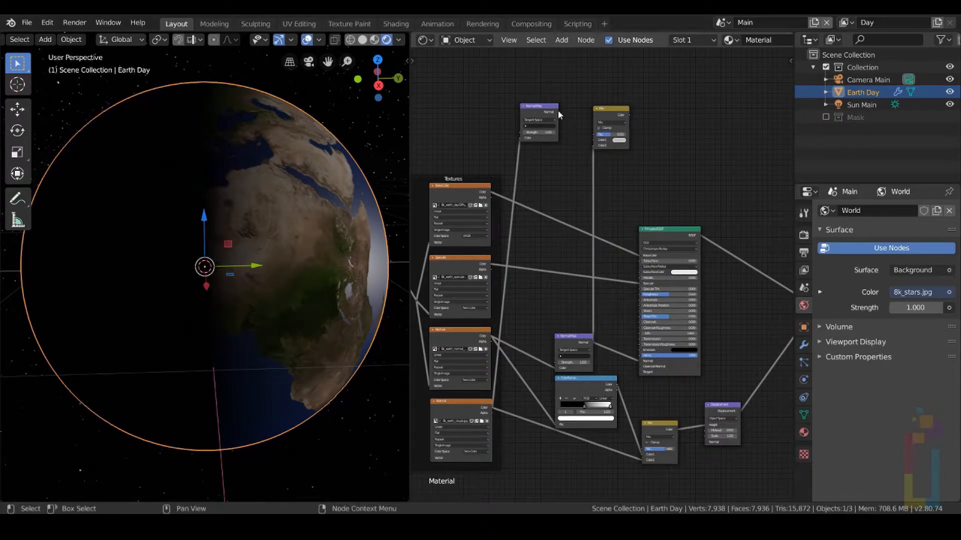
{"action": "left_click_drag", "start_coordinate": [558, 112], "coordinate": [592, 140]}
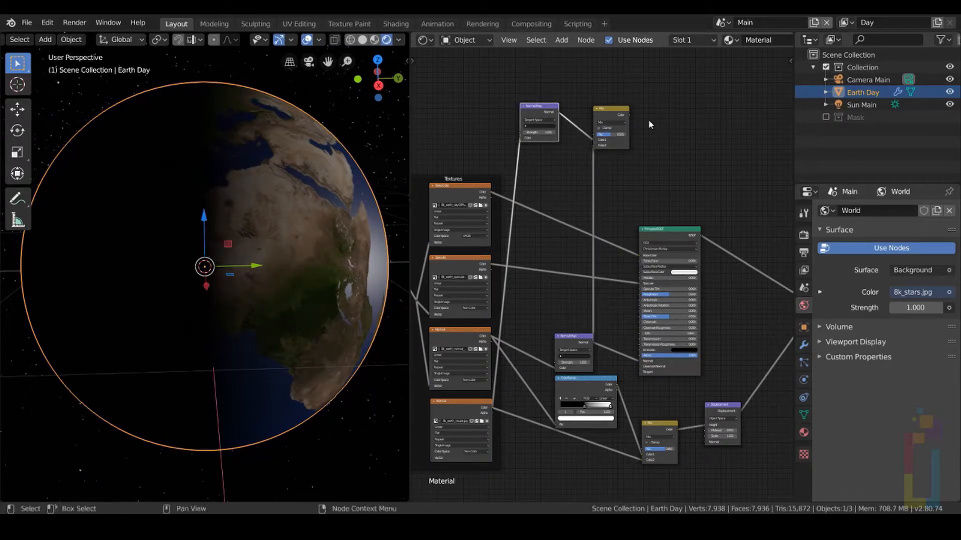
- Add a Fresnel node to the right of the upper Mix node and duplicate it directly below
{"action": "middle_click_drag", "start_coordinate": [686, 100], "coordinate": [609, 118]}
{"action": "key", "text": "shift+a"}
{"action": "type", "text": "s"}
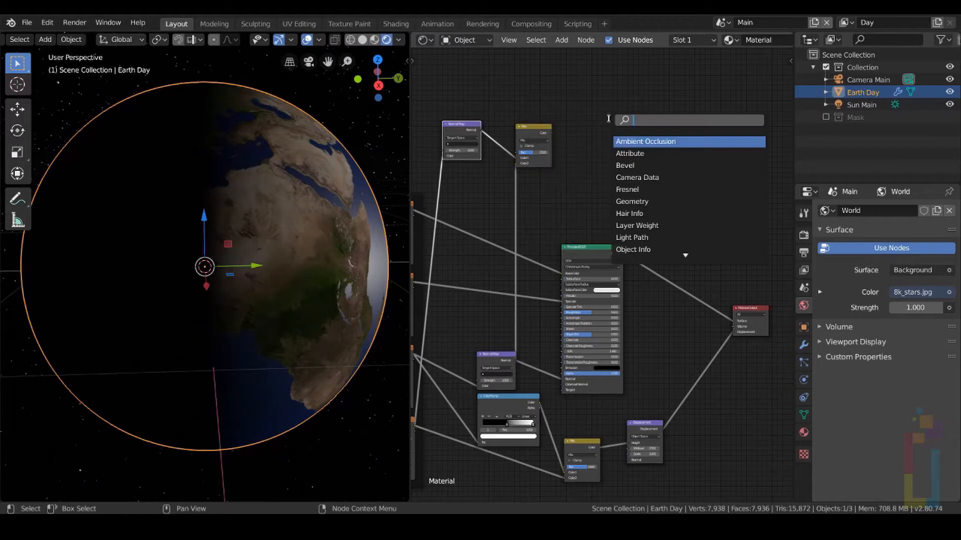
{"action": "type", "text": "fre"}
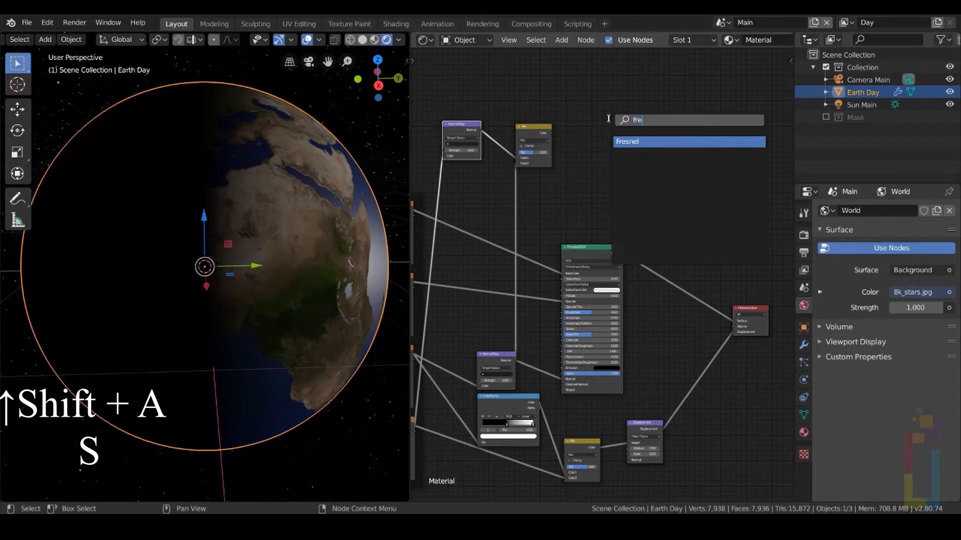
{"action": "key", "text": "Return"}
{"action": "left_click", "coordinate": [579, 90]}
{"action": "key", "text": "shift+d"}
{"action": "left_click", "coordinate": [580, 149]}
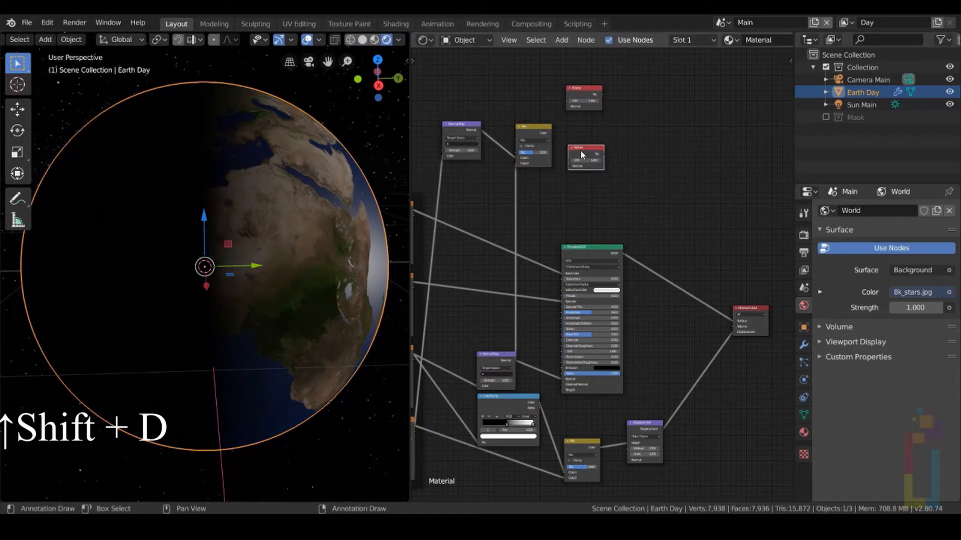
{"action": "left_click_drag", "start_coordinate": [581, 94], "coordinate": [584, 109]}
- Link the upper Mix node's Color output to the Normal input of both Fresnel nodes
{"action": "scroll", "coordinate": [620, 130], "scroll_direction": "up", "scroll_amount": 4}
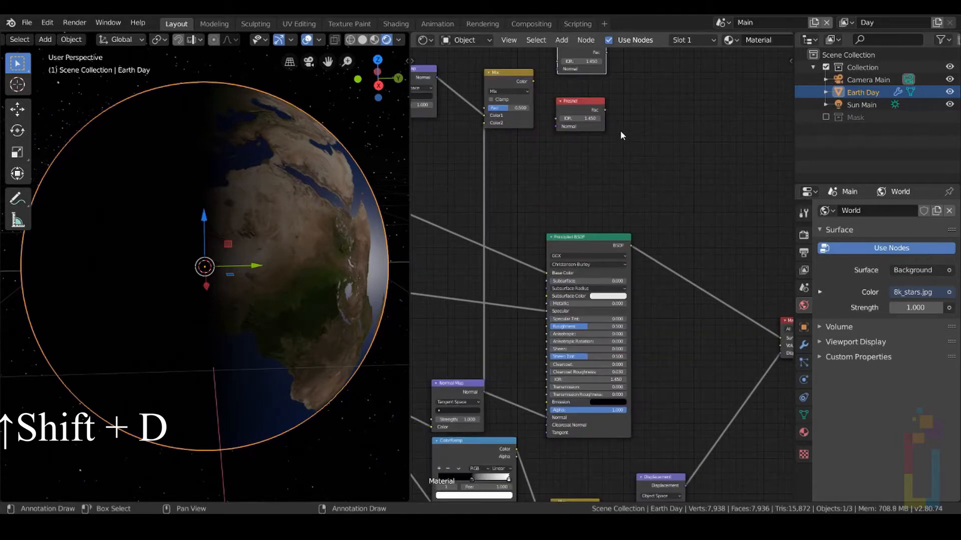
{"action": "middle_click_drag", "start_coordinate": [636, 99], "coordinate": [621, 350]}
{"action": "scroll", "coordinate": [635, 237], "scroll_direction": "up", "scroll_amount": 5}
{"action": "middle_click_drag", "start_coordinate": [635, 237], "coordinate": [716, 238]}
{"action": "left_click_drag", "start_coordinate": [517, 228], "coordinate": [565, 325]}
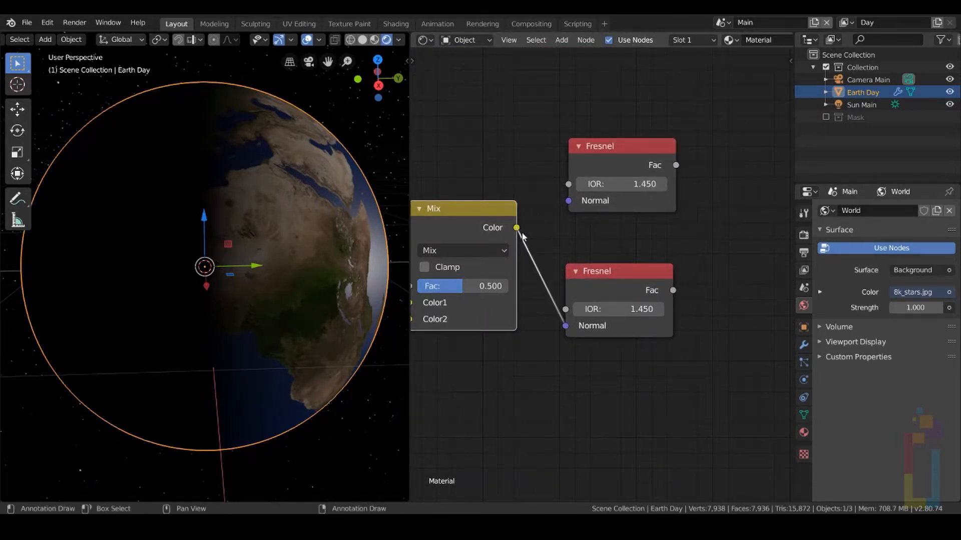
{"action": "left_click_drag", "start_coordinate": [518, 229], "coordinate": [569, 202]}
- Set the IOR of the upper Fresnel node to 0.99 and of the lower one to 1.02
{"action": "middle_click_drag", "start_coordinate": [656, 210], "coordinate": [588, 167]}
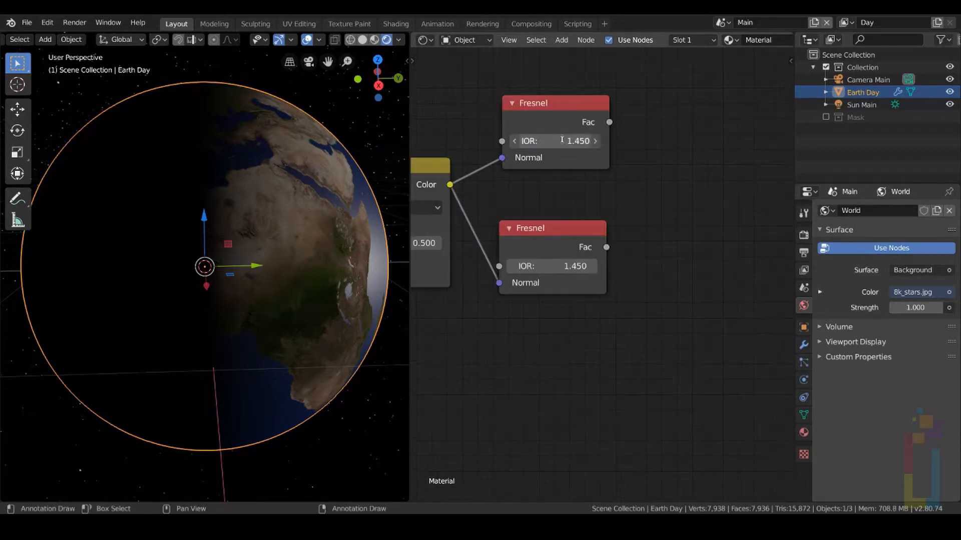
{"action": "left_click", "coordinate": [563, 140]}
{"action": "type", "text": "0.99"}
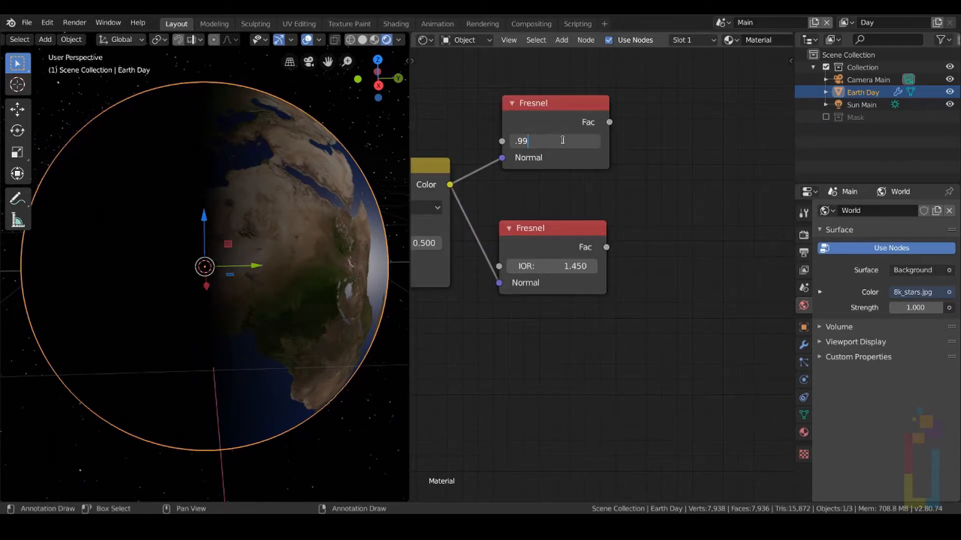
{"action": "key", "text": "Return"}
{"action": "left_click", "coordinate": [566, 265]}
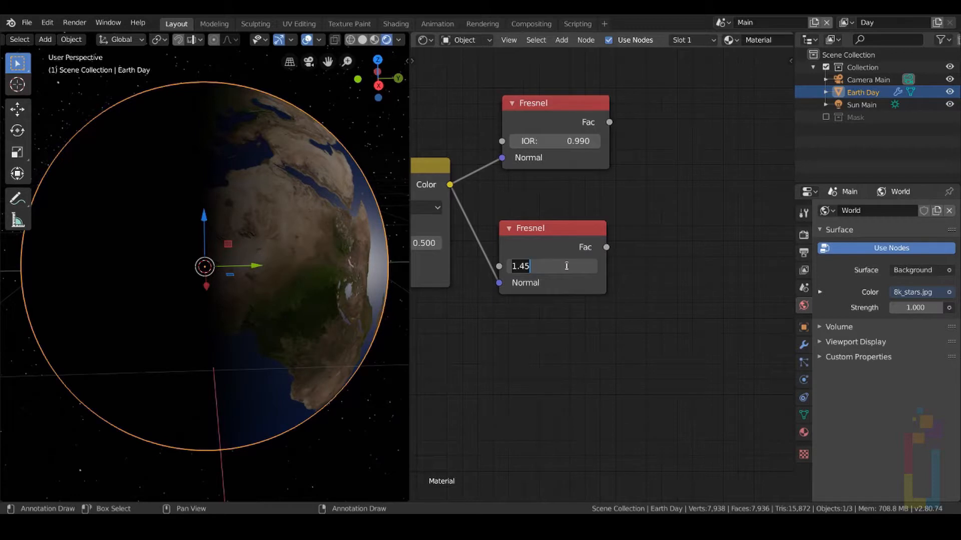
{"action": "type", "text": "1.02"}
{"action": "key", "text": "Return"}
- Add a ColorRamp node to the right of the Fresnel nodes and place a duplicate of it directly below
{"action": "scroll", "coordinate": [596, 155], "scroll_direction": "down", "scroll_amount": 2}
{"action": "key", "text": "shift+a"}
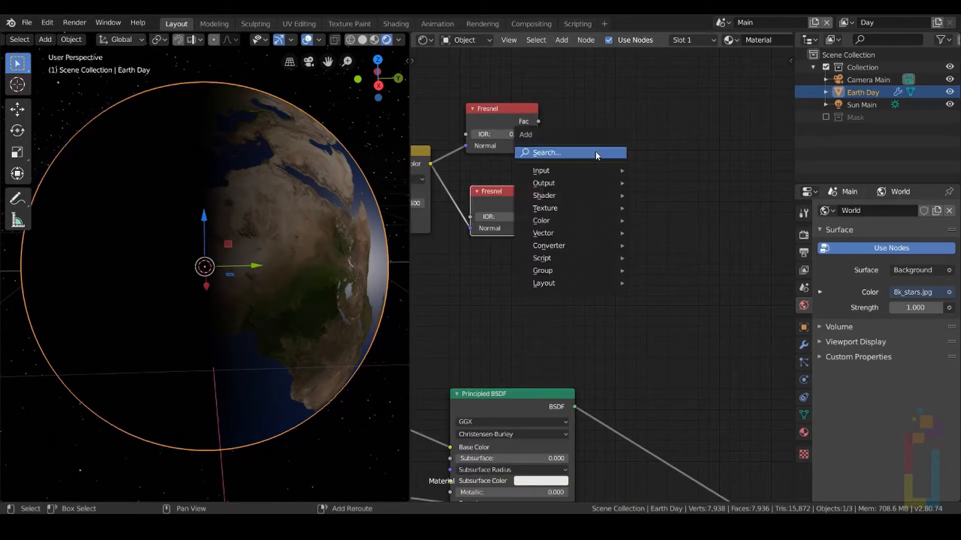
{"action": "type", "text": "scolo"}
{"action": "key", "text": "Return"}
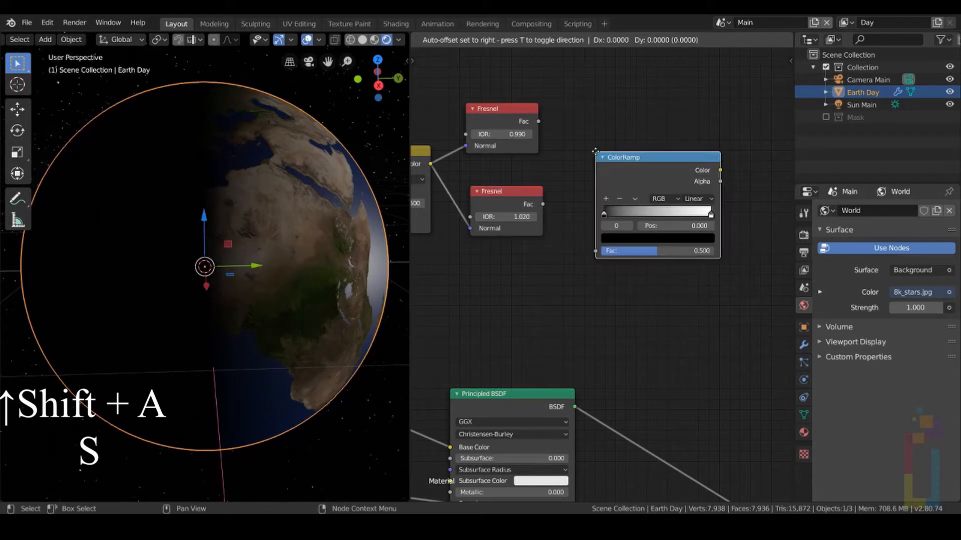
{"action": "left_click", "coordinate": [635, 68]}
{"action": "key", "text": "shift+d"}
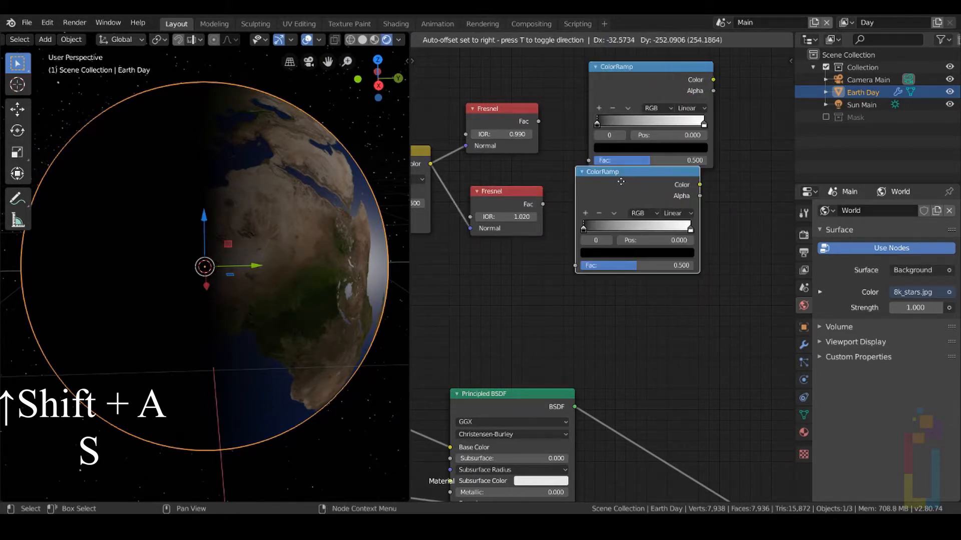
{"action": "left_click", "coordinate": [640, 197]}
{"action": "key", "text": "KP_Decimal"}
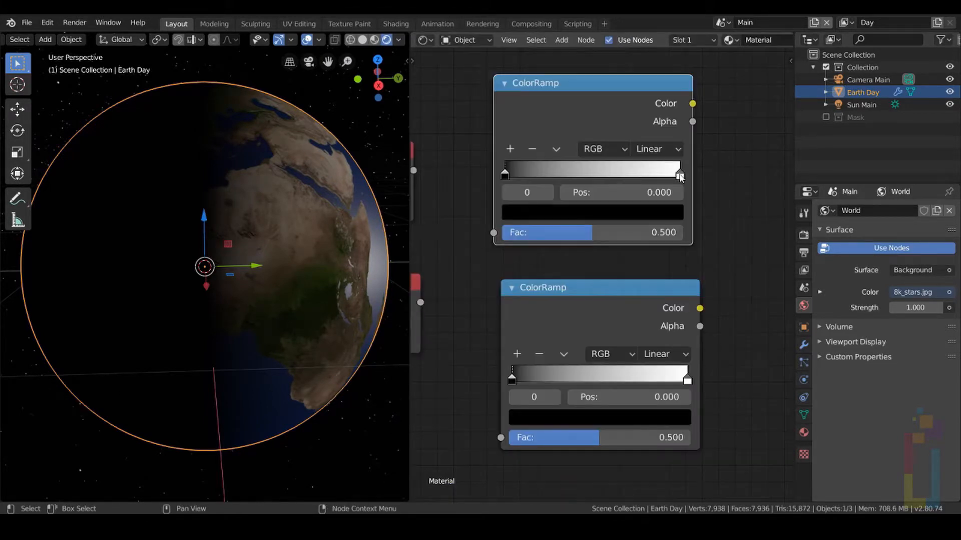
- Set the upper ColorRamp's white stop to position 0.663 and its color value to 0.323
{"action": "left_click", "coordinate": [679, 175]}
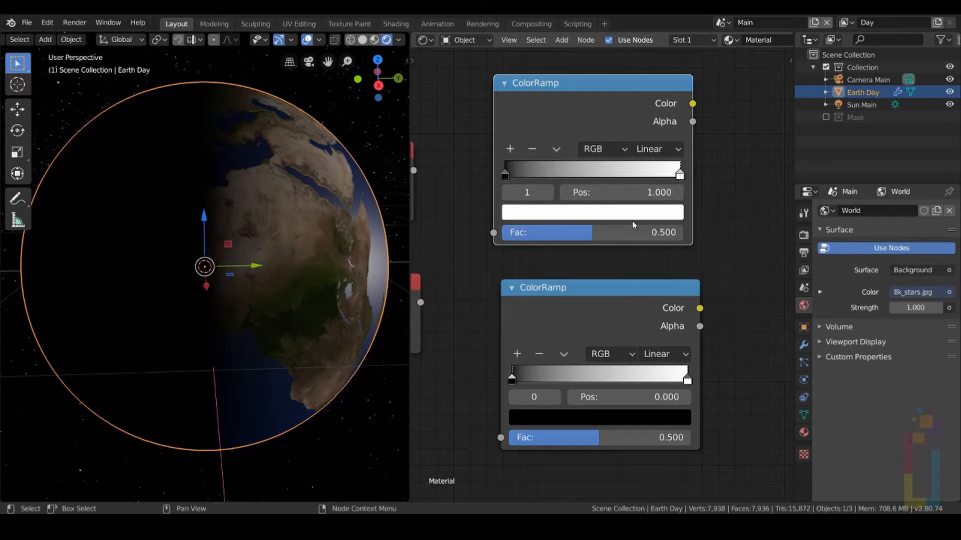
{"action": "left_click", "coordinate": [654, 193]}
{"action": "type", "text": ".663"}
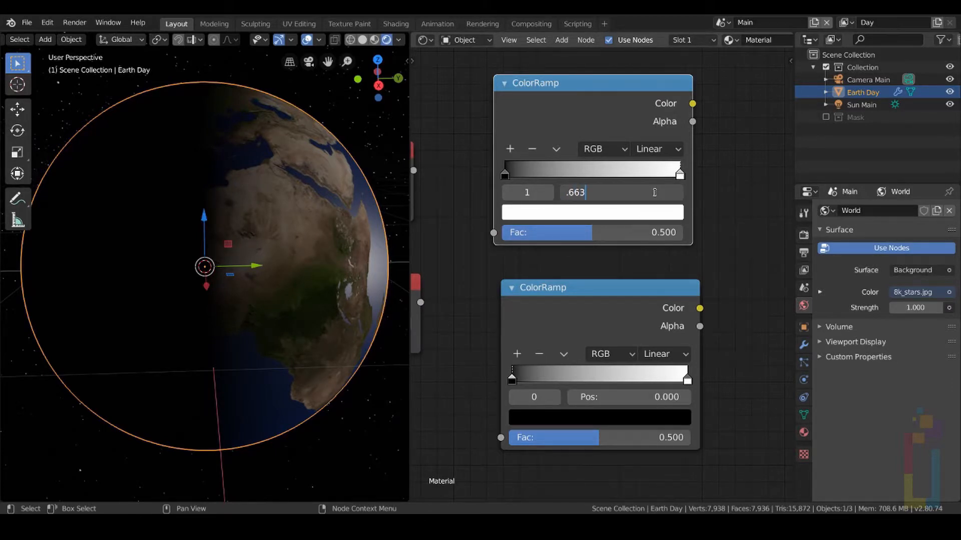
{"action": "key", "text": "Return"}
{"action": "left_click", "coordinate": [631, 215]}
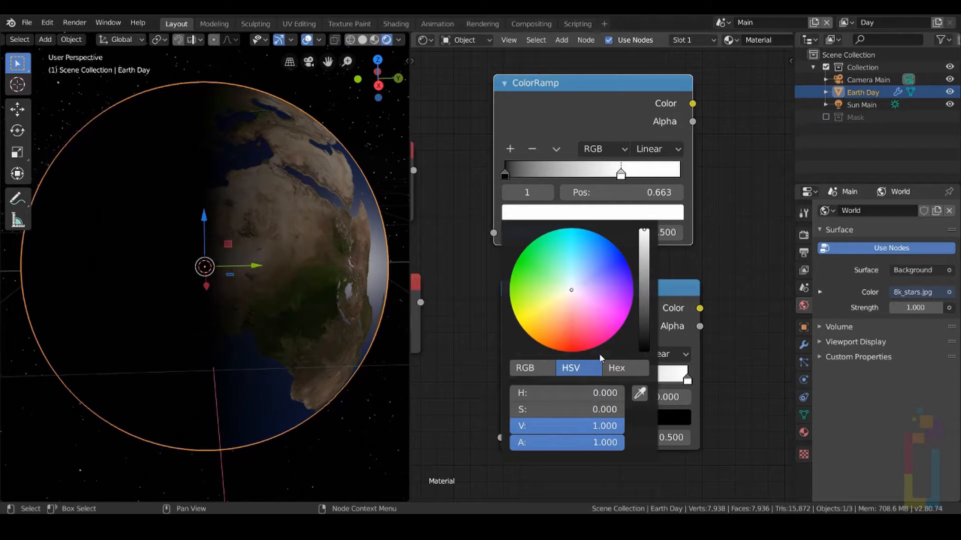
{"action": "left_click", "coordinate": [595, 425]}
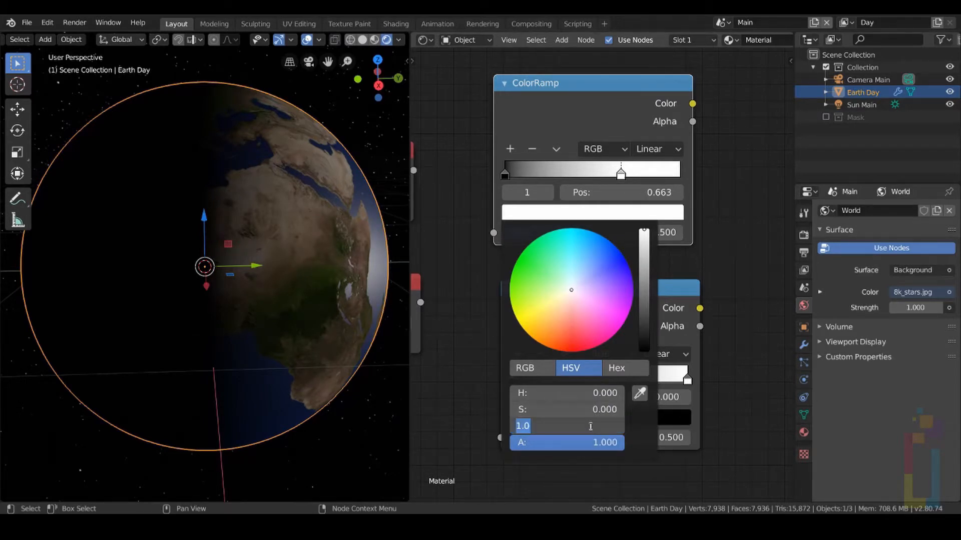
{"action": "type", "text": ".323"}
{"action": "key", "text": "Return"}
- Add a middle stop to the lower ColorRamp at position 0.815 with a color value of 0.664
{"action": "middle_click_drag", "start_coordinate": [739, 298], "coordinate": [731, 236]}
{"action": "left_click", "coordinate": [546, 222]}
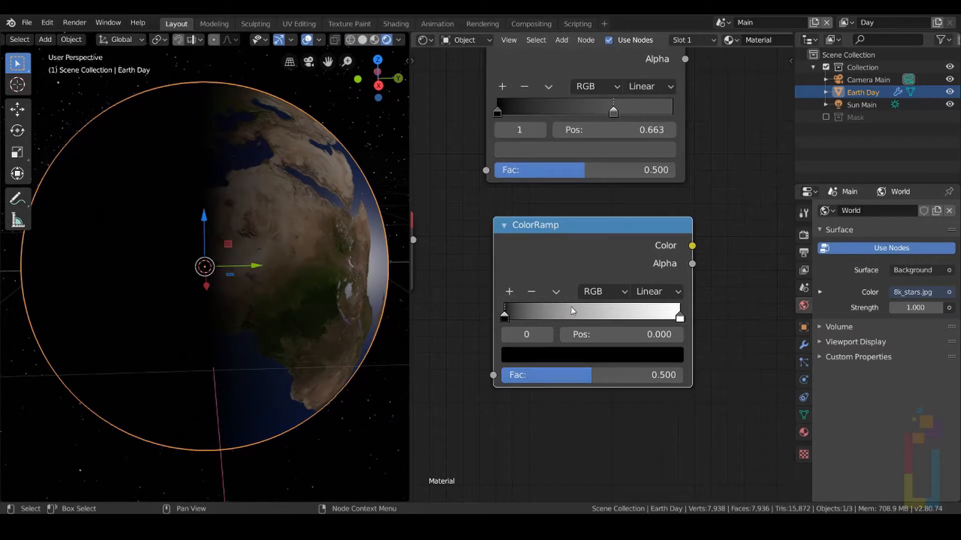
{"action": "left_click", "coordinate": [509, 292]}
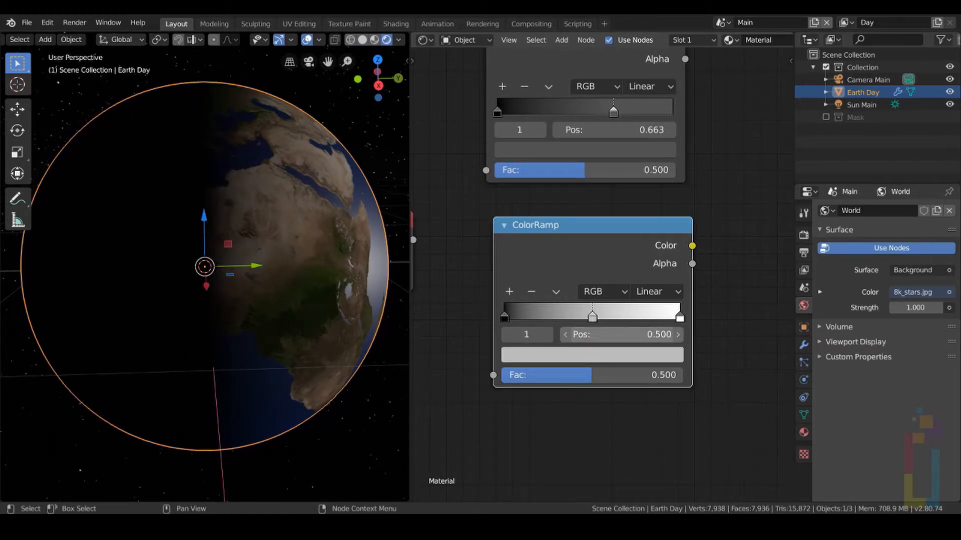
{"action": "left_click", "coordinate": [649, 334]}
{"action": "type", "text": "0.815"}
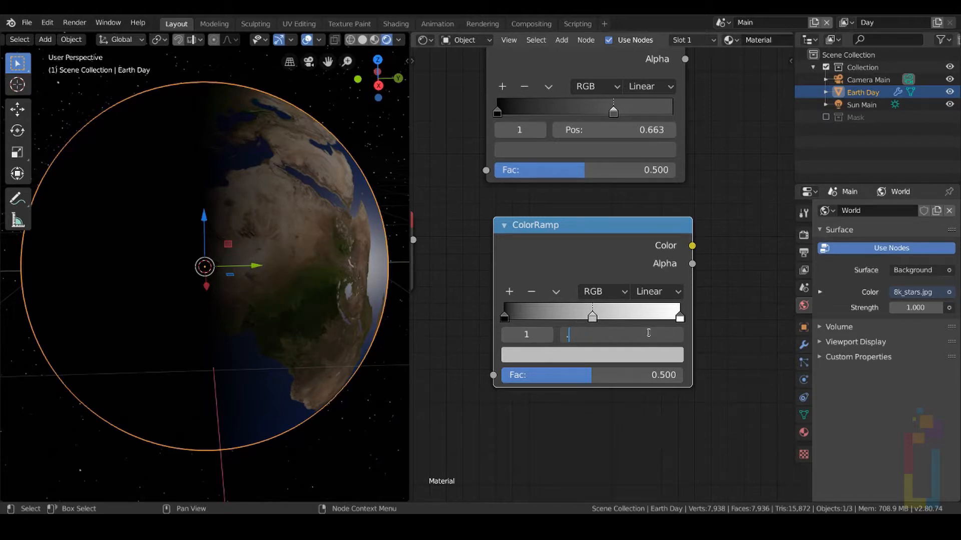
{"action": "key", "text": "Return"}
{"action": "left_click", "coordinate": [646, 355]}
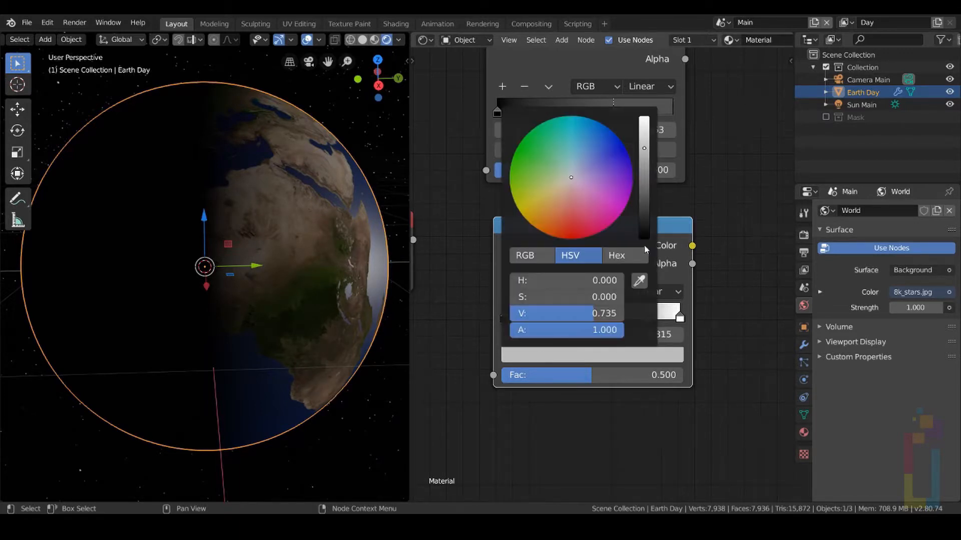
{"action": "left_click", "coordinate": [581, 313]}
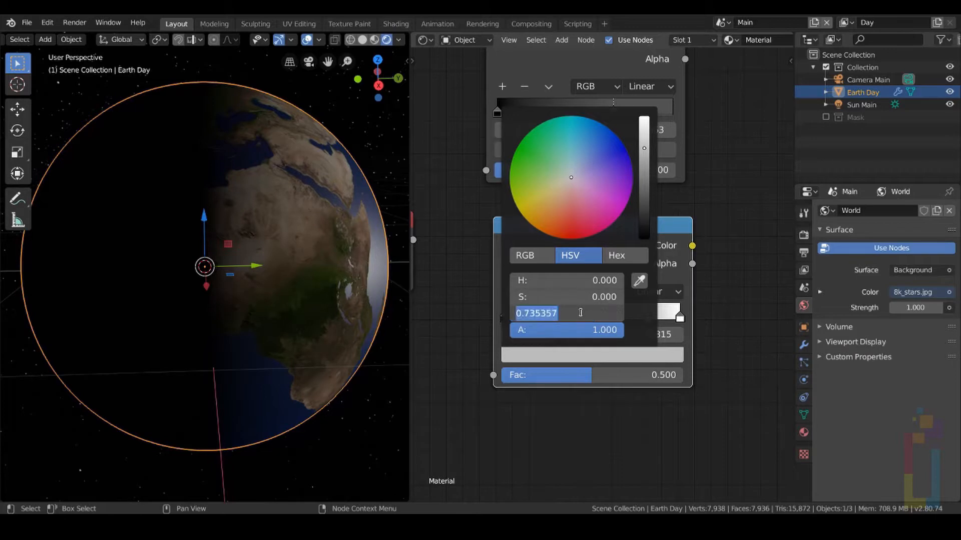
{"action": "type", "text": "0.804"}
{"action": "key", "text": "Return"}
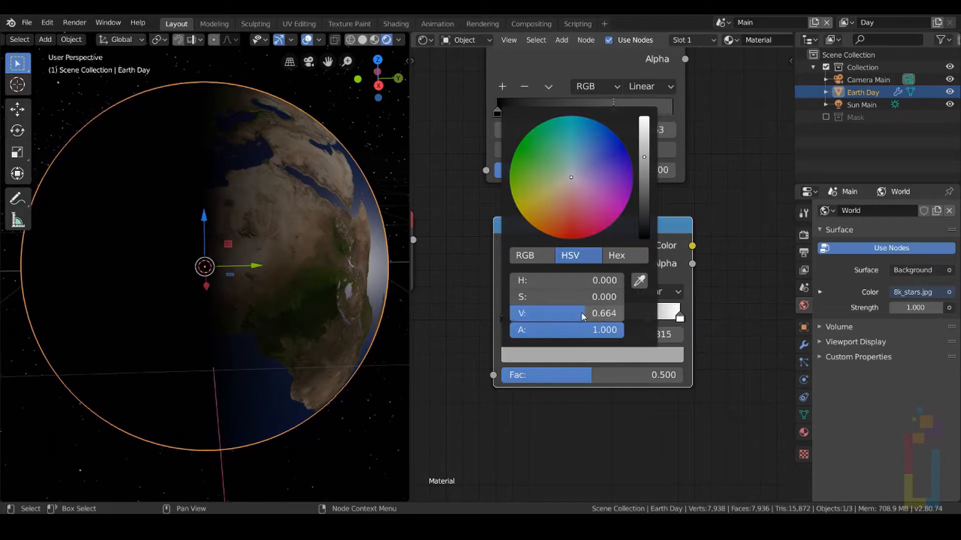
- Set the lower ColorRamp's last stop to position 0.967 and its color value to 0.748
{"action": "left_click", "coordinate": [682, 319]}
{"action": "left_click", "coordinate": [662, 336]}
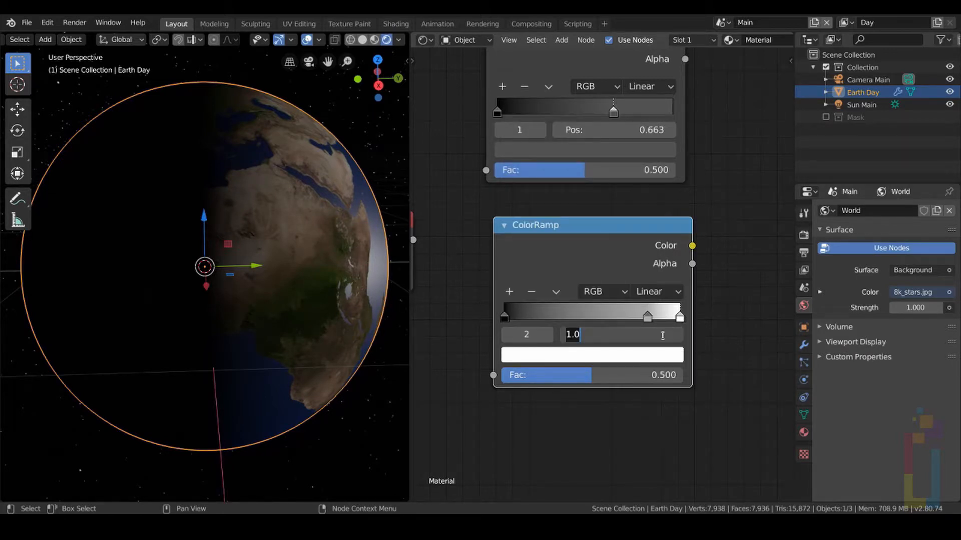
{"action": "type", "text": ".967"}
{"action": "left_click", "coordinate": [656, 360]}
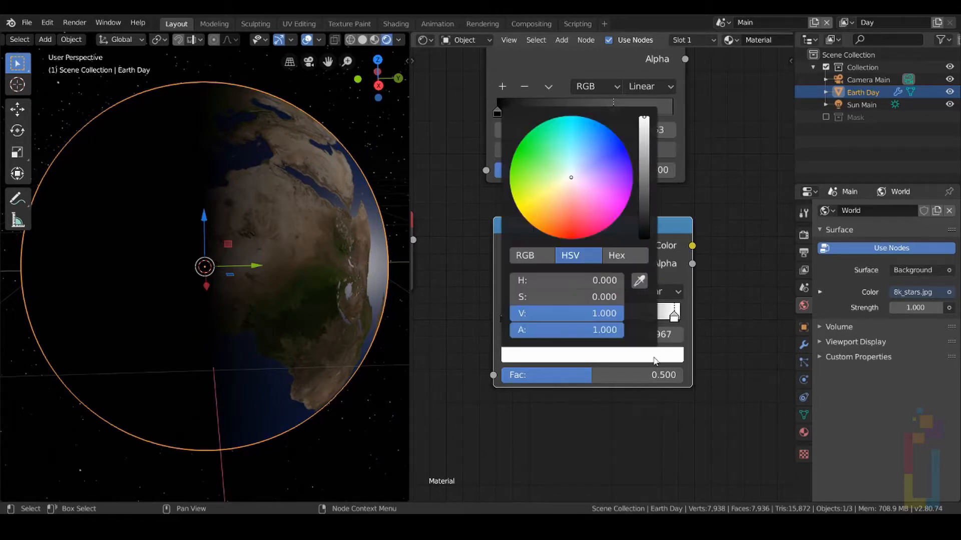
{"action": "left_click", "coordinate": [608, 311]}
{"action": "type", "text": "."}
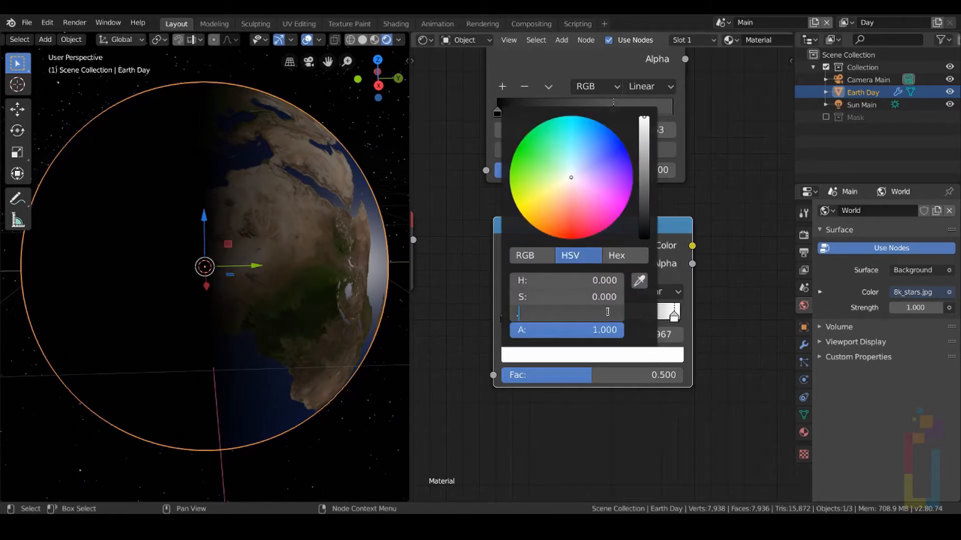
{"action": "type", "text": "7"}
{"action": "type", "text": "48"}
{"action": "key", "text": "Return"}
- Link each Fresnel node's Fac output to the Fac input of the ColorRamp beside it
{"action": "scroll", "coordinate": [553, 256], "scroll_direction": "down", "scroll_amount": 3}
{"action": "left_click_drag", "start_coordinate": [553, 256], "coordinate": [603, 342]}
{"action": "left_click_drag", "start_coordinate": [549, 173], "coordinate": [599, 212]}
- Insert a MixRGB node between the Base Color texture and the Principled BSDF, and link the clouds texture's Color to its Color2 input
{"action": "scroll", "coordinate": [581, 260], "scroll_direction": "down", "scroll_amount": 2}
{"action": "scroll", "coordinate": [613, 137], "scroll_direction": "down", "scroll_amount": 2}
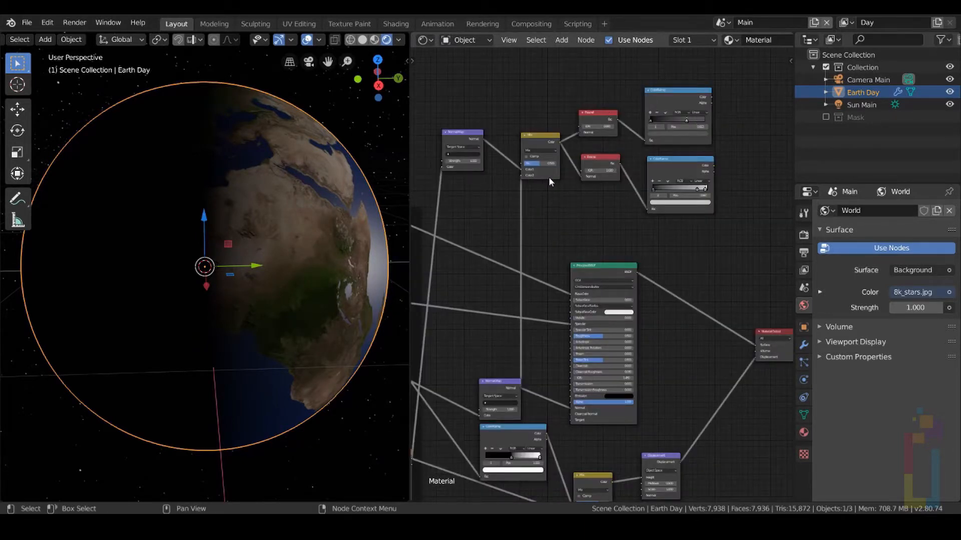
{"action": "scroll", "coordinate": [582, 220], "scroll_direction": "down", "scroll_amount": 1}
{"action": "middle_click_drag", "start_coordinate": [566, 233], "coordinate": [625, 194]}
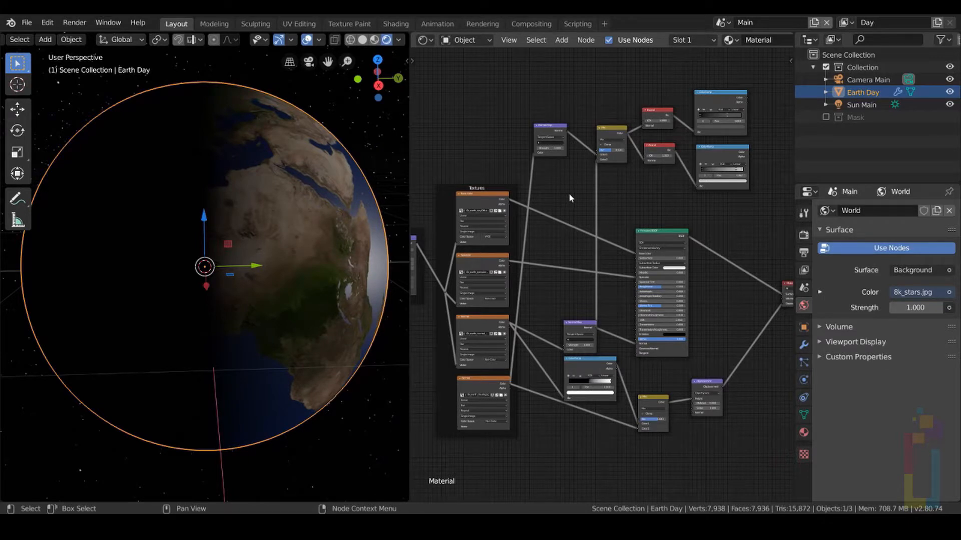
{"action": "key", "text": "shift+a"}
{"action": "type", "text": "s"}
{"action": "type", "text": "mix"}
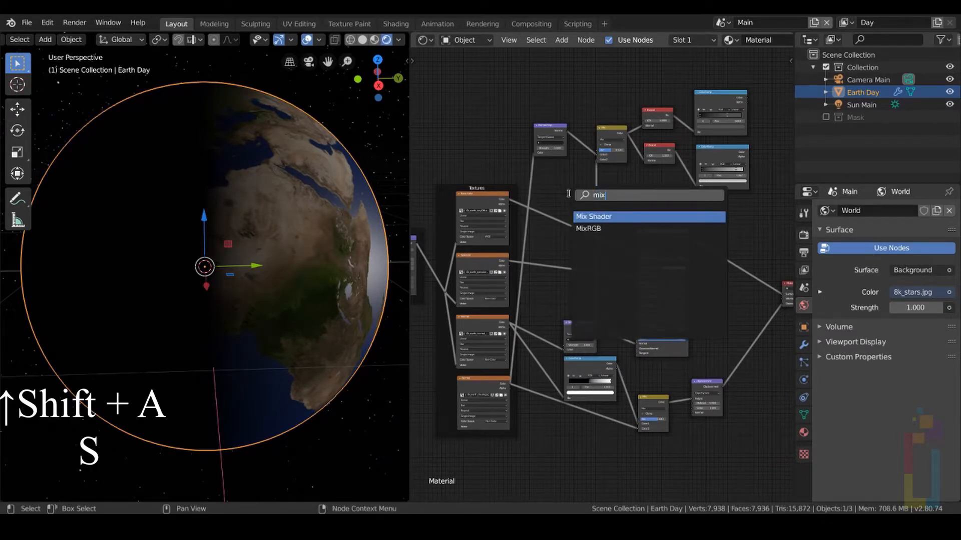
{"action": "scroll", "coordinate": [488, 329], "scroll_direction": "up", "scroll_amount": 4}
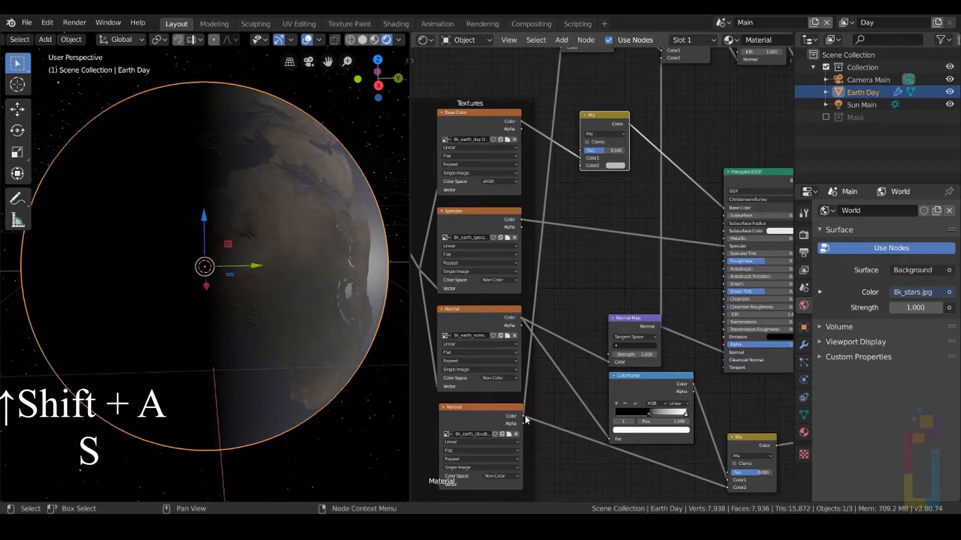
{"action": "left_click_drag", "start_coordinate": [524, 416], "coordinate": [580, 165]}
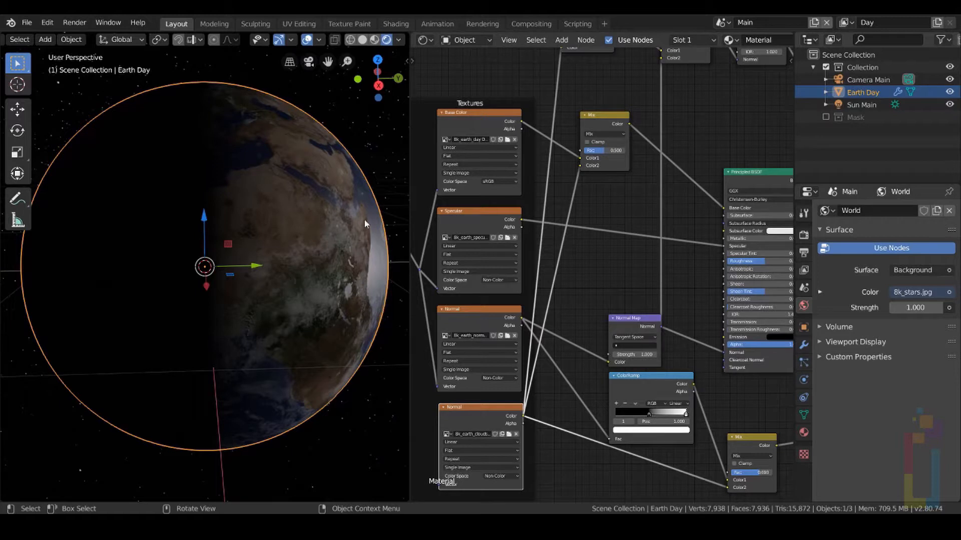
- Set the Principled BSDF's Roughness to 0.769
{"action": "key", "text": "Home"}
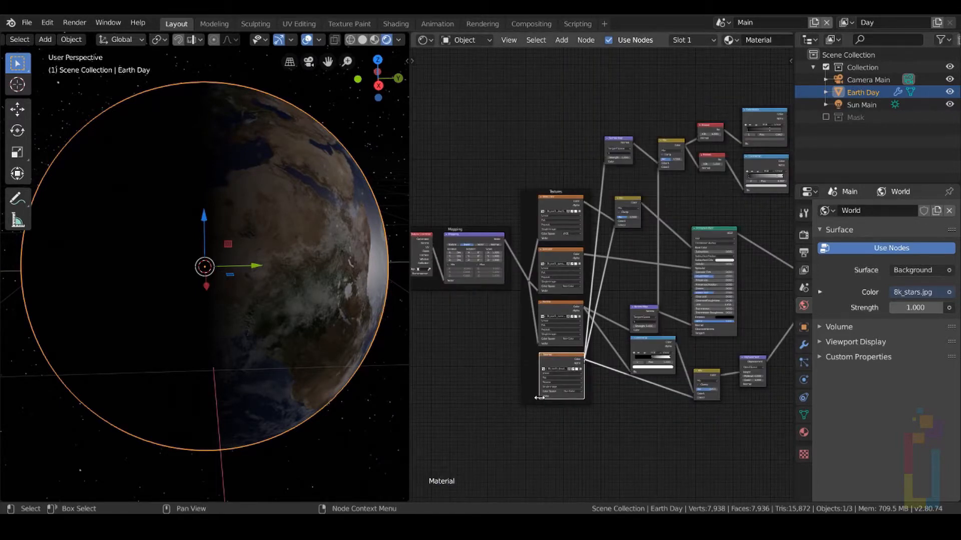
{"action": "left_click_drag", "start_coordinate": [539, 395], "coordinate": [519, 307]}
{"action": "left_click_drag", "start_coordinate": [468, 258], "coordinate": [488, 455]}
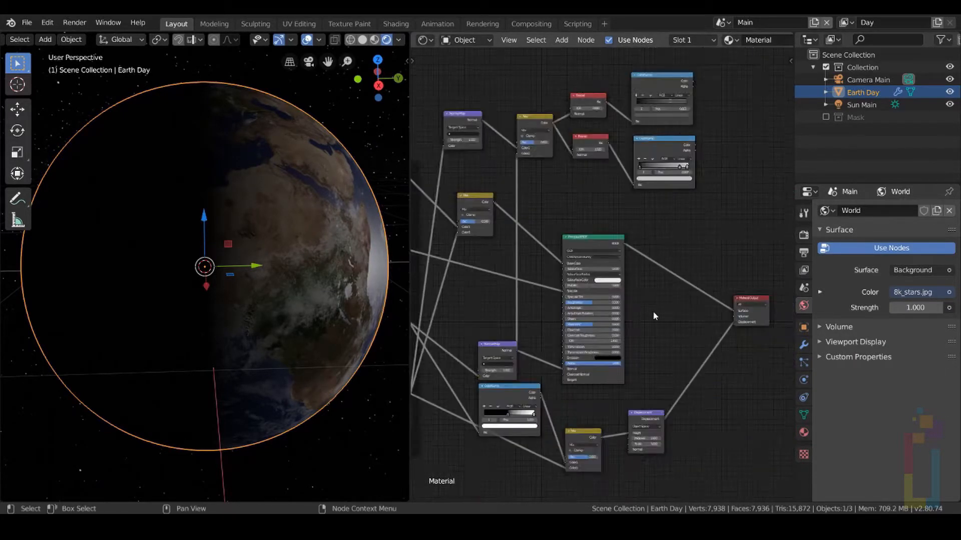
{"action": "scroll", "coordinate": [656, 310], "scroll_direction": "up", "scroll_amount": 3}
{"action": "middle_click_drag", "start_coordinate": [658, 312], "coordinate": [655, 262]}
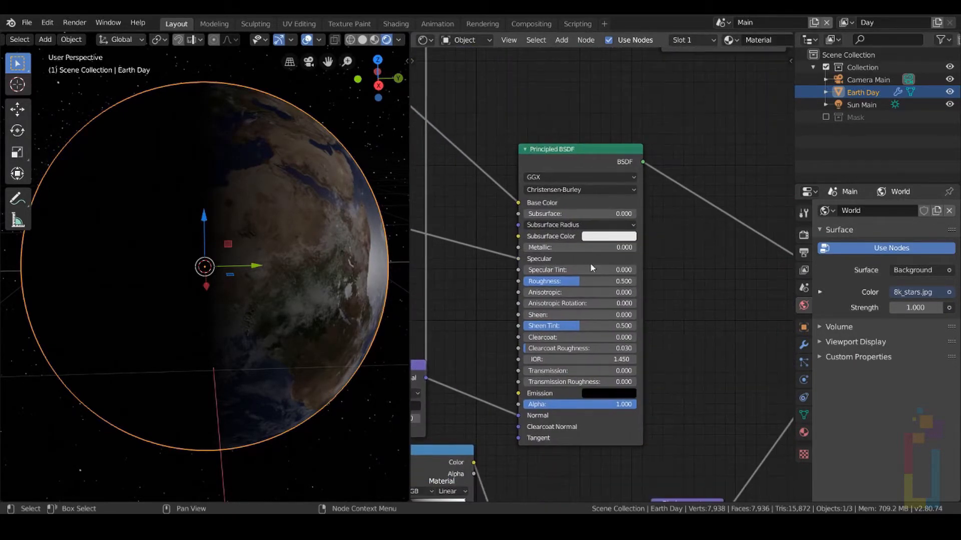
{"action": "left_click", "coordinate": [591, 281]}
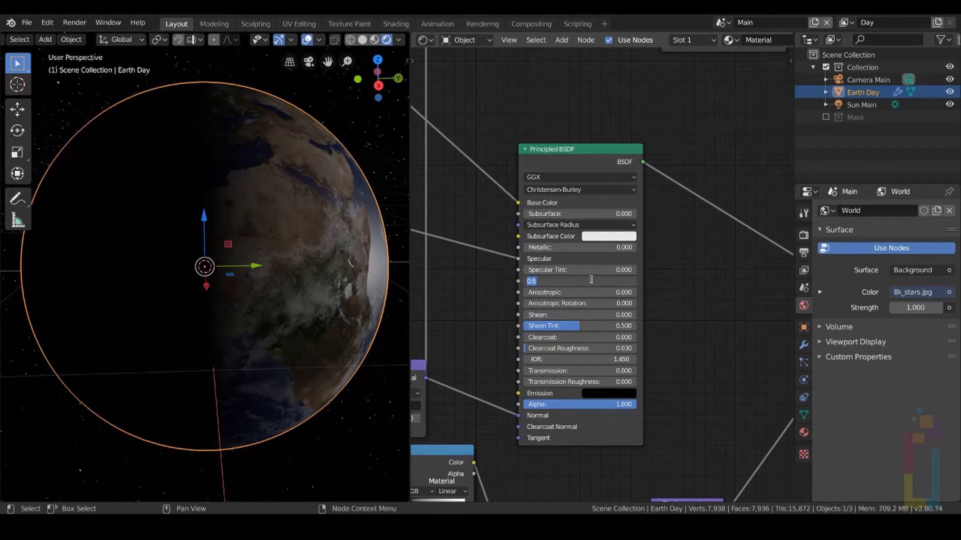
{"action": "key", "text": "BackSpace"}
{"action": "type", "text": ".769"}
{"action": "key", "text": "Return"}
- Move the Material Output node farther to the right of the Principled BSDF to make room between them
{"action": "scroll", "coordinate": [590, 280], "scroll_direction": "down", "scroll_amount": 6}
{"action": "middle_click_drag", "start_coordinate": [733, 183], "coordinate": [594, 220]}
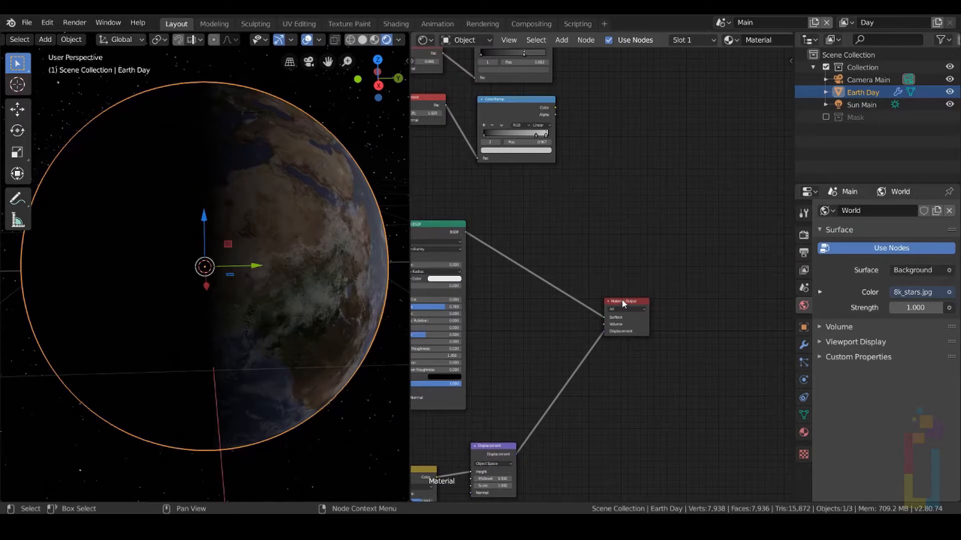
{"action": "left_click_drag", "start_coordinate": [623, 303], "coordinate": [774, 283]}
- Add a MixRGB node with Fac 0.813, linking the upper ColorRamp's Color to Color1 and the lower ColorRamp's Color to Color2
{"action": "middle_click_drag", "start_coordinate": [667, 215], "coordinate": [674, 326]}
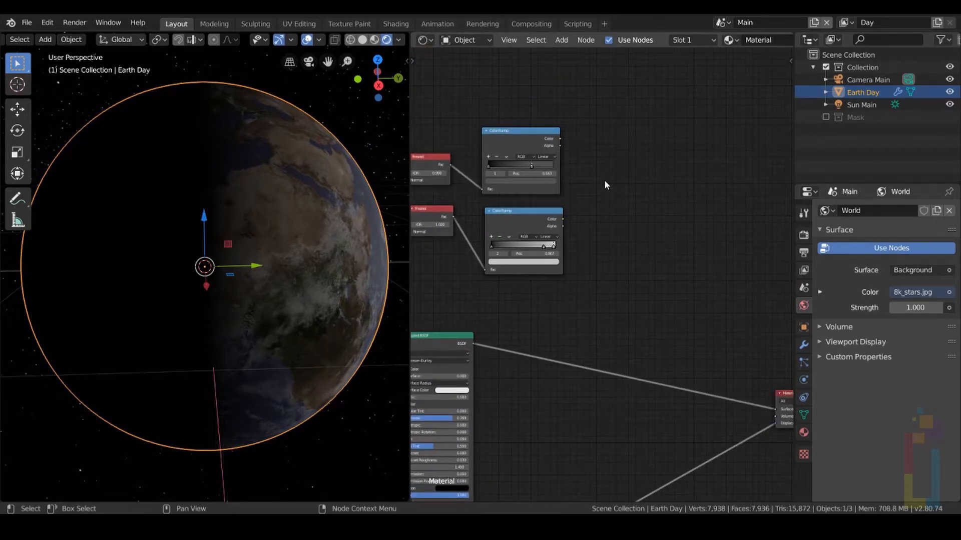
{"action": "key", "text": "shift+a"}
{"action": "type", "text": "s"}
{"action": "type", "text": "mix"}
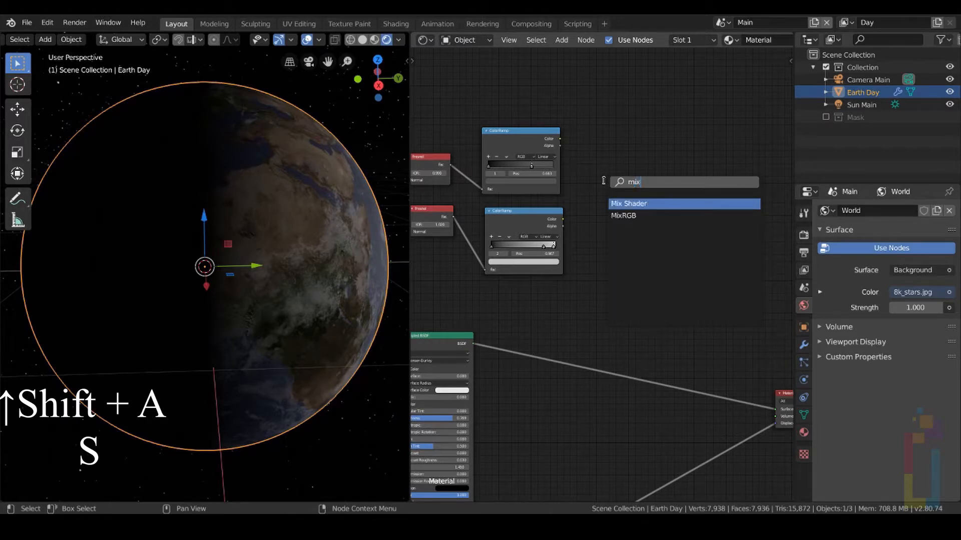
{"action": "key", "text": "Down"}
{"action": "key", "text": "Return"}
{"action": "left_click", "coordinate": [623, 158]}
{"action": "left_click_drag", "start_coordinate": [560, 139], "coordinate": [625, 200]}
{"action": "left_click_drag", "start_coordinate": [563, 219], "coordinate": [625, 206]}
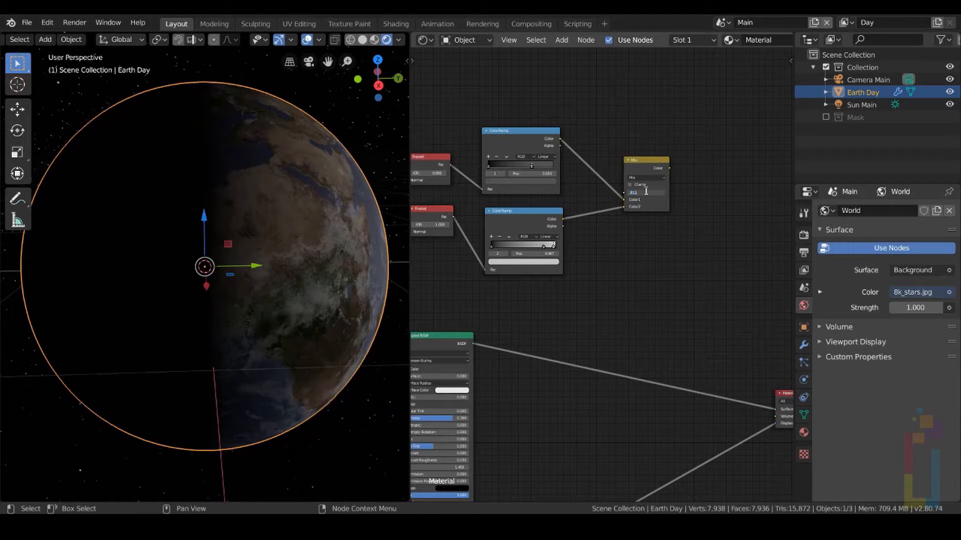
- Add an Emission node between the lower ColorRamp and the Principled BSDF link, with Strength 30
{"action": "scroll", "coordinate": [646, 191], "scroll_direction": "down", "scroll_amount": 2}
{"action": "key", "text": "shift+a"}
{"action": "type", "text": "s"}
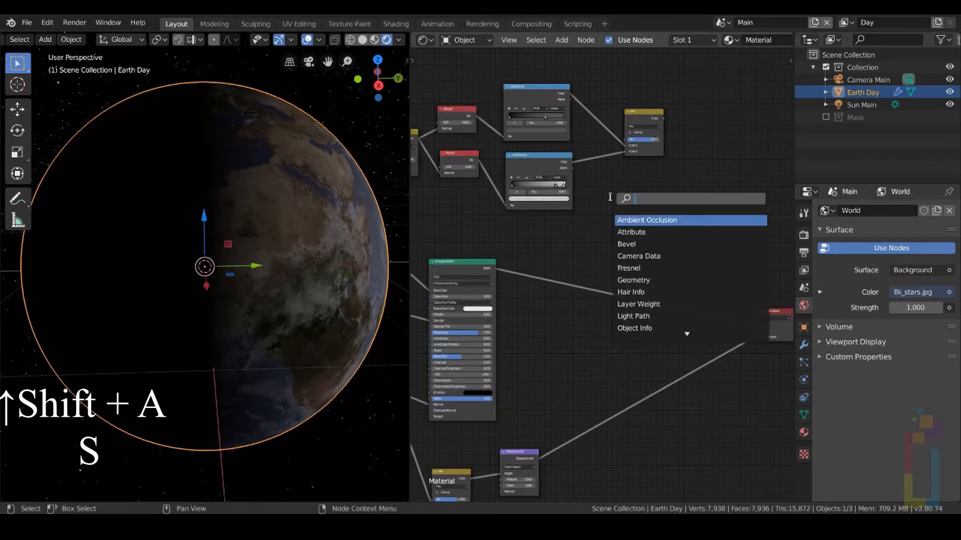
{"action": "type", "text": "emi"}
{"action": "key", "text": "Return"}
{"action": "left_click", "coordinate": [576, 239]}
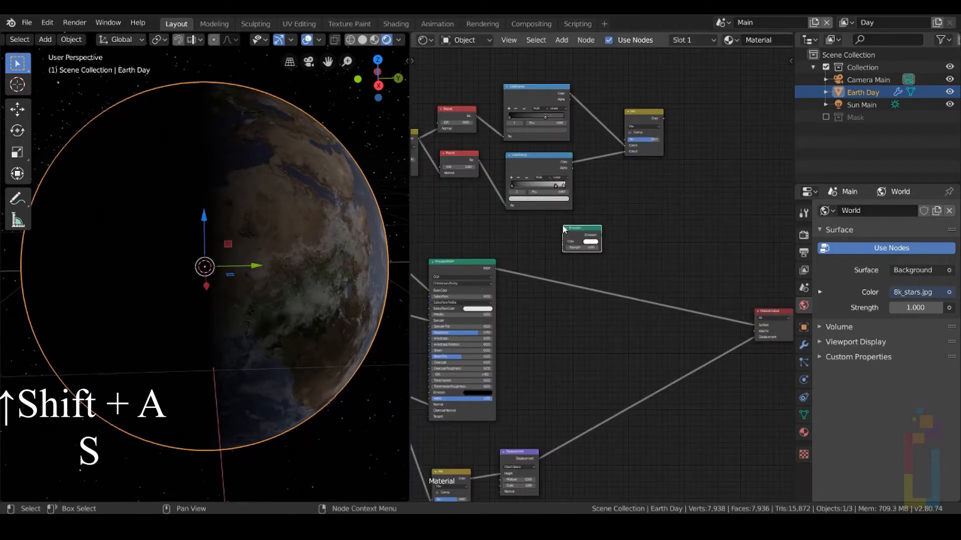
{"action": "left_click", "coordinate": [587, 248]}
{"action": "type", "text": "30"}
{"action": "key", "text": "Return"}
- Set the Emission color to hue 0.586 and saturation 0.729, and move the node beside the Principled BSDF, below its output link
{"action": "scroll", "coordinate": [621, 236], "scroll_direction": "up", "scroll_amount": 6}
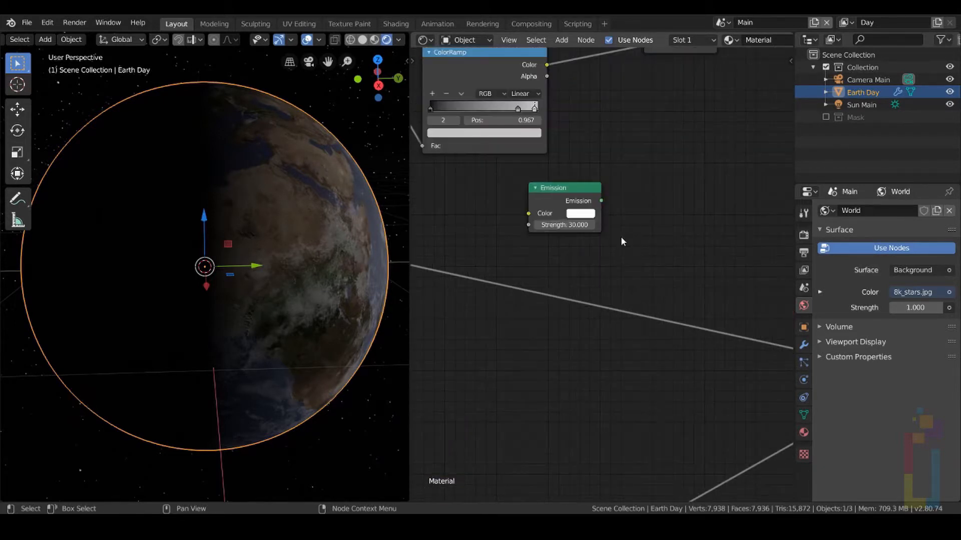
{"action": "middle_click_drag", "start_coordinate": [628, 230], "coordinate": [680, 396]}
{"action": "scroll", "coordinate": [688, 356], "scroll_direction": "down", "scroll_amount": 1}
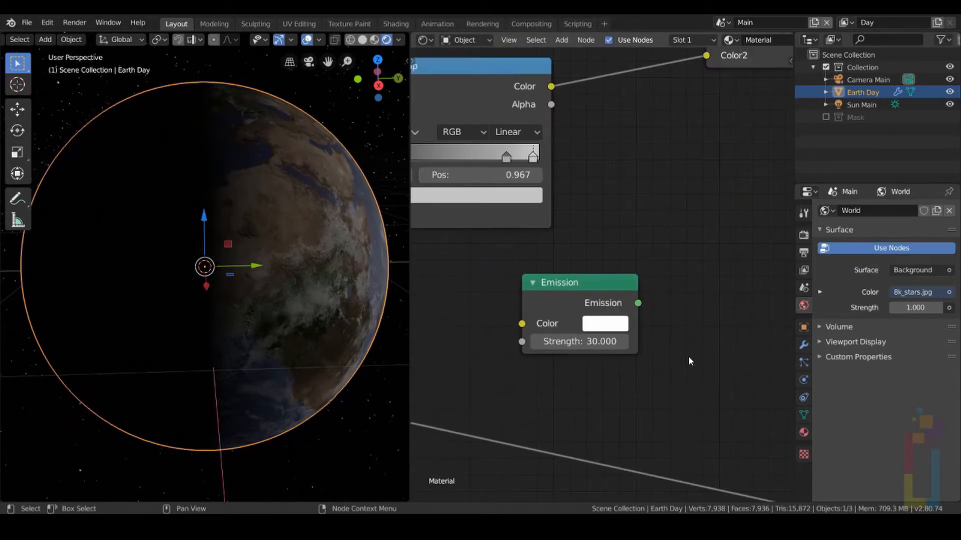
{"action": "left_click", "coordinate": [598, 326]}
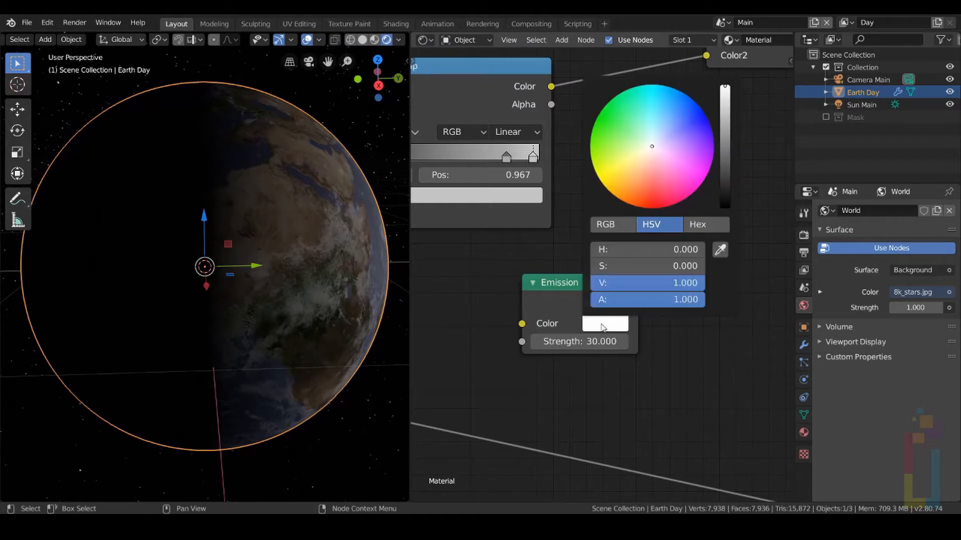
{"action": "left_click", "coordinate": [678, 249]}
{"action": "type", "text": ".5"}
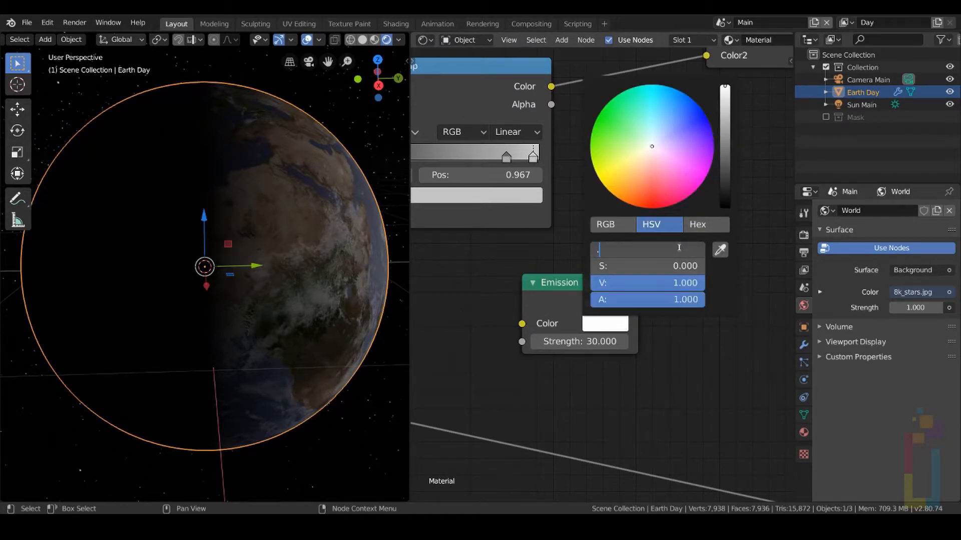
{"action": "type", "text": "6"}
{"action": "key", "text": "Tab"}
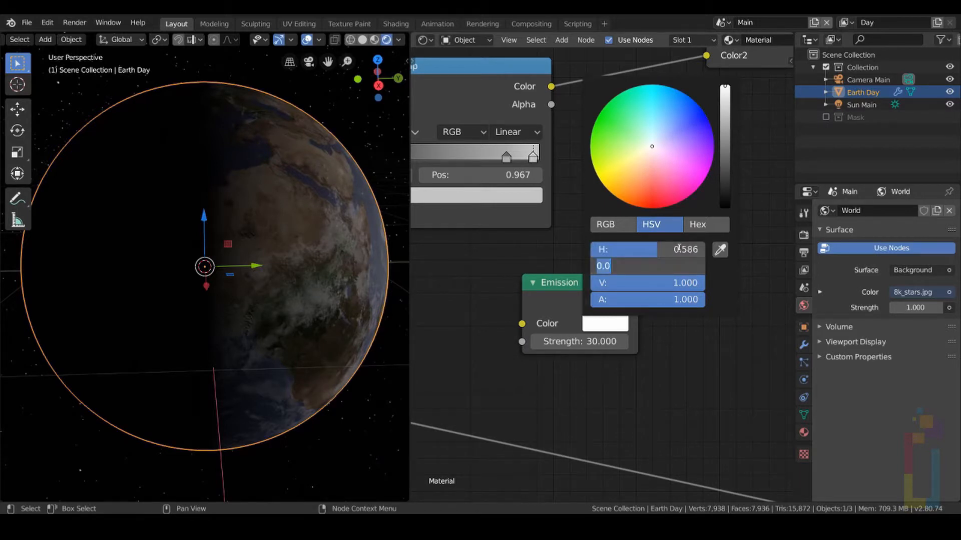
{"action": "type", "text": ".729"}
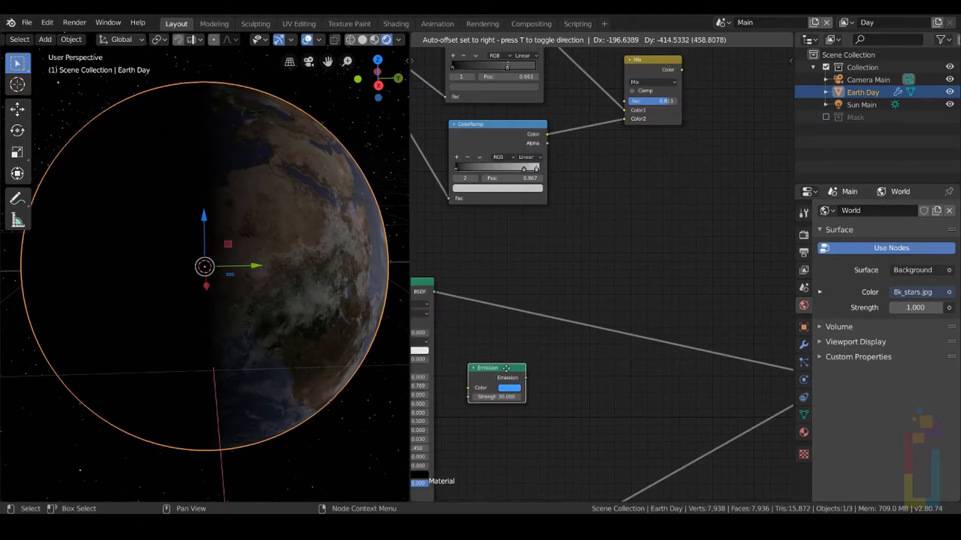
{"action": "left_click_drag", "start_coordinate": [502, 372], "coordinate": [522, 364]}
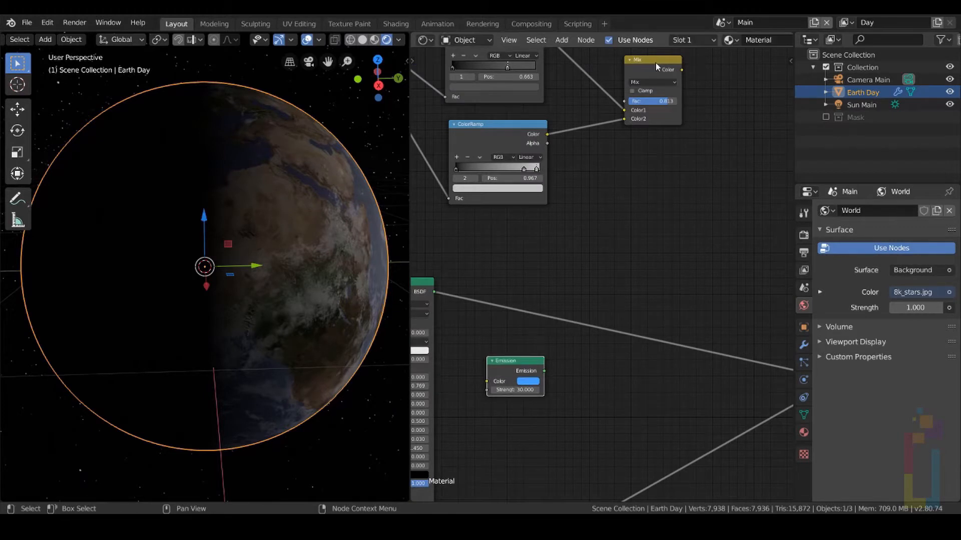
- Reposition the MixRGB and lower ColorRamp nodes, and insert a Mix Shader on the link between the Principled BSDF and Material Output
{"action": "left_click_drag", "start_coordinate": [656, 61], "coordinate": [621, 103]}
{"action": "mouse_move", "coordinate": [520, 125]}
{"action": "left_mouse_down"}
{"action": "mouse_move", "coordinate": [488, 117]}
{"action": "mouse_move", "coordinate": [514, 120]}
{"action": "left_mouse_up"}
{"action": "middle_click_drag", "start_coordinate": [623, 304], "coordinate": [614, 222]}
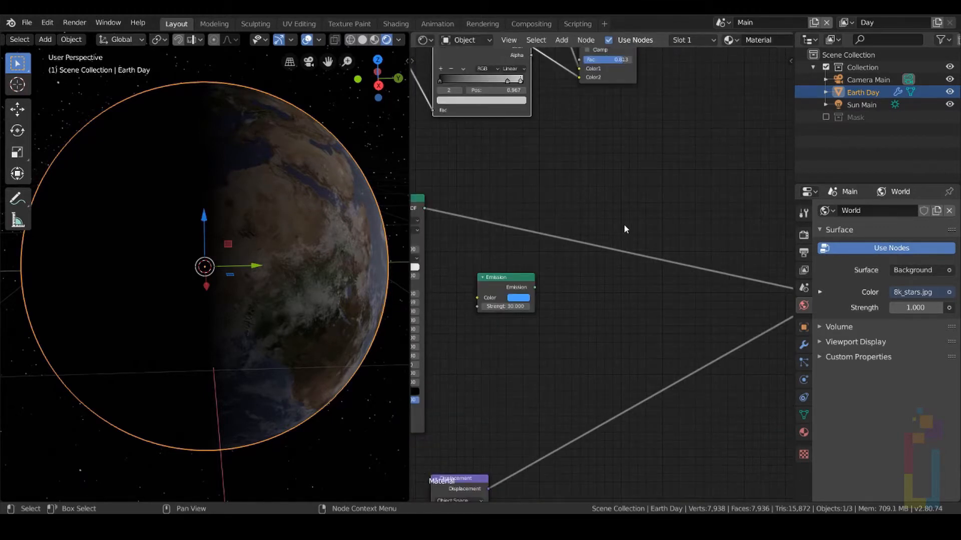
{"action": "key", "text": "shift+a"}
{"action": "key", "text": "s"}
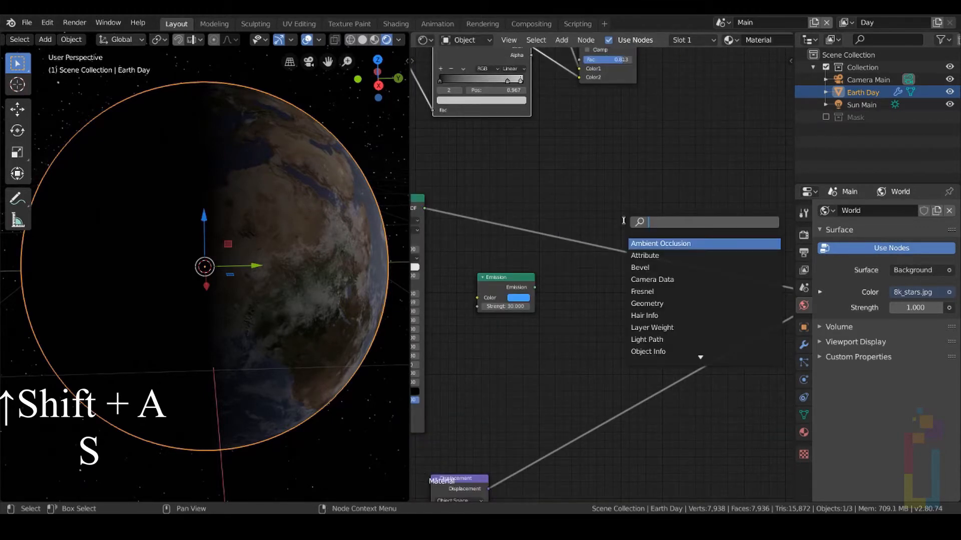
{"action": "type", "text": "mix"}
{"action": "key", "text": "Return"}
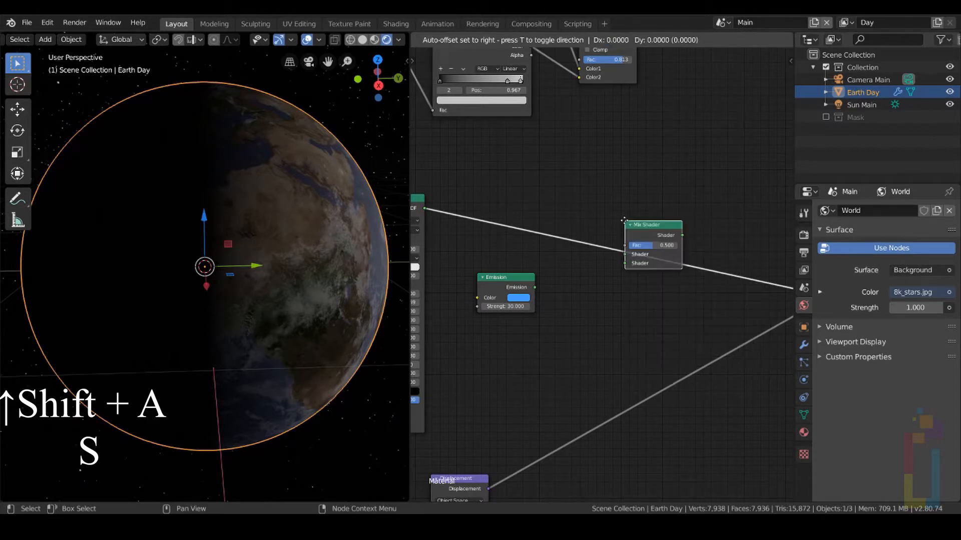
{"action": "left_click", "coordinate": [586, 211]}
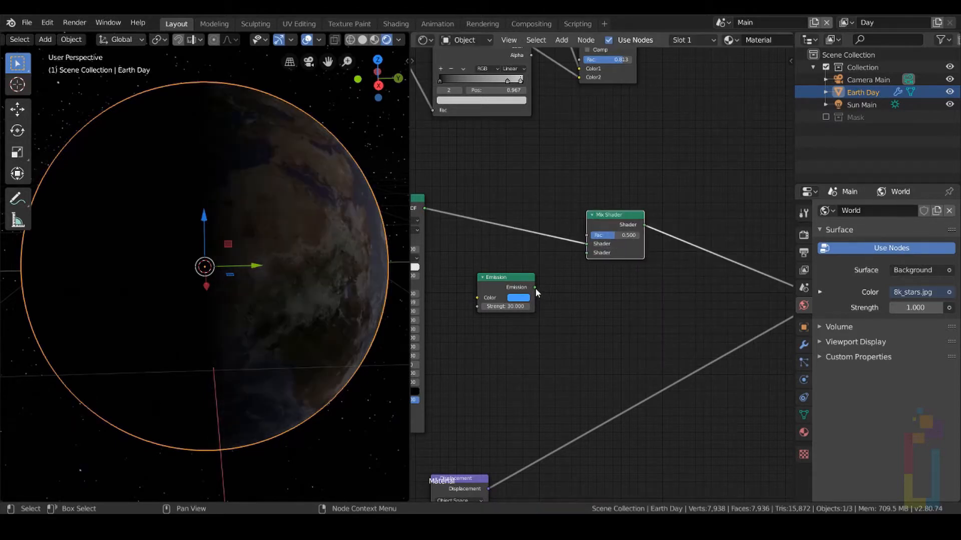
- Link the Emission output to the Mix Shader's second Shader input and the ColorRamps' Mix Color to its Fac
{"action": "left_click_drag", "start_coordinate": [534, 286], "coordinate": [587, 253]}
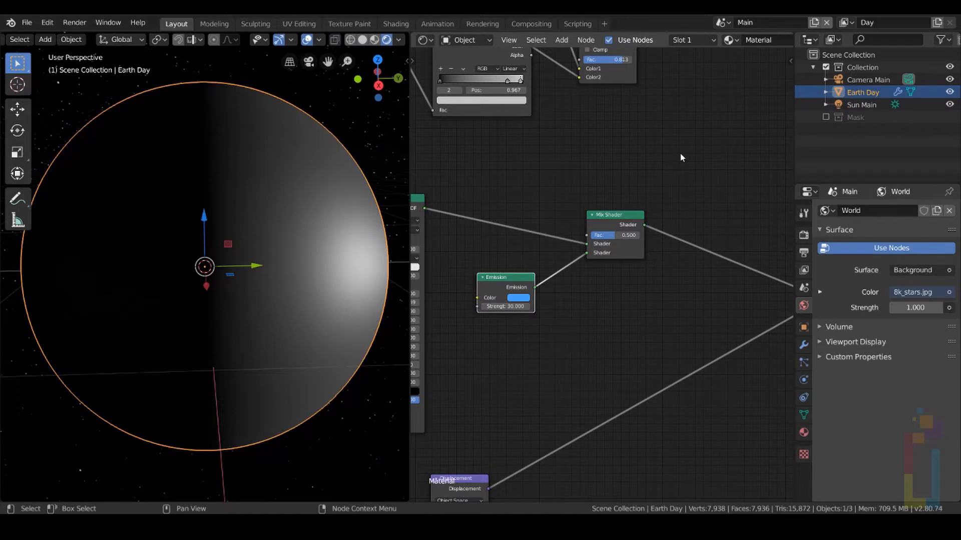
{"action": "middle_click_drag", "start_coordinate": [680, 153], "coordinate": [672, 210]}
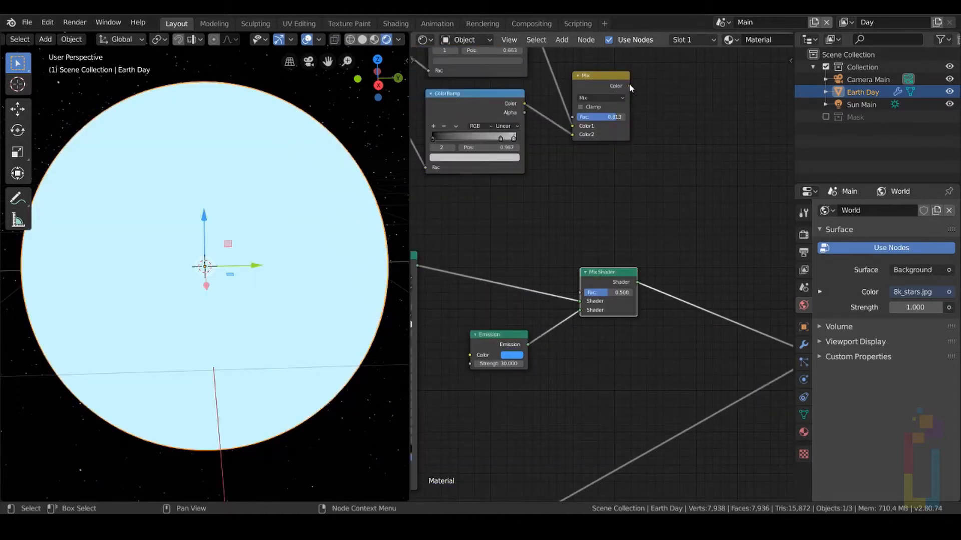
{"action": "left_click_drag", "start_coordinate": [629, 86], "coordinate": [579, 294]}
- Change the Strength of the upper Normal Map node that feeds the Fresnel nodes' Mix, and check the atmosphere rim
{"action": "middle_click_drag", "start_coordinate": [472, 213], "coordinate": [575, 260]}
{"action": "scroll", "coordinate": [571, 200], "scroll_direction": "down", "scroll_amount": 1}
{"action": "left_click", "coordinate": [549, 212]}
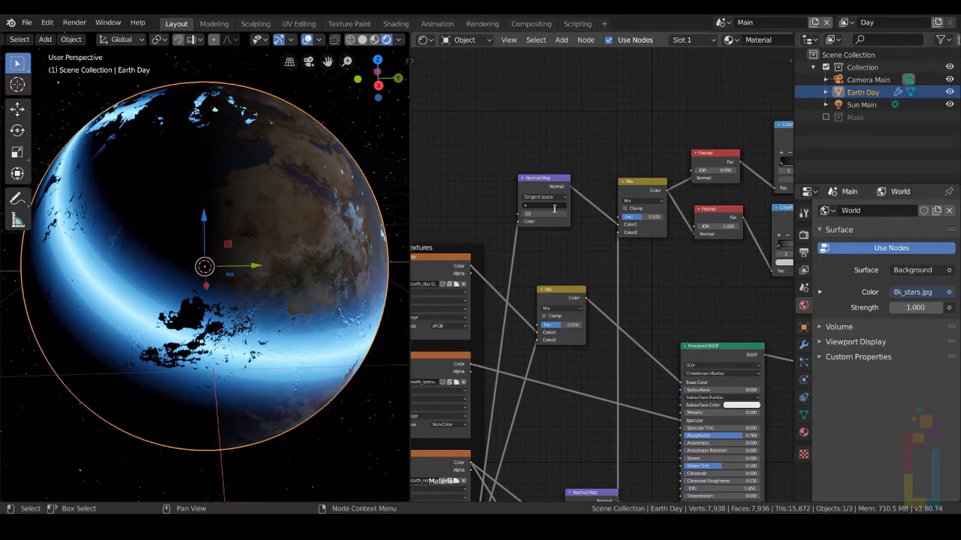
{"action": "type", "text": "100"}
{"action": "key", "text": "Return"}
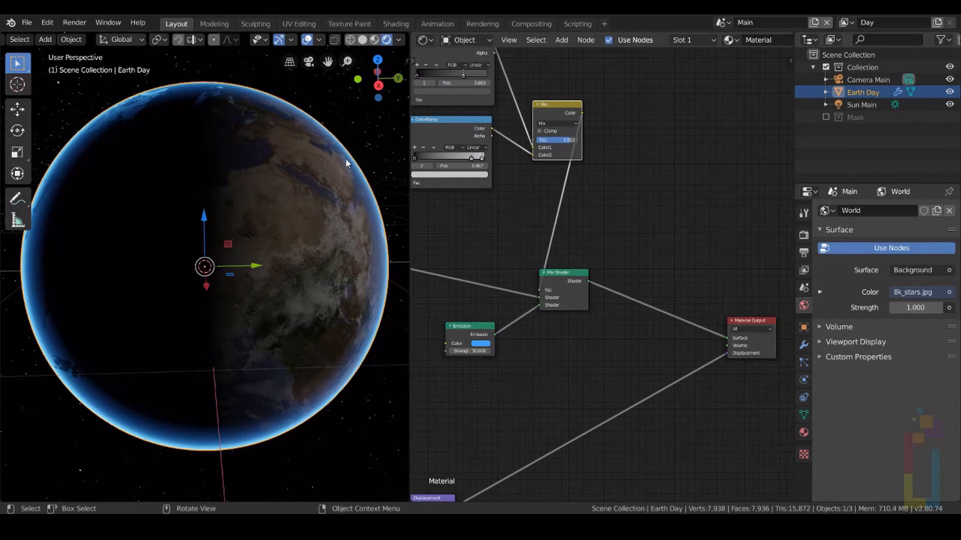
{"action": "mouse_move", "coordinate": [345, 158]}
{"action": "middle_mouse_down"}
{"action": "mouse_move", "coordinate": [357, 163]}
{"action": "mouse_move", "coordinate": [284, 176]}
{"action": "mouse_move", "coordinate": [300, 177]}
{"action": "mouse_move", "coordinate": [218, 148]}
{"action": "mouse_move", "coordinate": [196, 155]}
{"action": "mouse_move", "coordinate": [326, 157]}
{"action": "mouse_move", "coordinate": [371, 145]}
{"action": "mouse_move", "coordinate": [396, 125]}
{"action": "middle_mouse_up"}
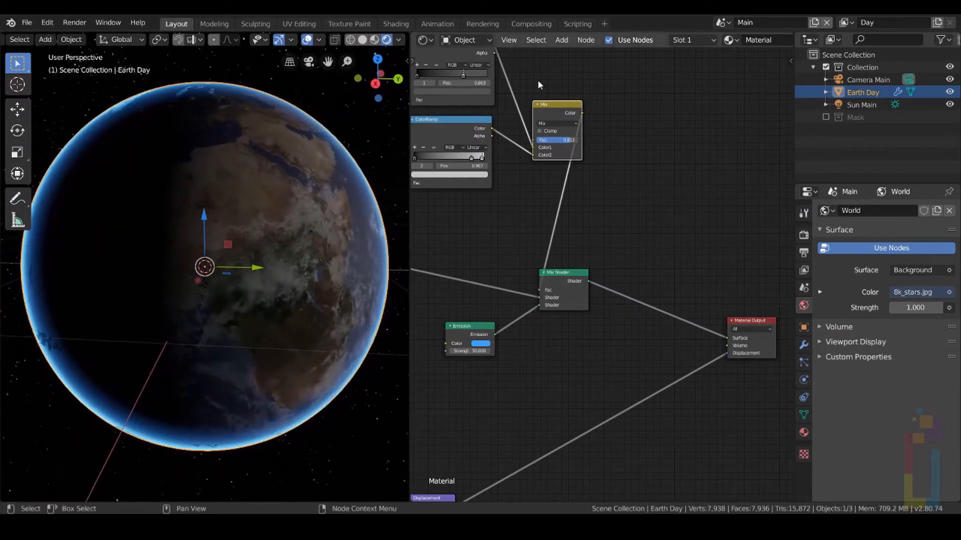
{"action": "scroll", "coordinate": [652, 133], "scroll_direction": "down", "scroll_amount": 3}
{"action": "scroll", "coordinate": [653, 132], "scroll_direction": "down", "scroll_amount": 2}
{"action": "middle_click_drag", "start_coordinate": [653, 132], "coordinate": [695, 100]}
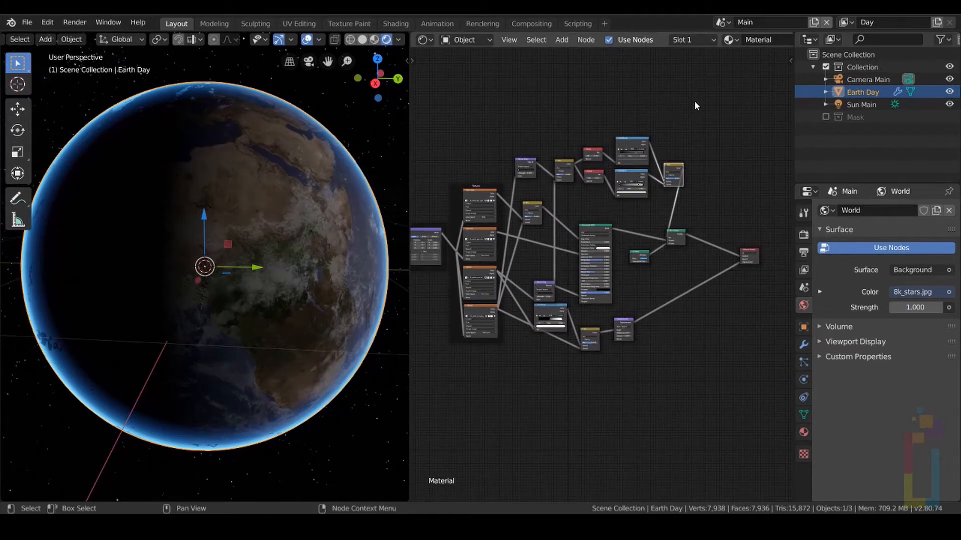
- Add a new view layer named Night to the Main scene and exclude the Mask collection from it
{"action": "left_click", "coordinate": [937, 23]}
{"action": "left_click", "coordinate": [885, 22]}
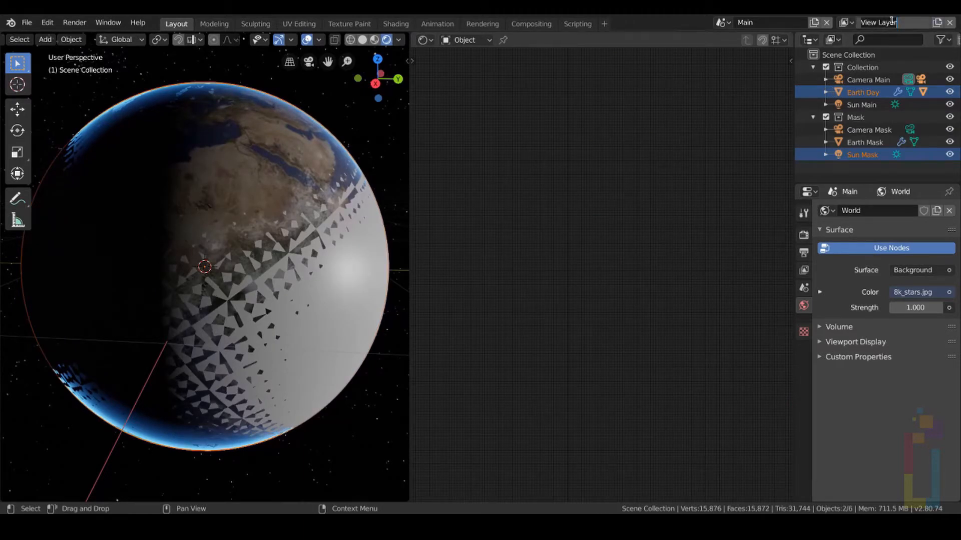
{"action": "type", "text": "Night"}
{"action": "key", "text": "Return"}
{"action": "left_click", "coordinate": [826, 117]}
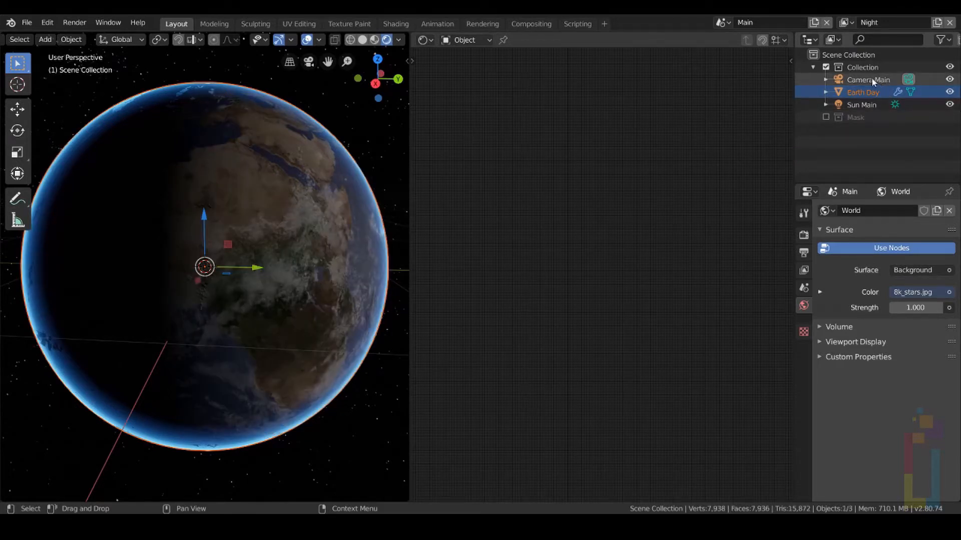
- Create a new collection in the scene and name it Night
{"action": "left_click", "coordinate": [857, 131]}
{"action": "right_click", "coordinate": [857, 130]}
{"action": "left_click", "coordinate": [857, 130]}
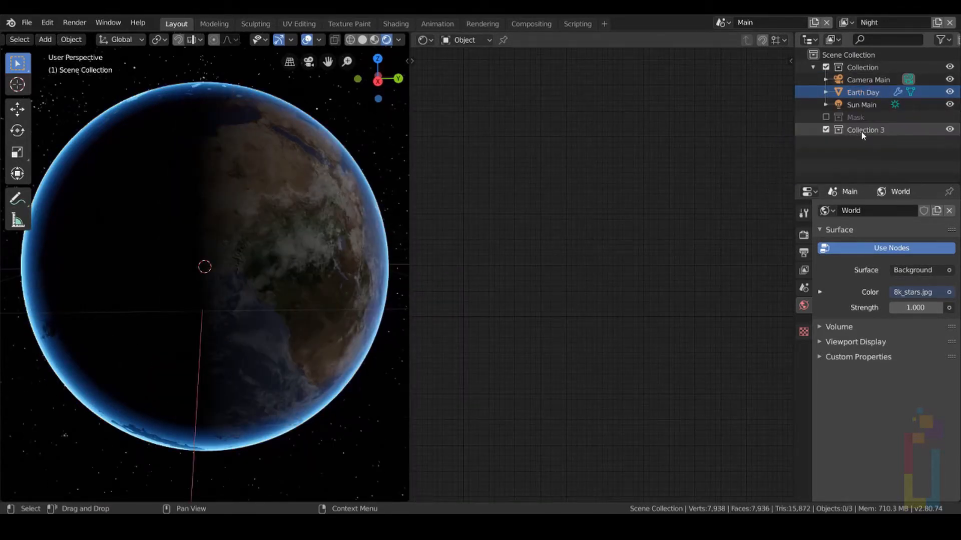
{"action": "double_click", "coordinate": [861, 131]}
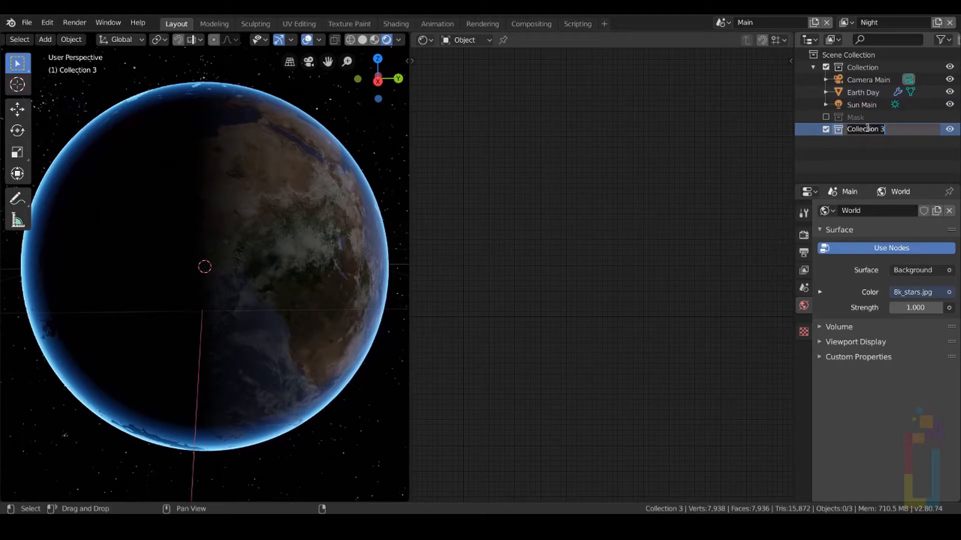
{"action": "type", "text": "night"}
- Duplicate the Earth Day object in place and rename the copy Earth Night
{"action": "left_click", "coordinate": [852, 96]}
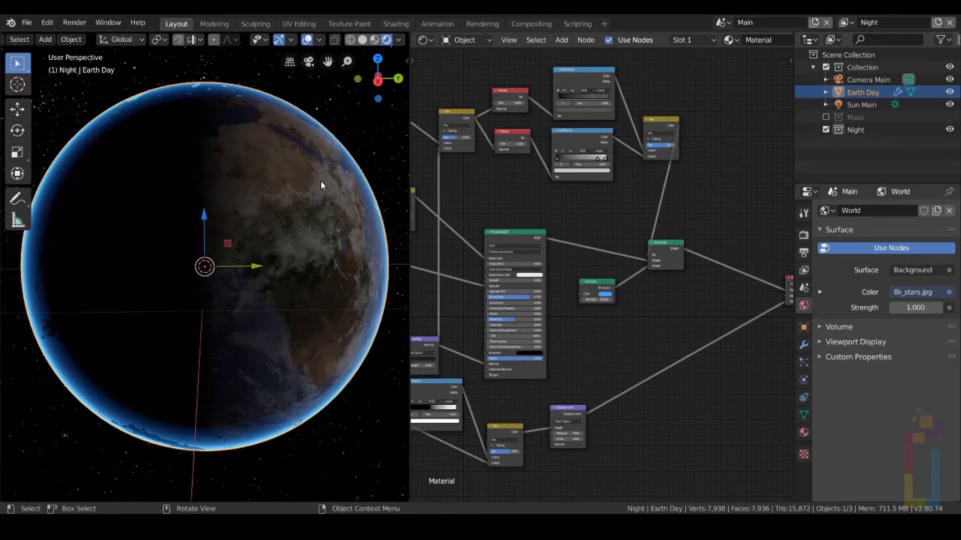
{"action": "key", "text": "shift+d"}
{"action": "double_click", "coordinate": [872, 104]}
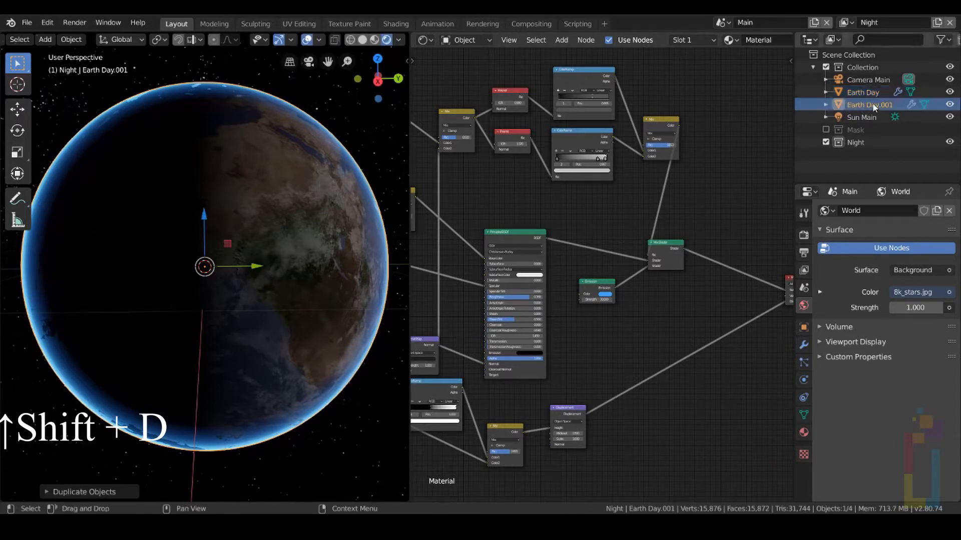
{"action": "key", "text": "End"}
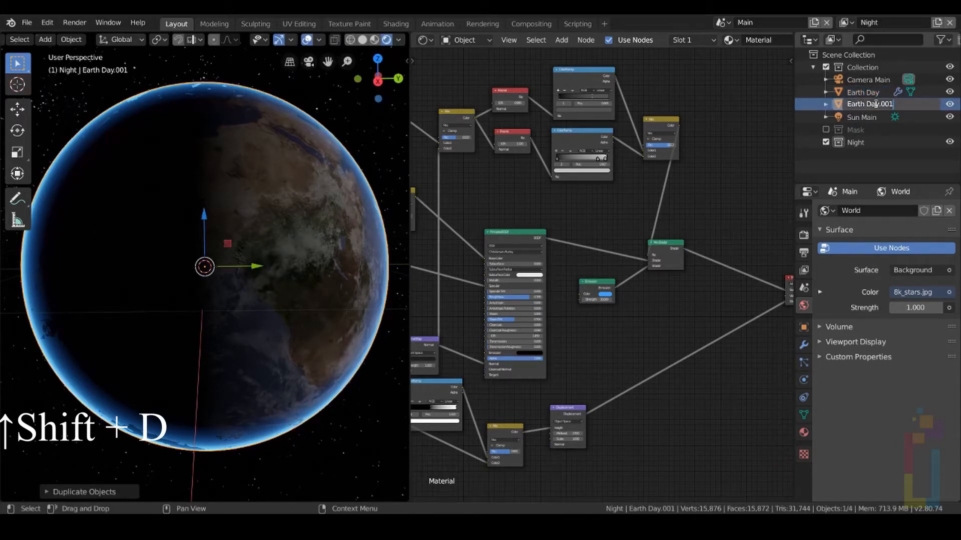
{"action": "key", "text": "BackSpace"}
{"action": "key", "text": "BackSpace"}
{"action": "key", "text": "BackSpace"}
{"action": "key", "text": "BackSpace"}
{"action": "key", "text": "BackSpace"}
{"action": "key", "text": "BackSpace"}
{"action": "key", "text": "BackSpace"}
{"action": "type", "text": "Night"}
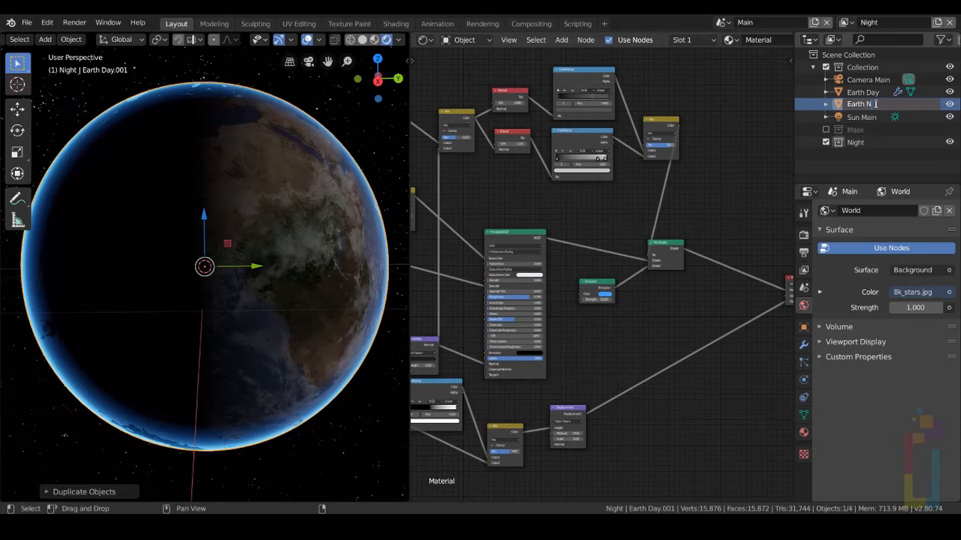
{"action": "key", "text": "Return"}
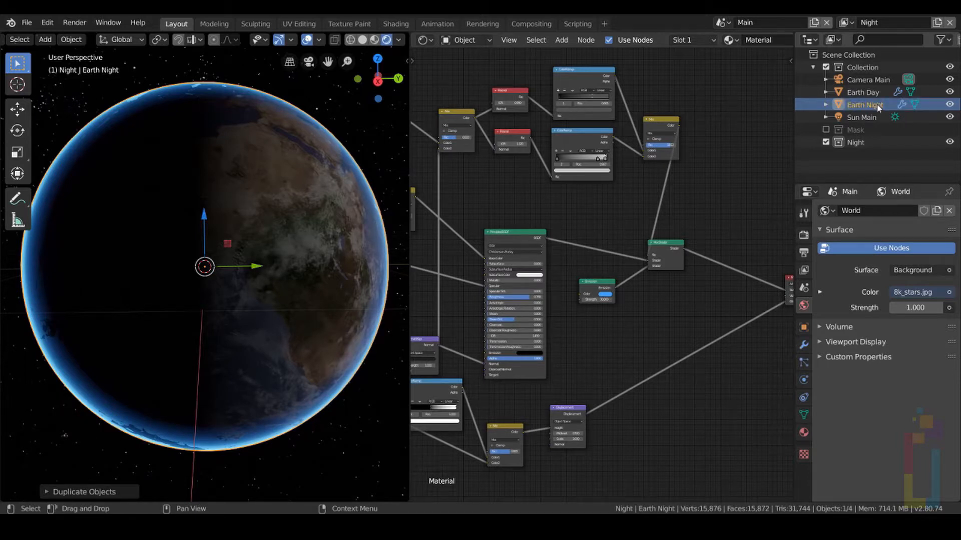
- Move Earth Night into the Night collection and exclude the original Collection from the Night view layer
{"action": "left_click_drag", "start_coordinate": [876, 103], "coordinate": [853, 144]}
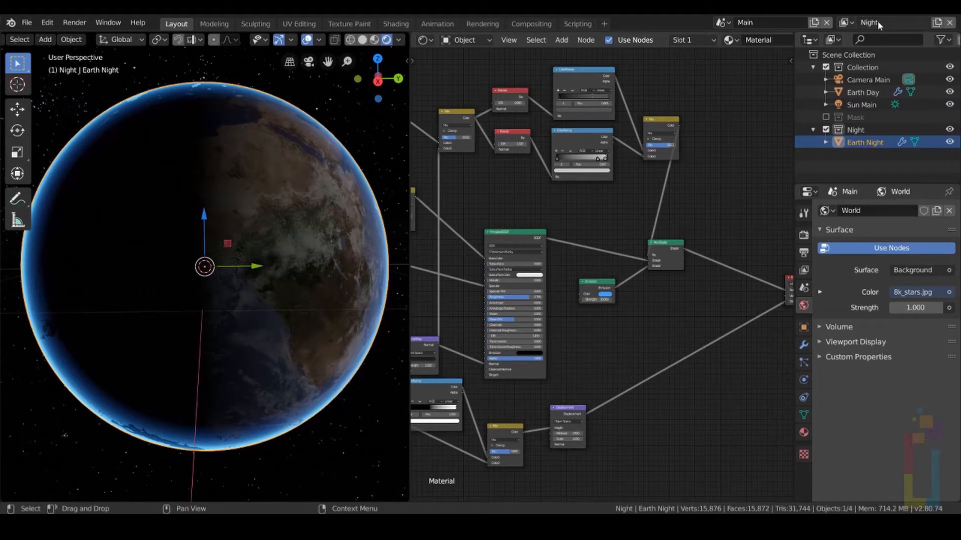
{"action": "left_click", "coordinate": [825, 68]}
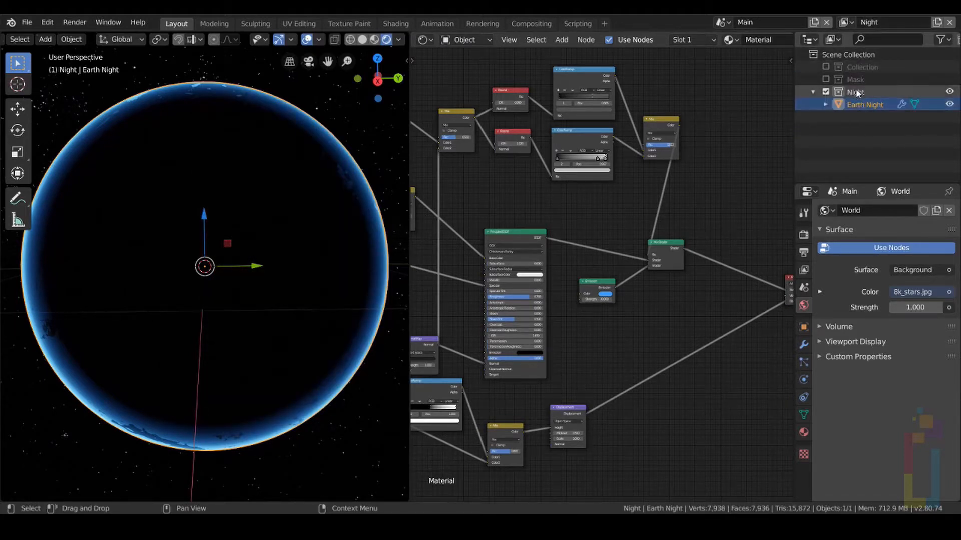
- Make Earth Night's material a single-user copy and rename it Night
{"action": "key", "text": "Home"}
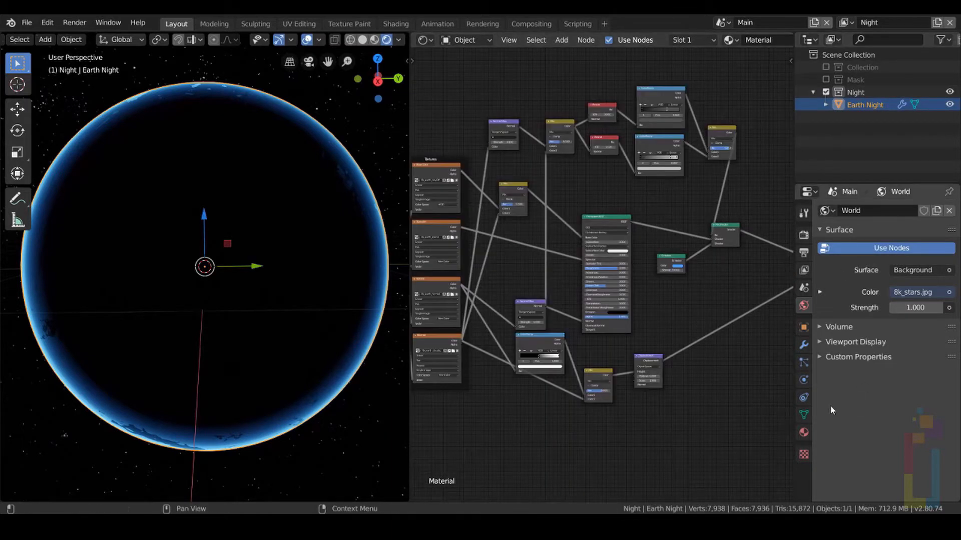
{"action": "left_click", "coordinate": [805, 432]}
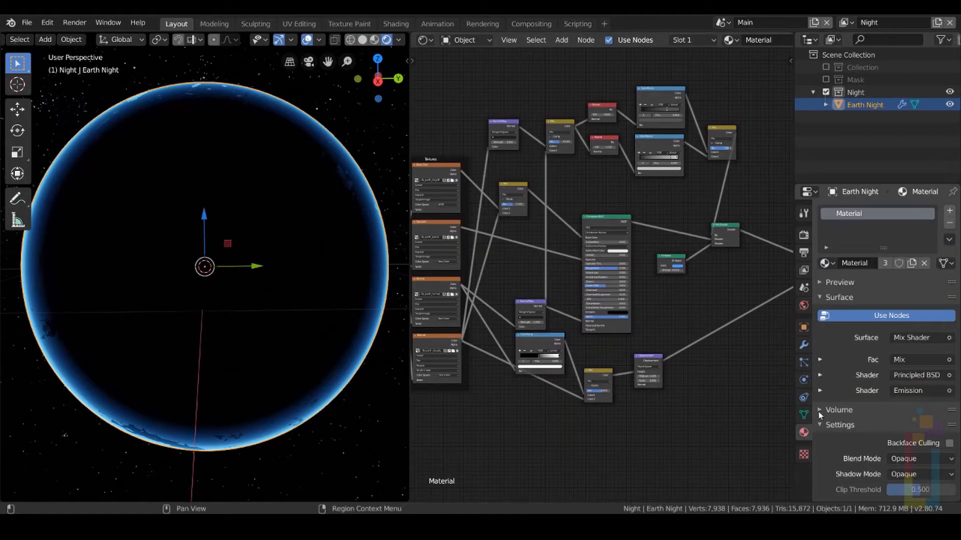
{"action": "left_click", "coordinate": [884, 264]}
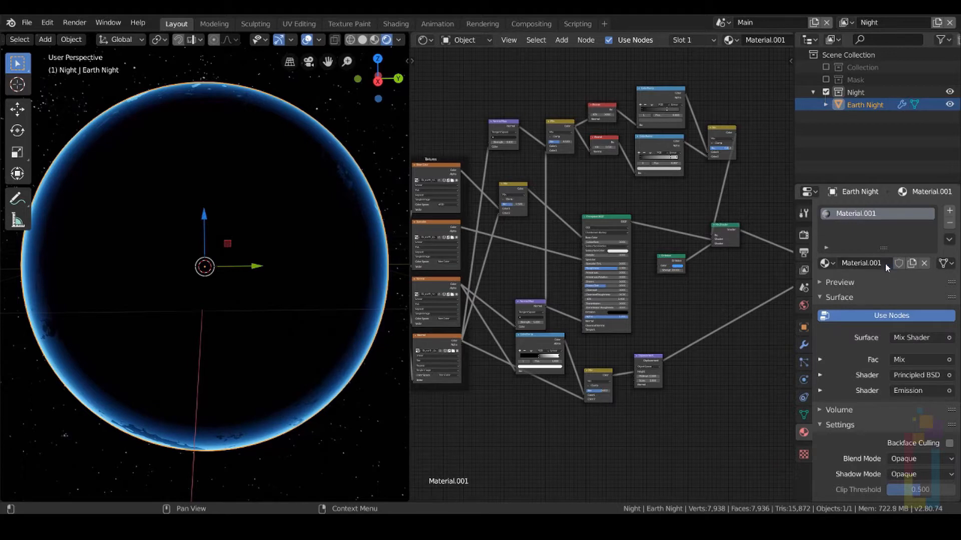
{"action": "double_click", "coordinate": [863, 214]}
{"action": "type", "text": "Night"}
{"action": "key", "text": "Return"}
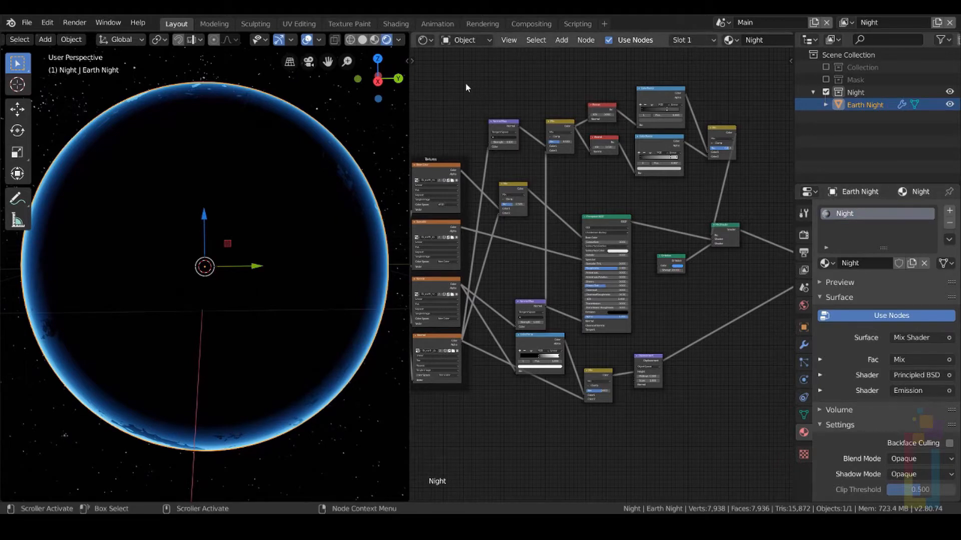
- Delete the Fresnel, ColorRamp, Normal Map and Mix nodes of the atmosphere branch, and move the Emission node above the Principled BSDF
{"action": "left_click_drag", "start_coordinate": [464, 82], "coordinate": [763, 174]}
{"action": "key", "text": "x"}
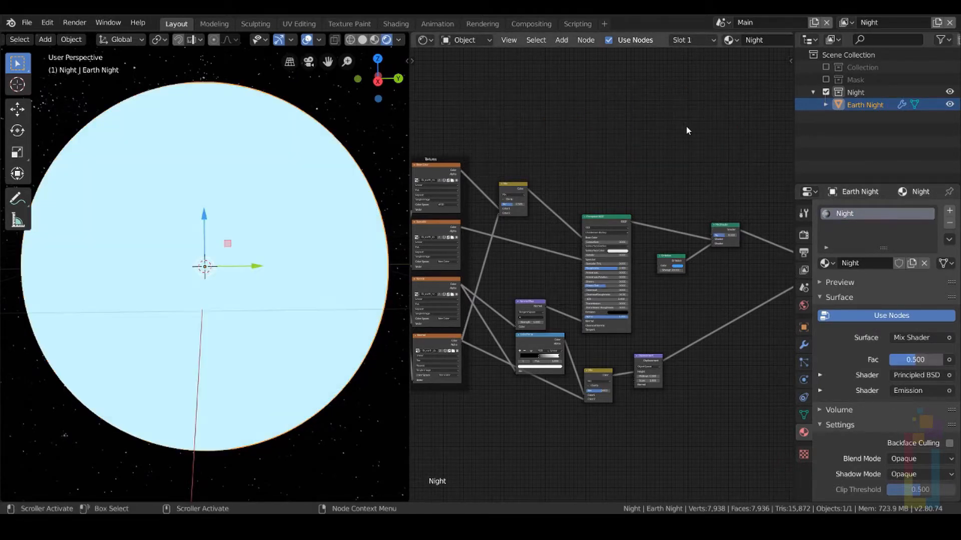
{"action": "left_click_drag", "start_coordinate": [675, 263], "coordinate": [596, 189]}
- Replace the Base Color texture's day image with the 8k_earth_night image in the Night material
{"action": "scroll", "coordinate": [560, 167], "scroll_direction": "up", "scroll_amount": 4}
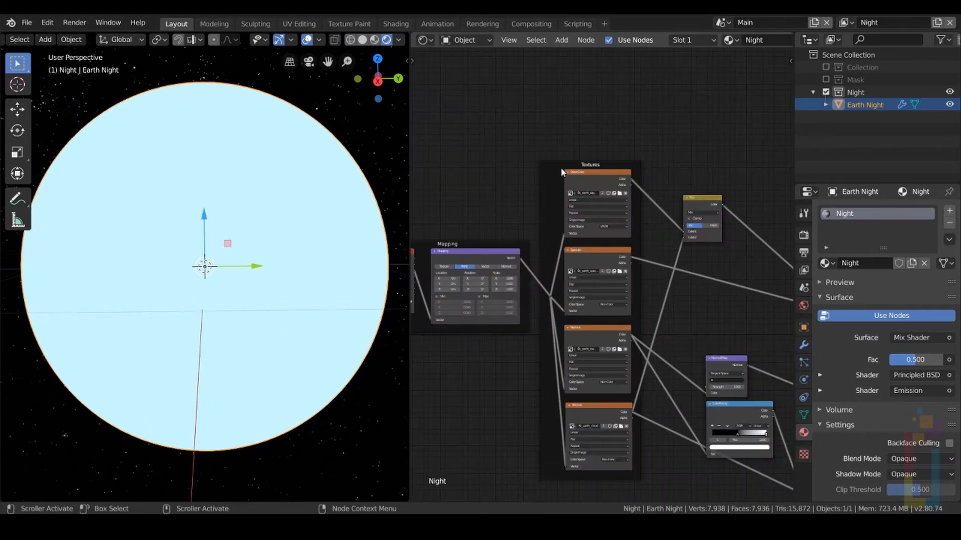
{"action": "scroll", "coordinate": [687, 91], "scroll_direction": "up", "scroll_amount": 1}
{"action": "middle_click_drag", "start_coordinate": [695, 95], "coordinate": [675, 191]}
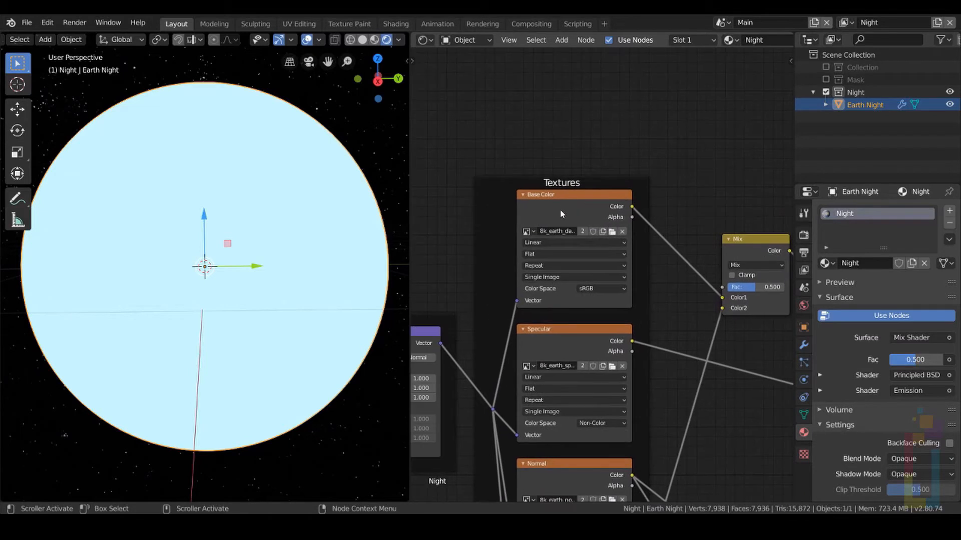
{"action": "left_click", "coordinate": [564, 202]}
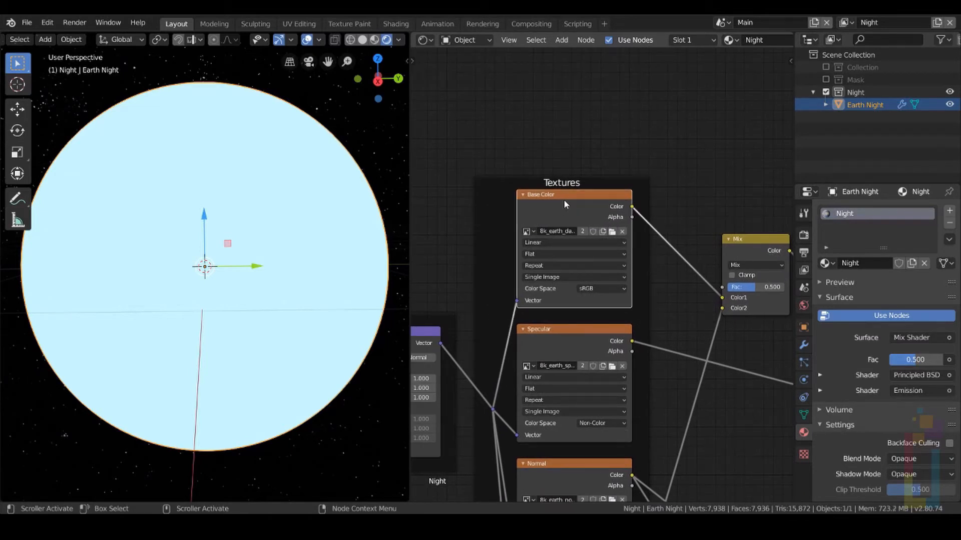
{"action": "left_click", "coordinate": [582, 231]}
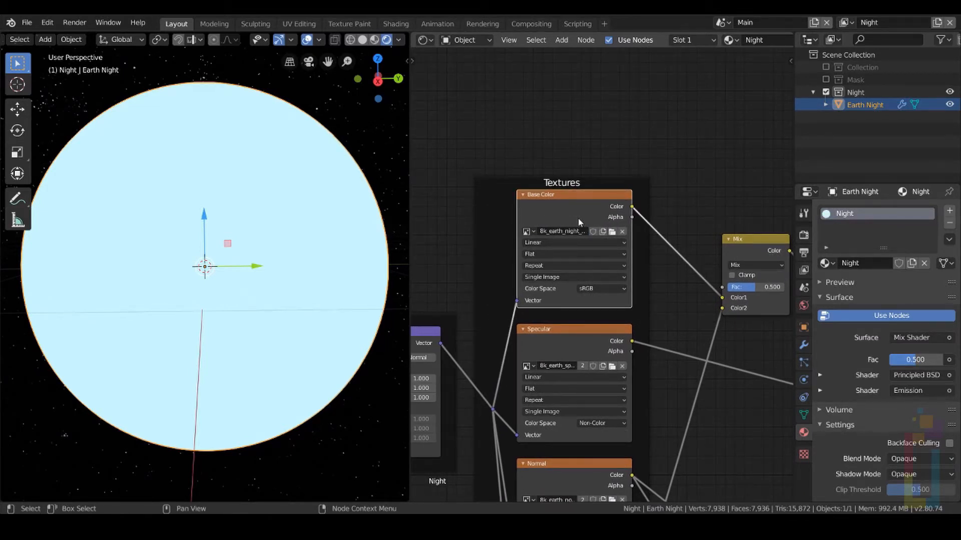
- Link the Base Color texture's Color to the Emission Color and set the Emission Strength to 2.9
{"action": "middle_click_drag", "start_coordinate": [646, 241], "coordinate": [453, 175]}
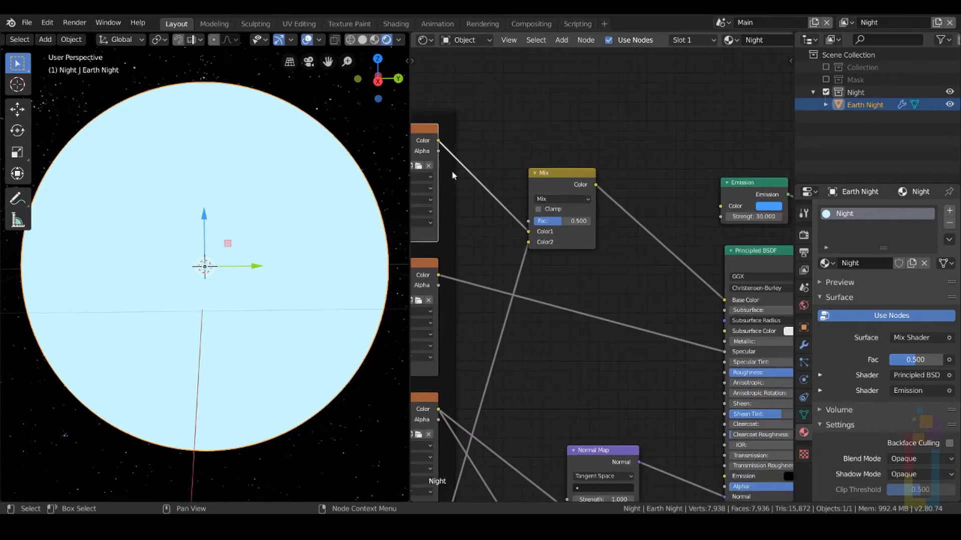
{"action": "left_click_drag", "start_coordinate": [438, 143], "coordinate": [721, 206]}
{"action": "left_click", "coordinate": [753, 216]}
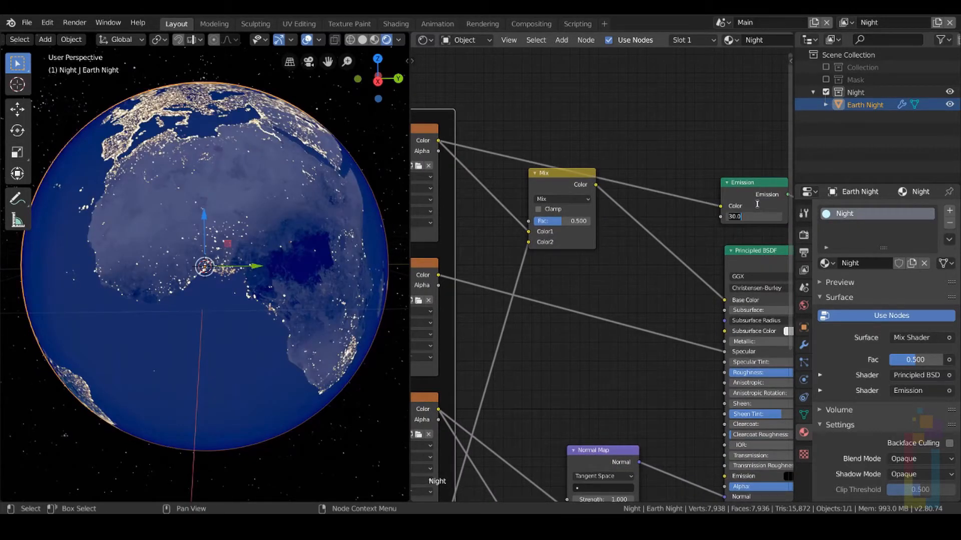
{"action": "type", "text": "2.9"}
{"action": "key", "text": "Return"}
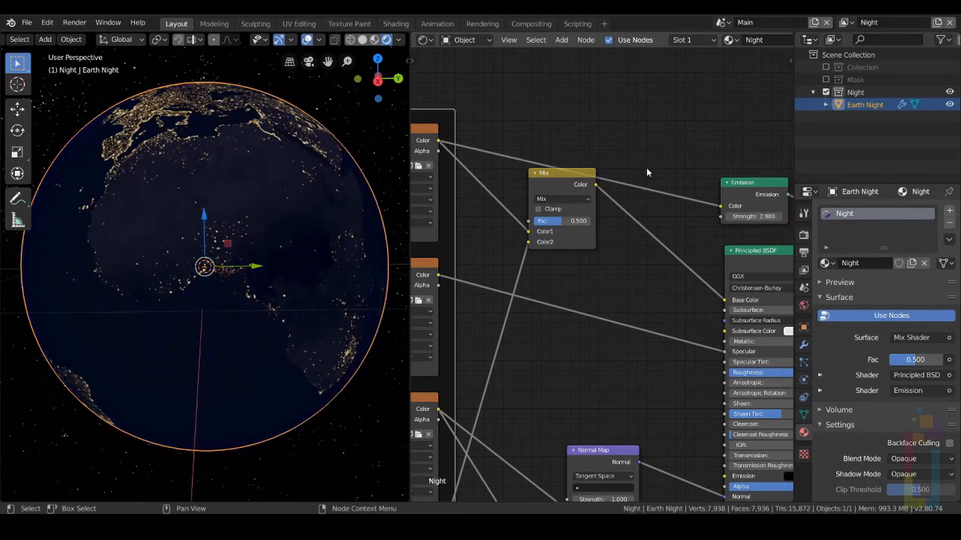
- Parent Earth Night to Earth Day, enabling Collection in the Night view layer for the assignment and excluding it again
{"action": "scroll", "coordinate": [645, 178], "scroll_direction": "down", "scroll_amount": 3}
{"action": "middle_click_drag", "start_coordinate": [696, 177], "coordinate": [550, 144]}
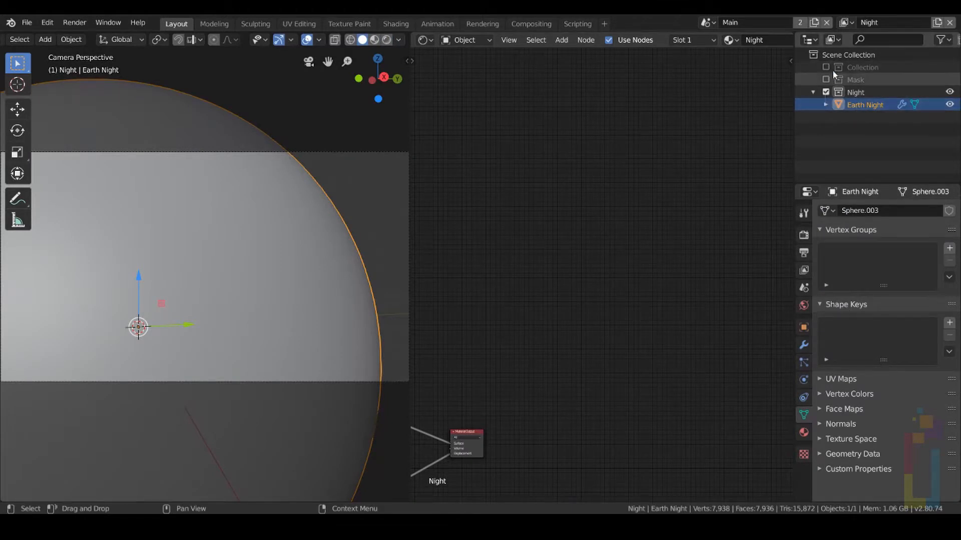
{"action": "left_click", "coordinate": [825, 67]}
{"action": "left_click", "coordinate": [851, 93]}
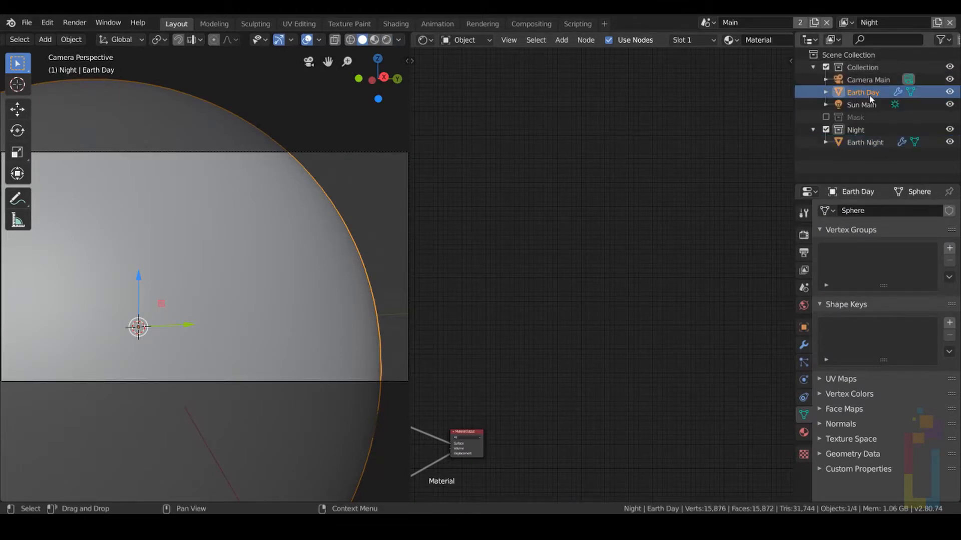
{"action": "left_click", "coordinate": [865, 141]}
{"action": "left_click", "coordinate": [803, 328]}
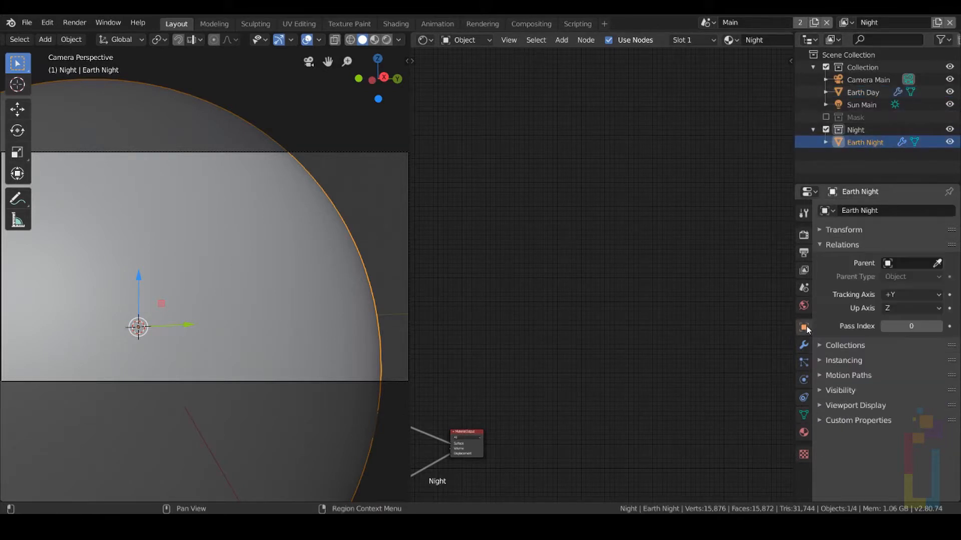
{"action": "left_click", "coordinate": [889, 264]}
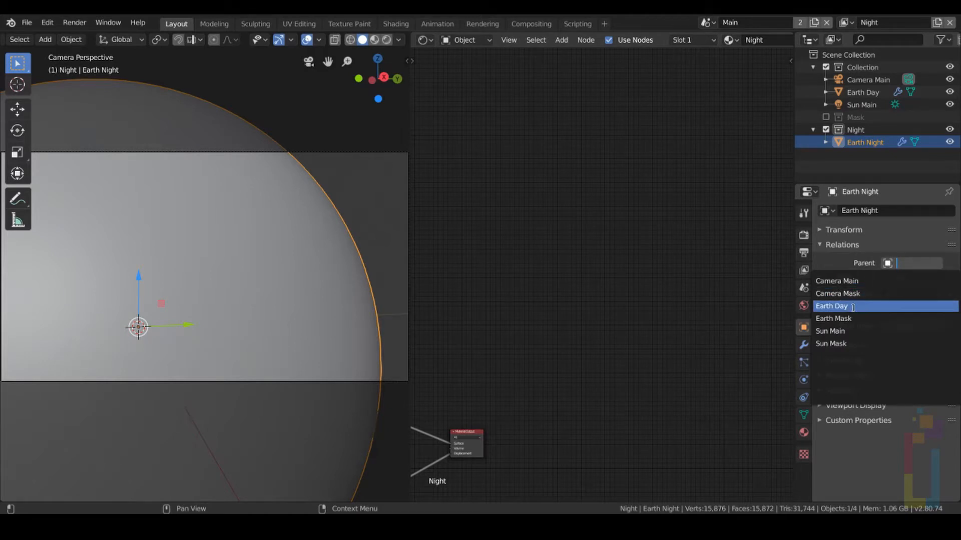
{"action": "left_click", "coordinate": [853, 306]}
{"action": "left_click", "coordinate": [821, 244]}
{"action": "left_click", "coordinate": [826, 67]}
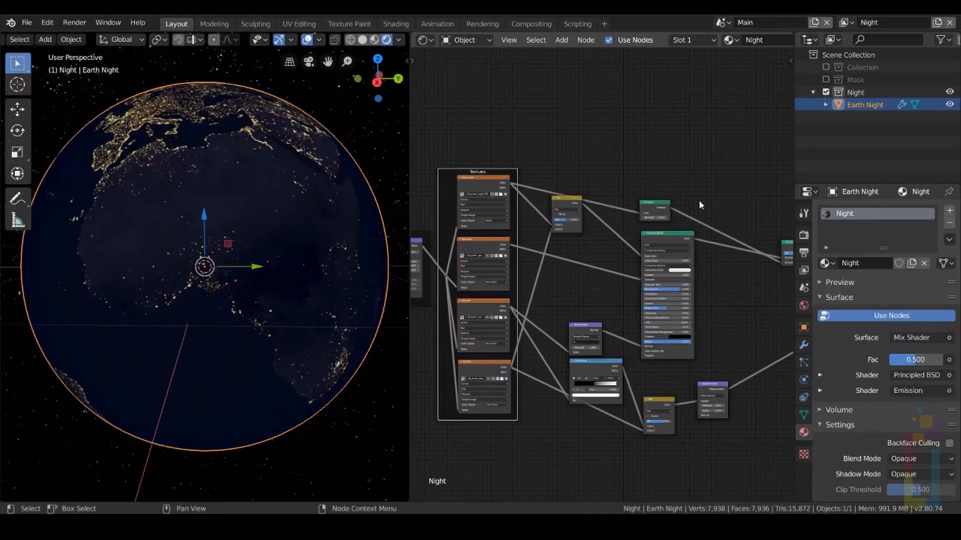
- Switch to the Mask scene and assign the existing day material named Material to Earth Mask
{"action": "middle_click_drag", "start_coordinate": [699, 200], "coordinate": [614, 174]}
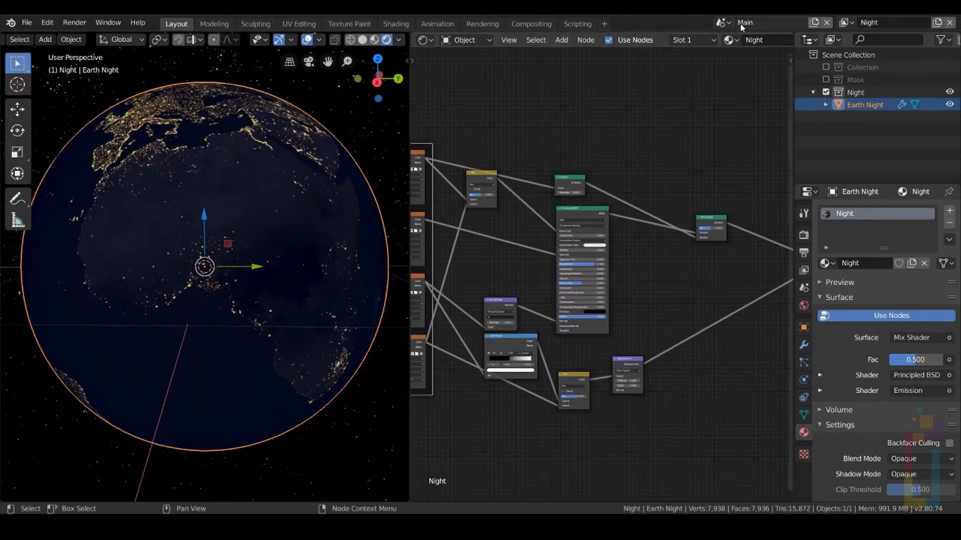
{"action": "left_click", "coordinate": [721, 23]}
{"action": "left_click", "coordinate": [724, 54]}
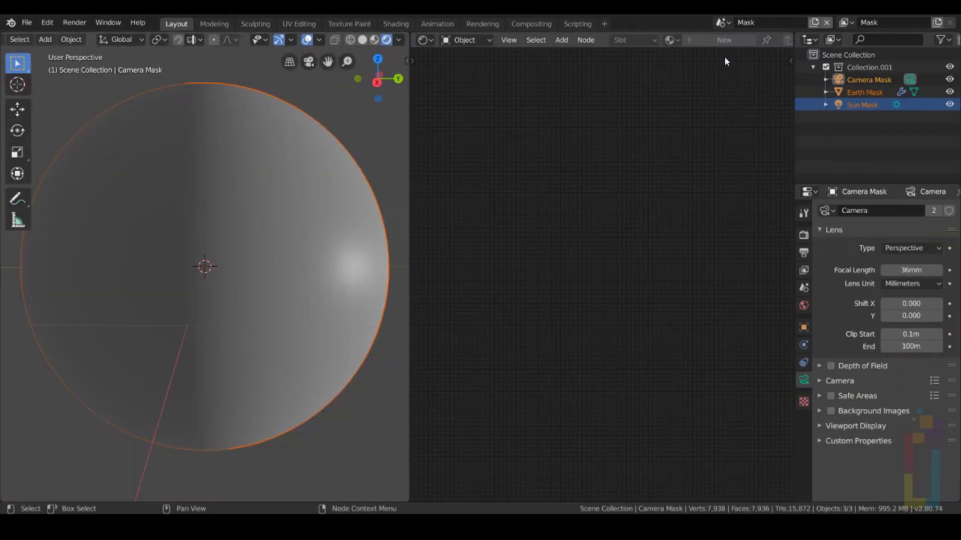
{"action": "left_click", "coordinate": [849, 91]}
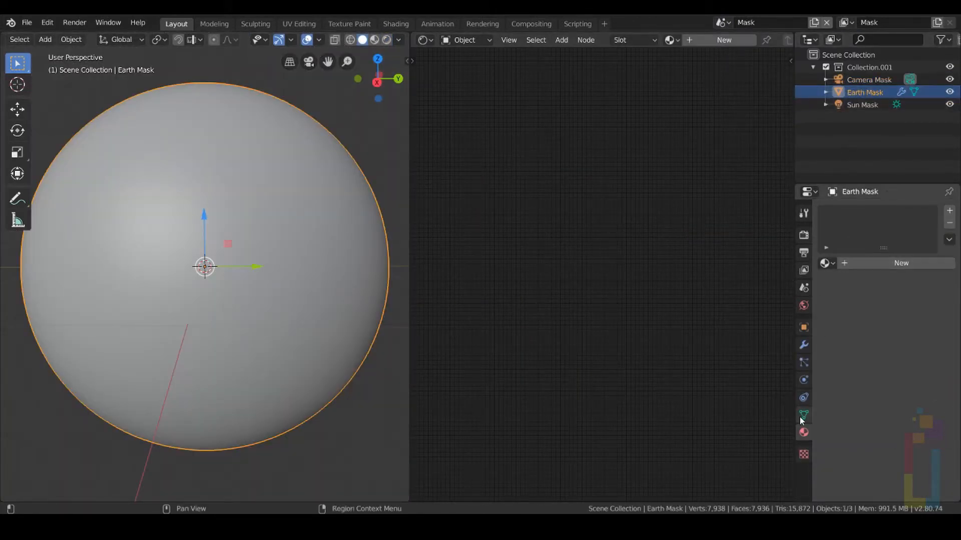
{"action": "left_click", "coordinate": [827, 264]}
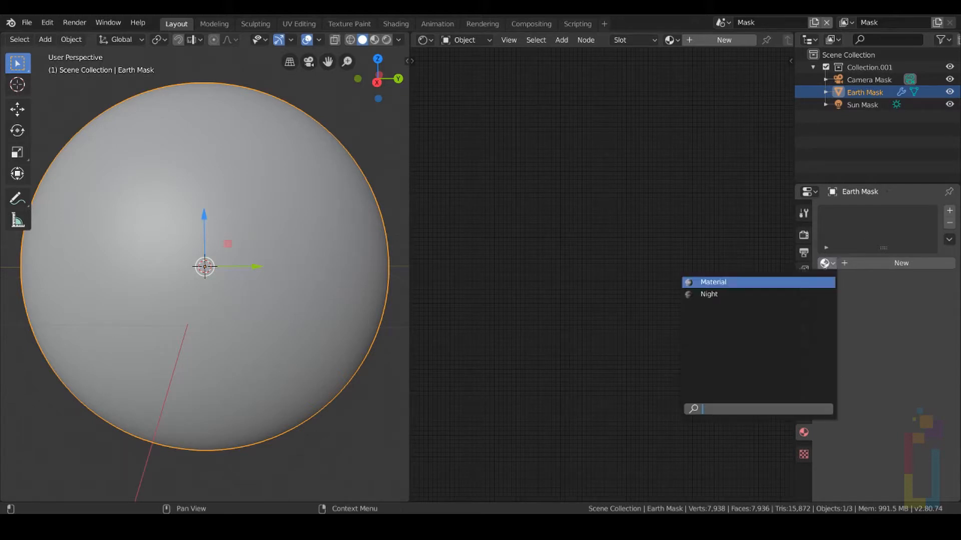
{"action": "left_click", "coordinate": [724, 281]}
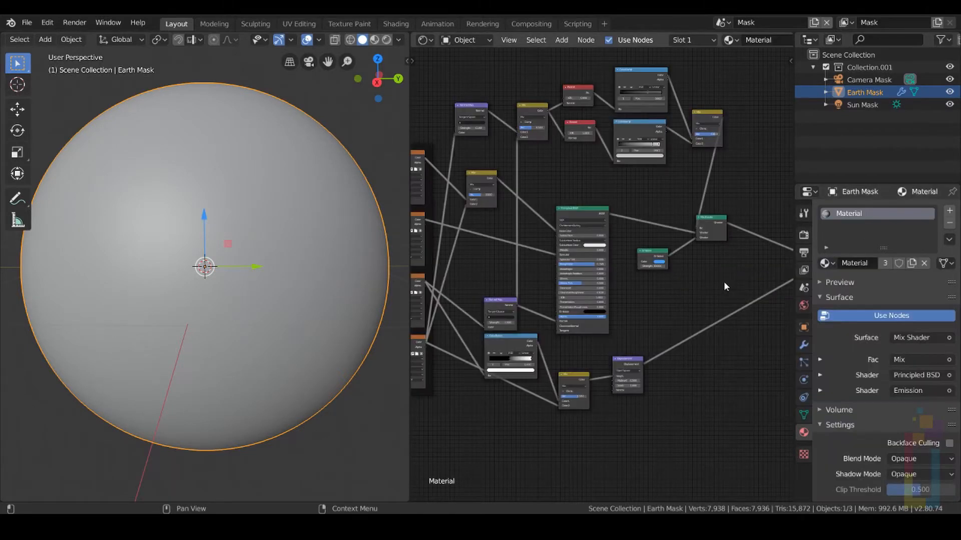
- Make Earth Mask's material a single-user copy and rename it Mask
{"action": "left_click", "coordinate": [884, 263]}
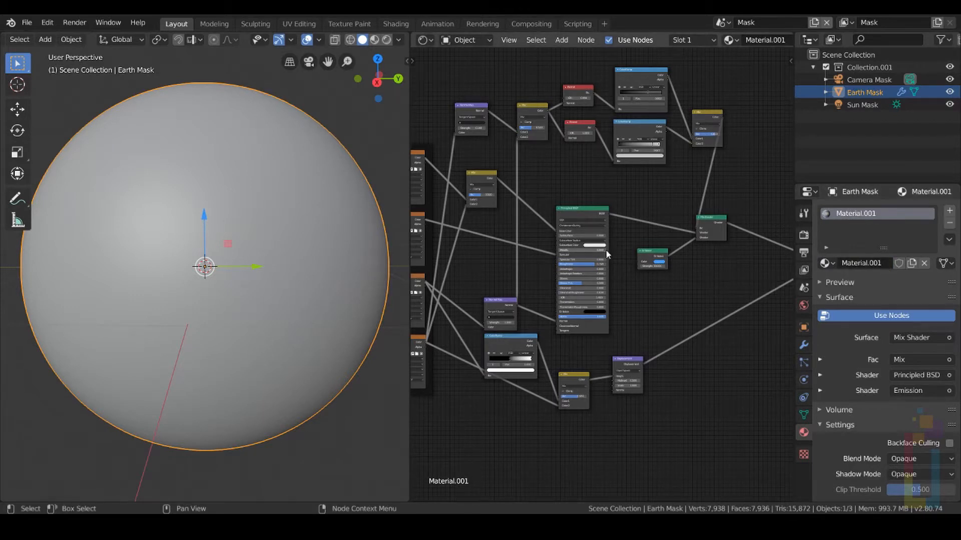
{"action": "scroll", "coordinate": [606, 249], "scroll_direction": "down", "scroll_amount": 1}
{"action": "double_click", "coordinate": [878, 214]}
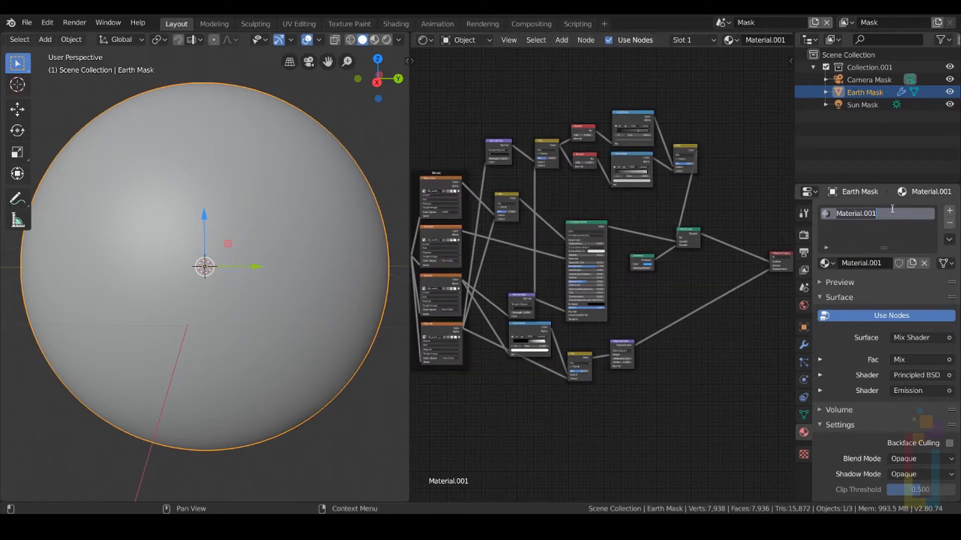
{"action": "type", "text": "Mask"}
{"action": "key", "text": "Return"}
- Delete the mapping and image texture nodes, the Textures frame, and the neighbouring color Mix, lower Normal Map and ColorRamp nodes from the Mask material
{"action": "scroll", "coordinate": [547, 124], "scroll_direction": "down", "scroll_amount": 1}
{"action": "middle_click_drag", "start_coordinate": [501, 148], "coordinate": [625, 91]}
{"action": "left_click_drag", "start_coordinate": [471, 144], "coordinate": [619, 321]}
{"action": "key", "text": "x"}
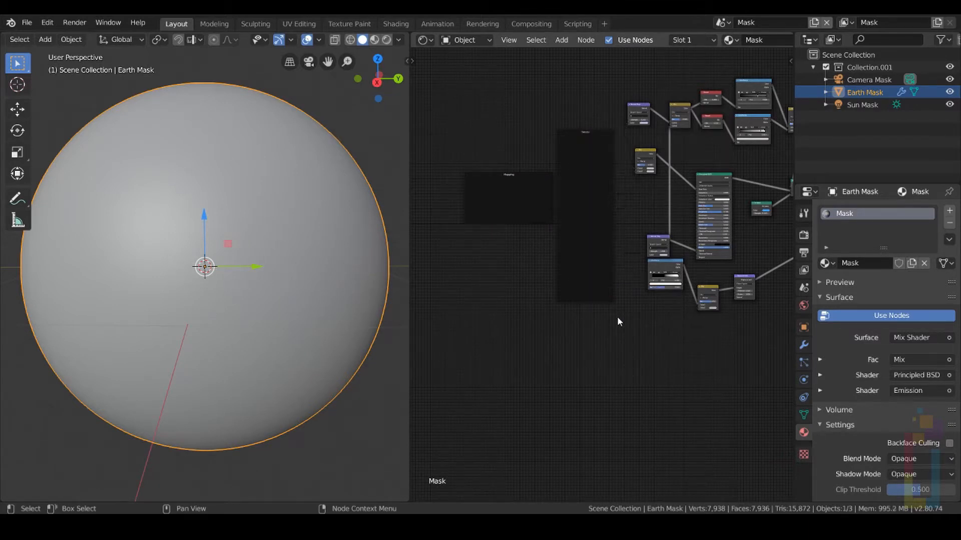
{"action": "left_click_drag", "start_coordinate": [594, 151], "coordinate": [683, 305]}
{"action": "key", "text": "x"}
- Delete the Displacement node and its Mix, plus the Normal Map and Mix nodes feeding the two Fresnel nodes
{"action": "middle_click_drag", "start_coordinate": [660, 181], "coordinate": [532, 181]}
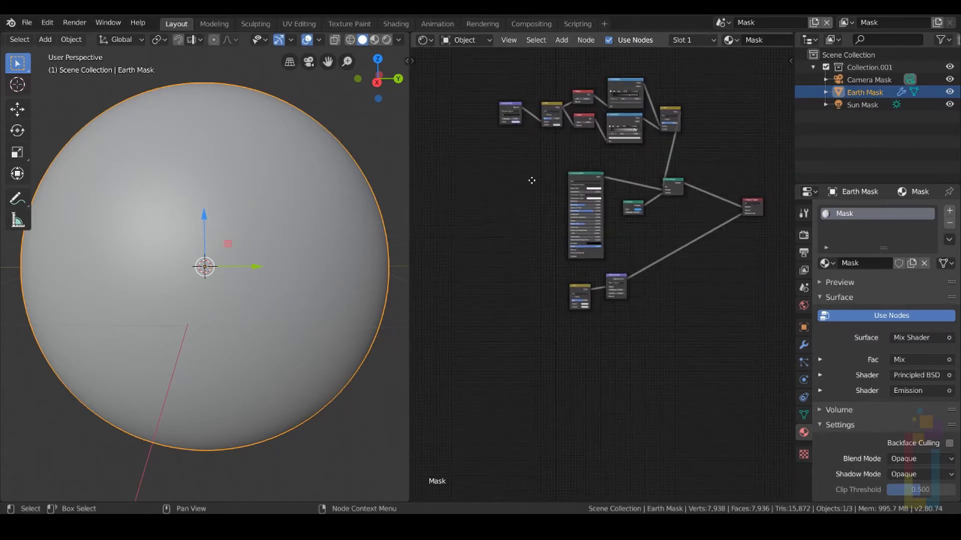
{"action": "left_click_drag", "start_coordinate": [542, 265], "coordinate": [638, 308]}
{"action": "key", "text": "x"}
{"action": "scroll", "coordinate": [480, 80], "scroll_direction": "up", "scroll_amount": 3}
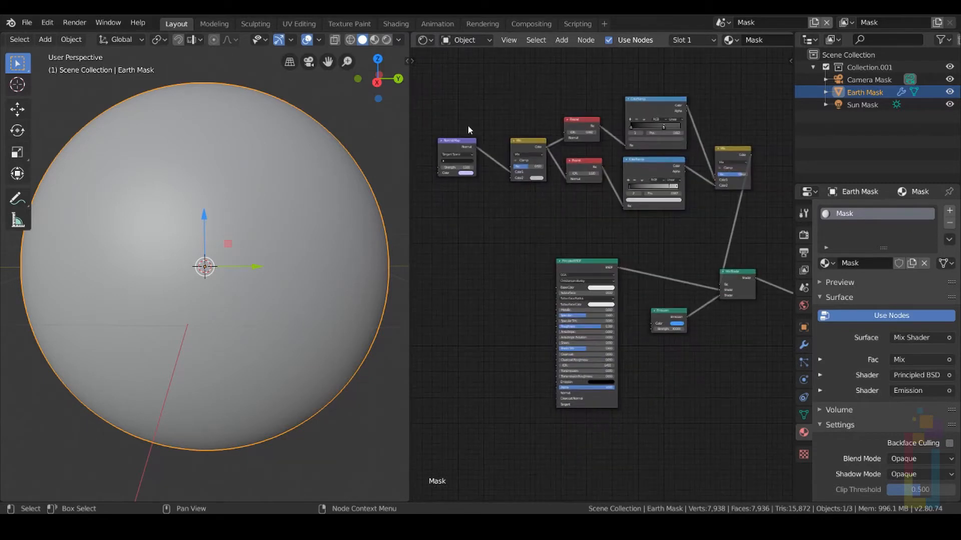
{"action": "left_click_drag", "start_coordinate": [427, 96], "coordinate": [542, 268]}
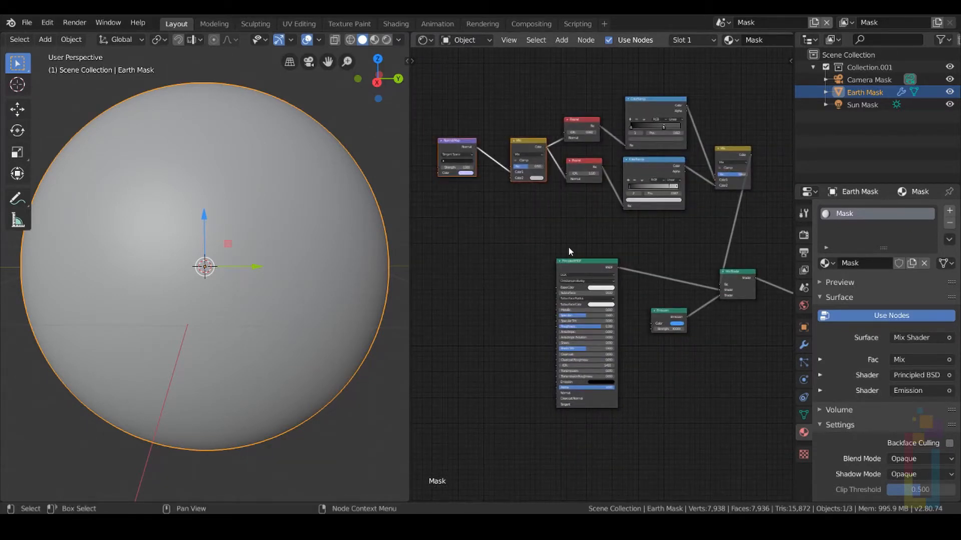
{"action": "key", "text": "x"}
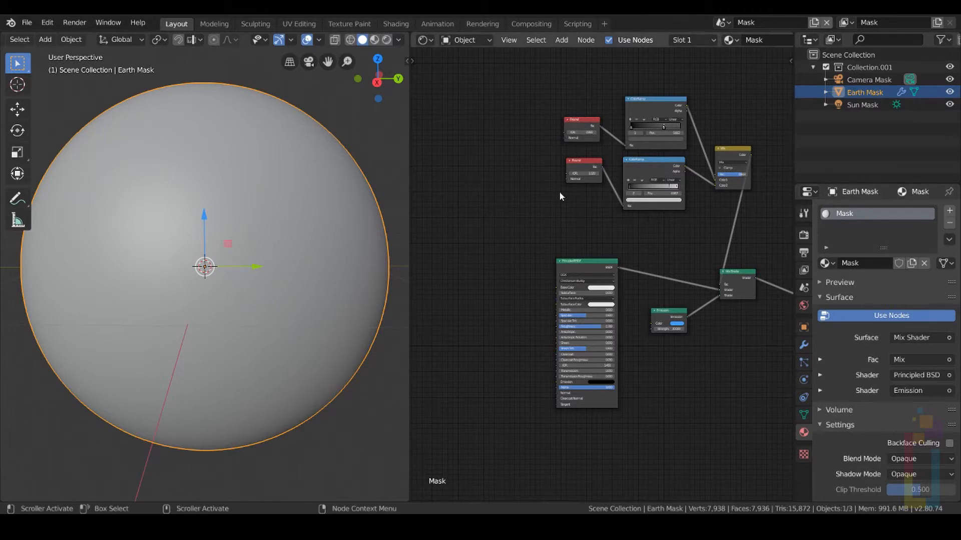
- Set the Mask scene's render engine to Cycles and preview the sphere in rendered shading
{"action": "left_click", "coordinate": [803, 235]}
{"action": "left_click", "coordinate": [914, 211]}
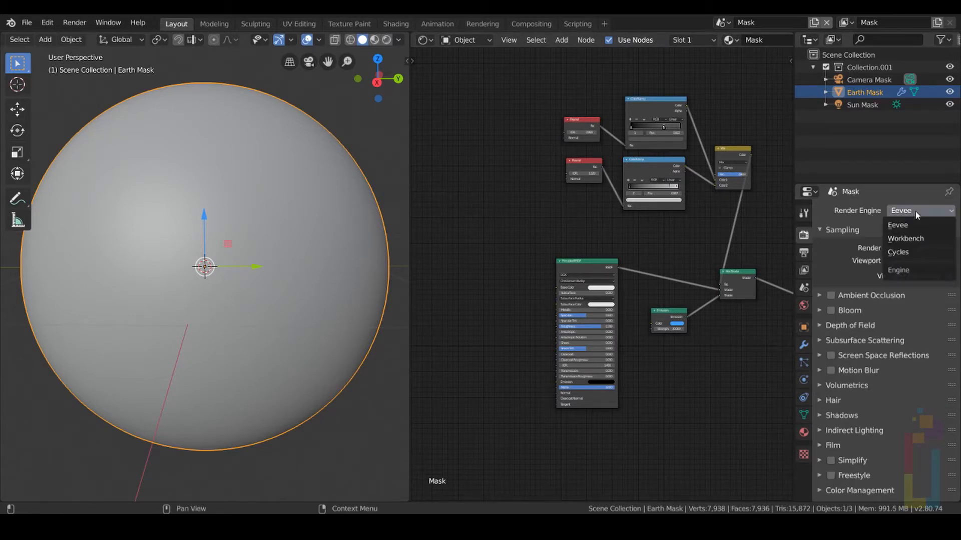
{"action": "left_click", "coordinate": [901, 252]}
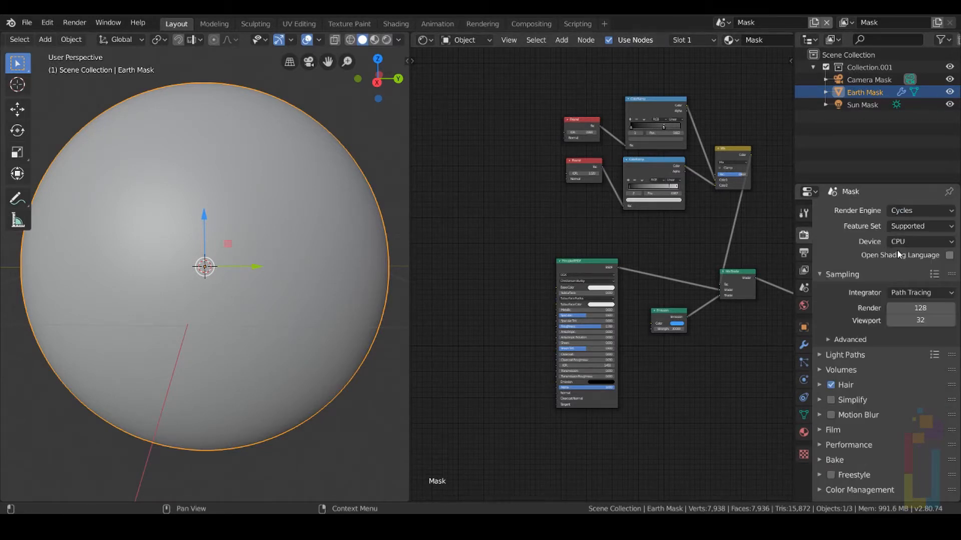
{"action": "left_click", "coordinate": [386, 40]}
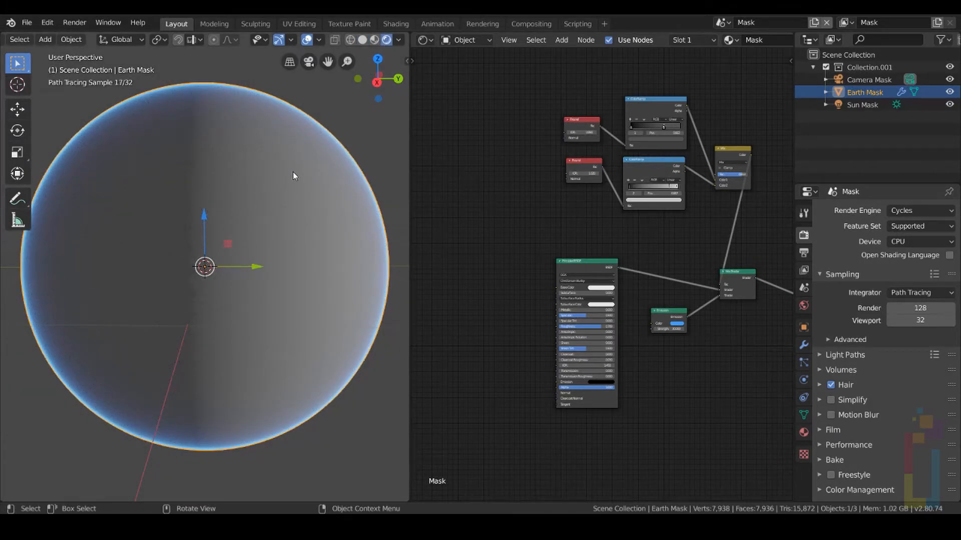
- Set the Mask scene's world background color to black and return the viewport to solid shading
{"action": "left_click", "coordinate": [804, 305]}
{"action": "left_click", "coordinate": [913, 287]}
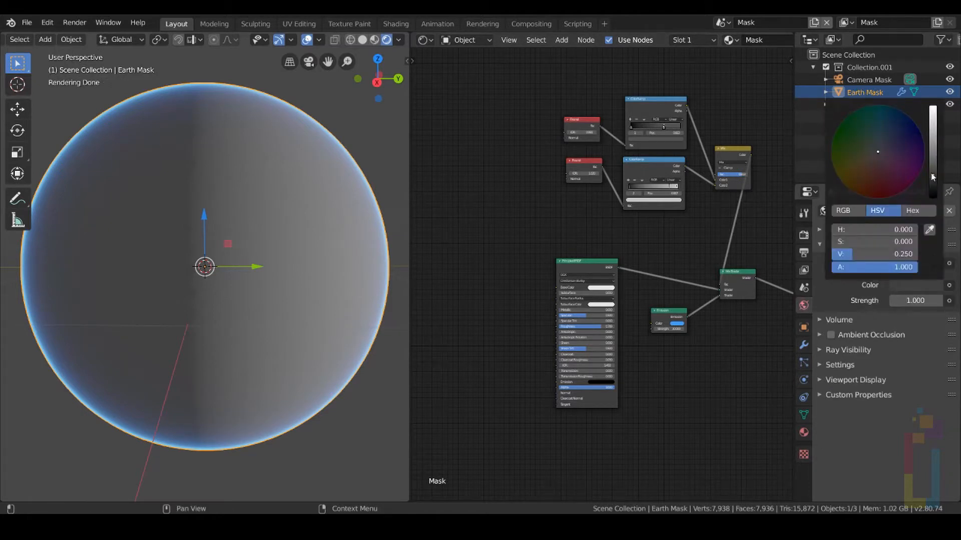
{"action": "left_click_drag", "start_coordinate": [933, 175], "coordinate": [933, 201]}
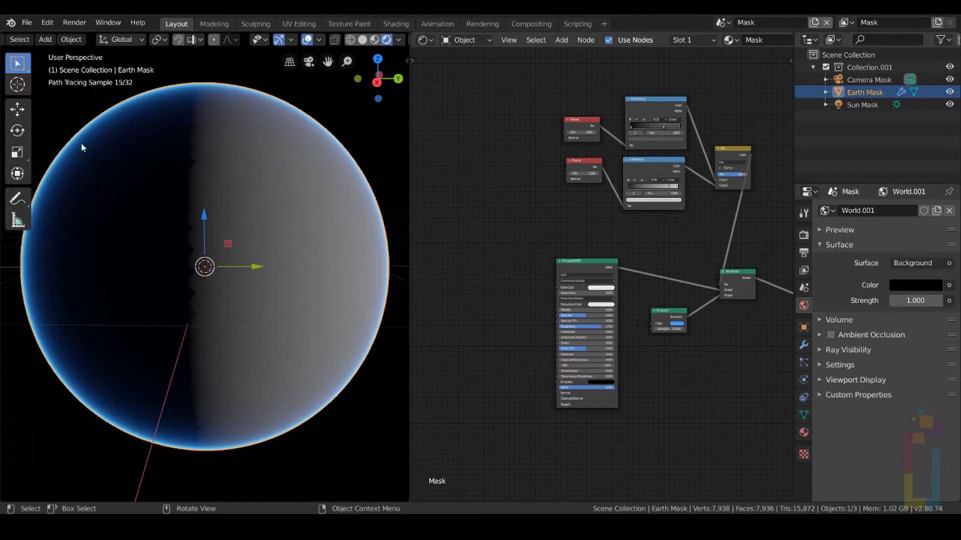
{"action": "key", "text": "z"}
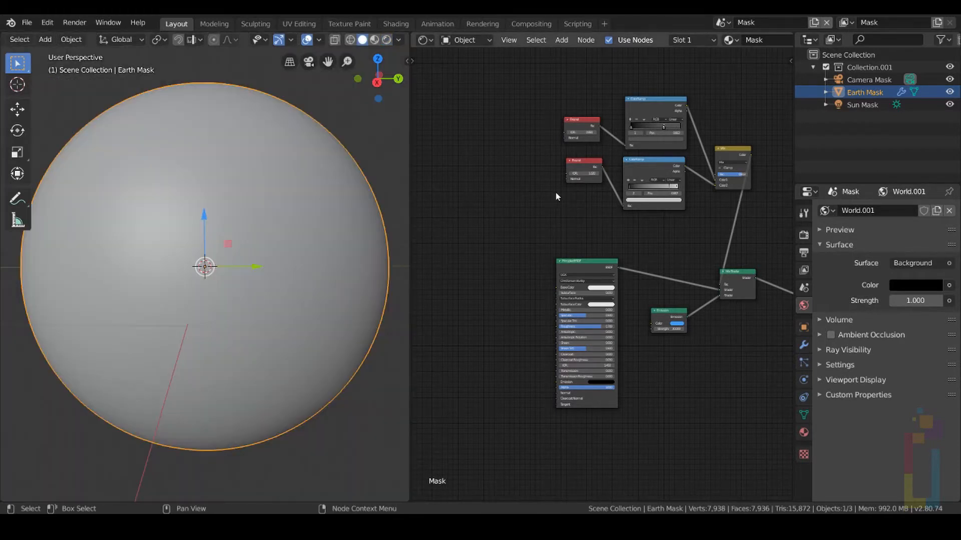
- Enable the Emission and Shadow passes for the Mask view layer and disable Combined and Z
{"action": "left_click", "coordinate": [804, 271]}
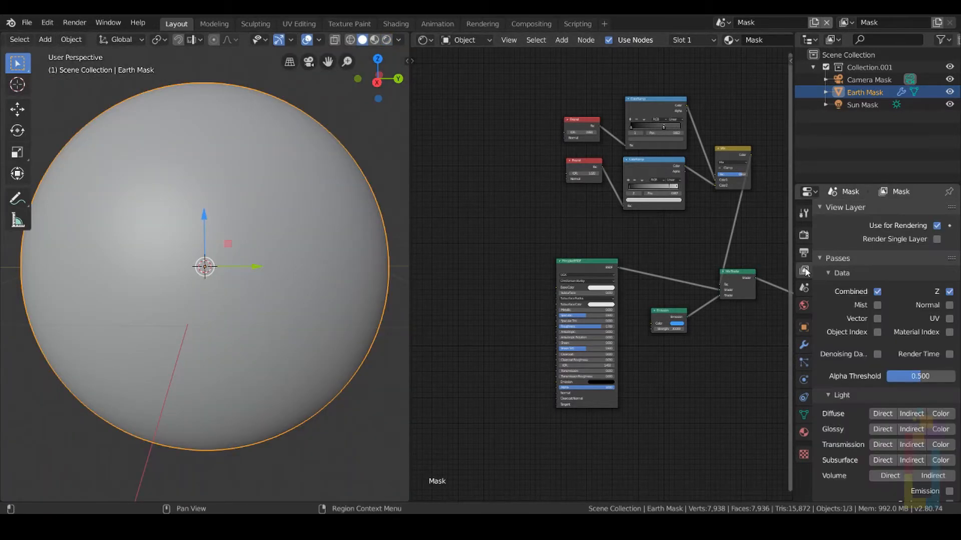
{"action": "scroll", "coordinate": [925, 401], "scroll_direction": "down", "scroll_amount": 3}
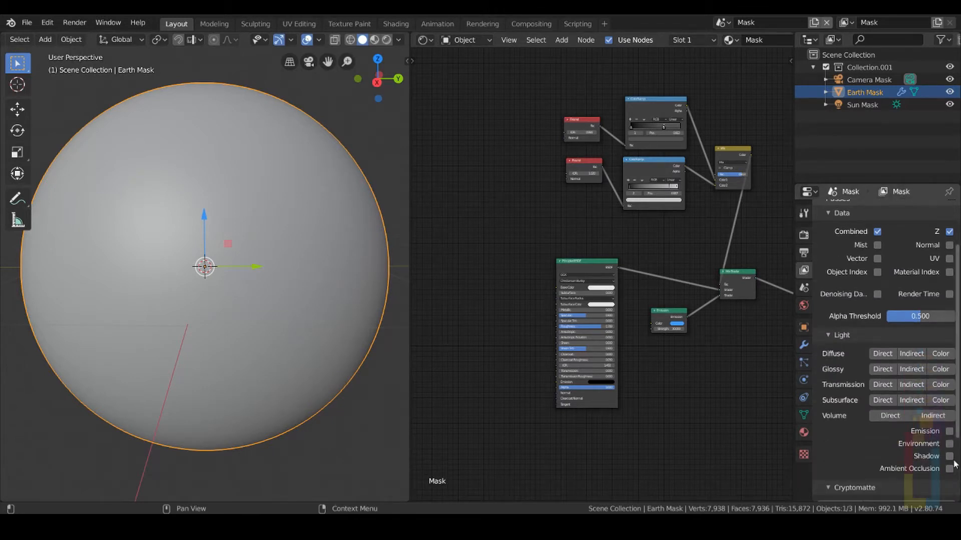
{"action": "left_click", "coordinate": [949, 432]}
{"action": "left_click", "coordinate": [949, 456]}
{"action": "left_click", "coordinate": [877, 231]}
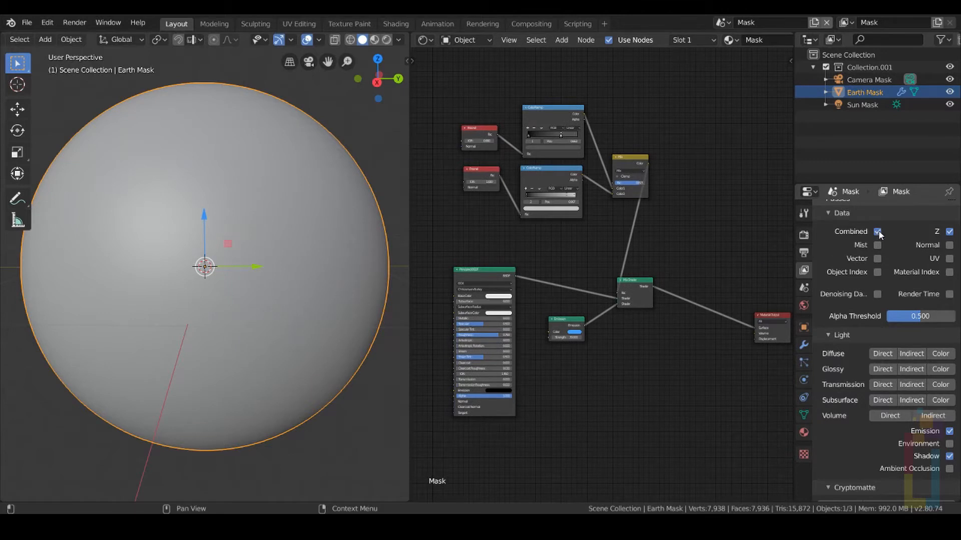
{"action": "left_click", "coordinate": [943, 233]}
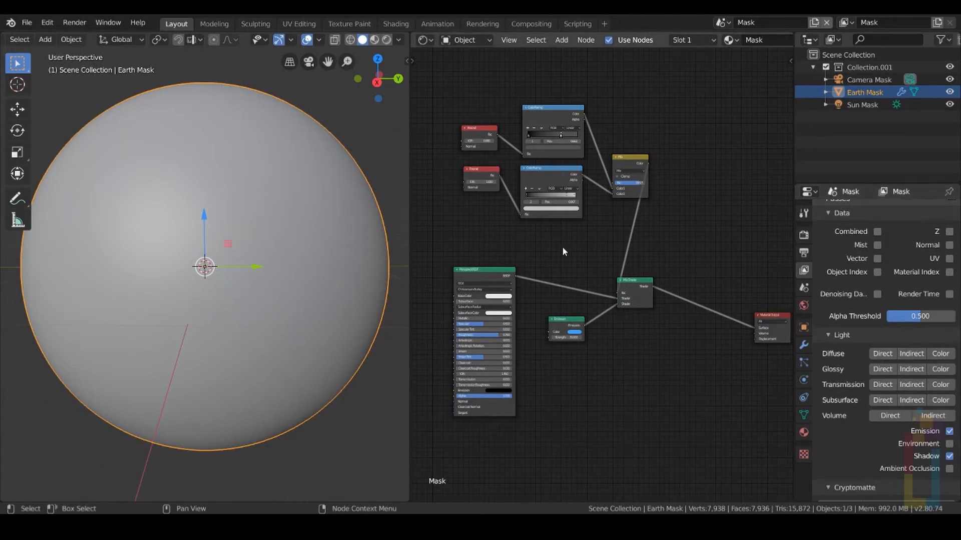
{"action": "scroll", "coordinate": [562, 247], "scroll_direction": "down", "scroll_amount": 1}
- Switch to the Main scene and enable Bloom in its Eevee render settings
{"action": "left_click", "coordinate": [722, 22]}
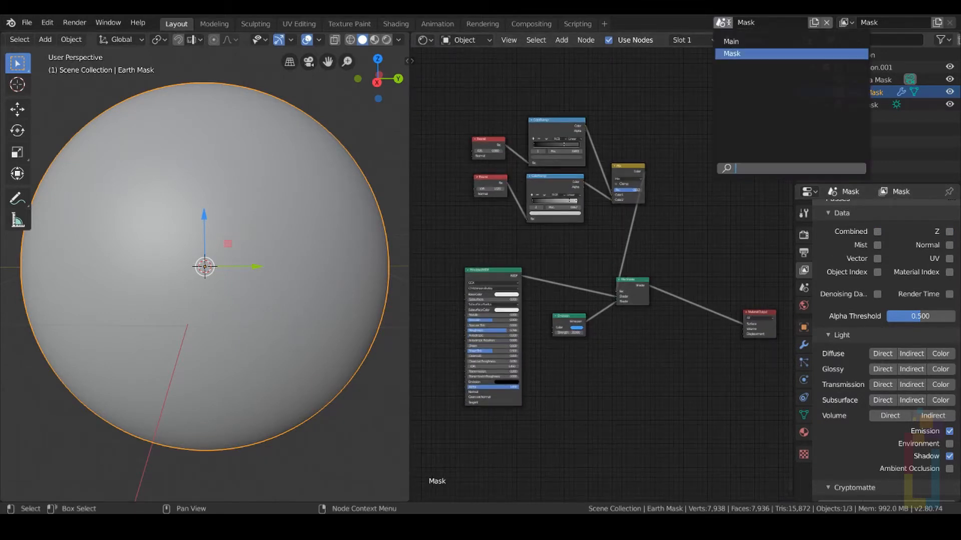
{"action": "left_click", "coordinate": [730, 41]}
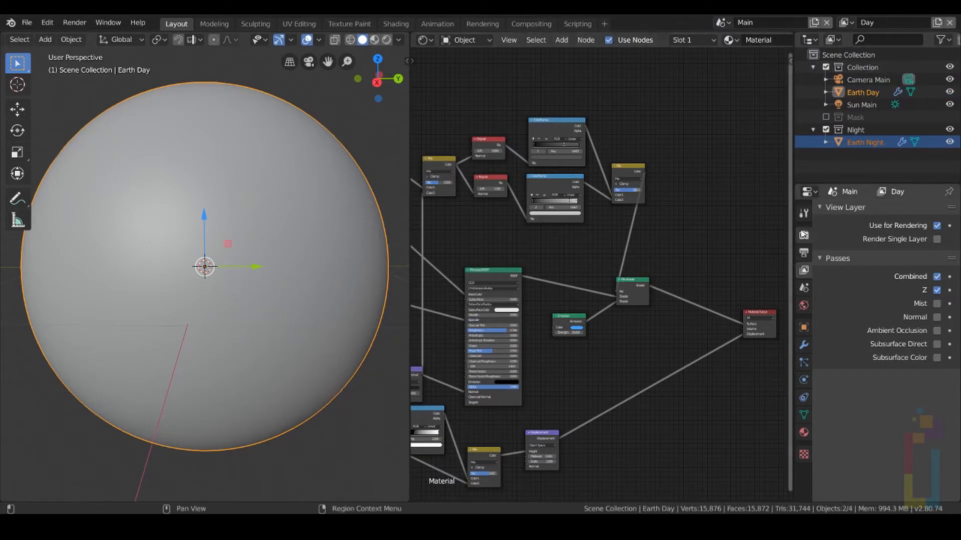
{"action": "left_click", "coordinate": [804, 235]}
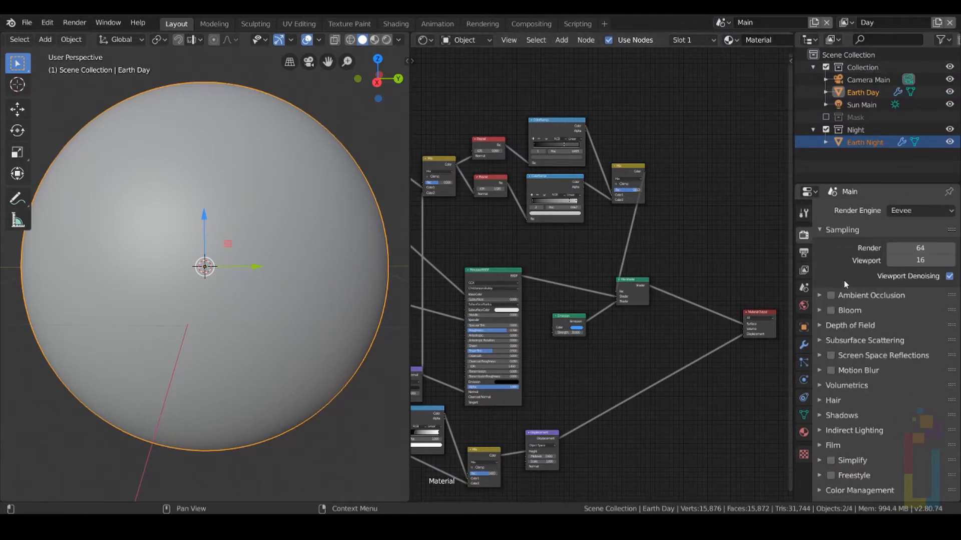
{"action": "left_click", "coordinate": [830, 311]}
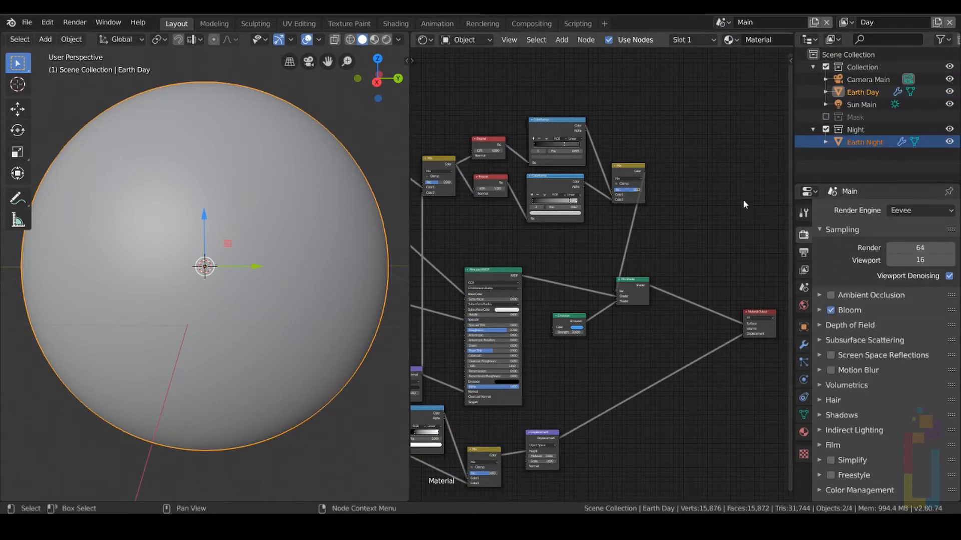
- Enable compositing nodes for the Main scene and move the Render Layers node well away from the Composite node
{"action": "left_click", "coordinate": [536, 24]}
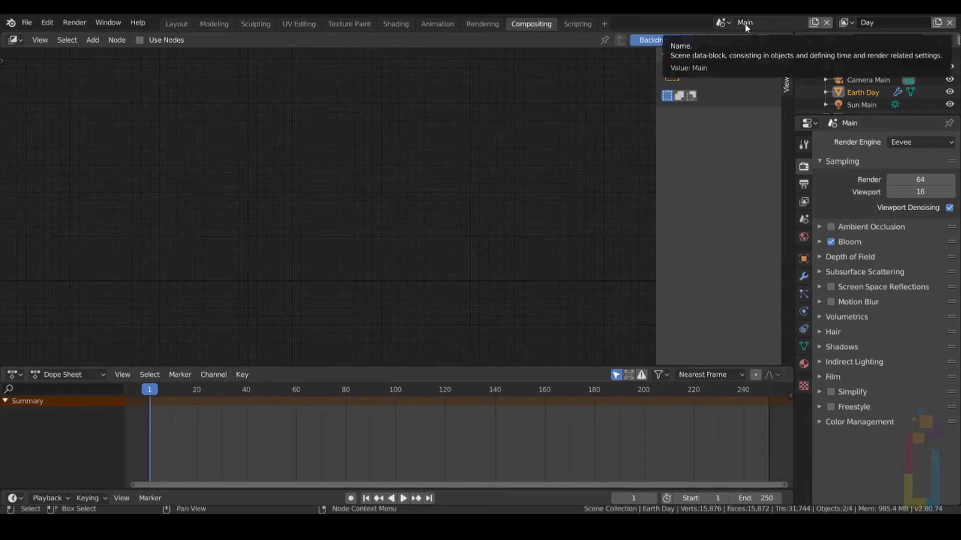
{"action": "key", "text": "n"}
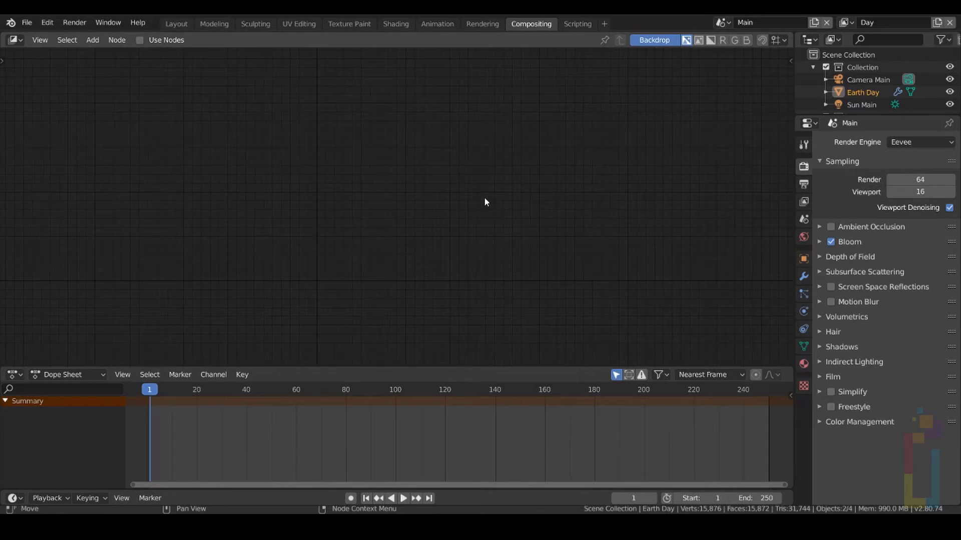
{"action": "left_click", "coordinate": [138, 40]}
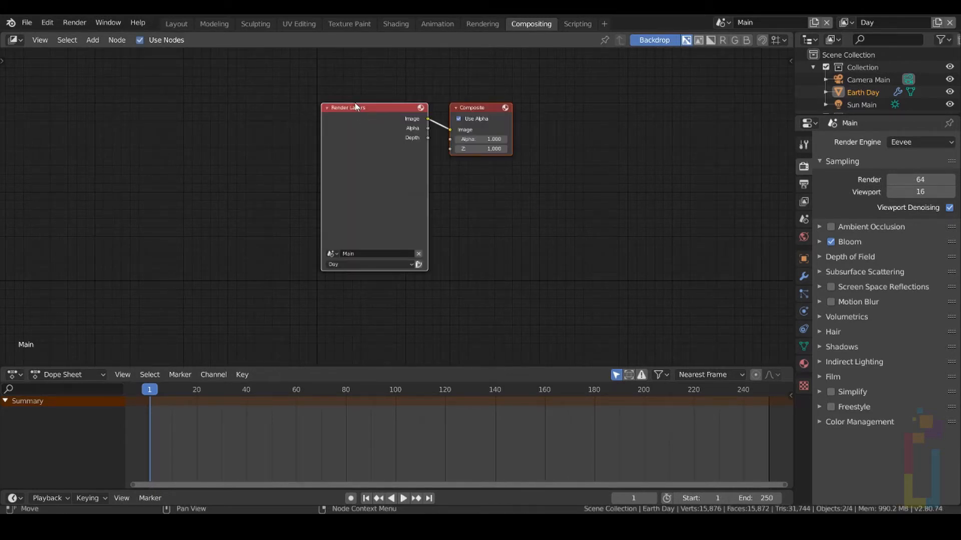
{"action": "left_click_drag", "start_coordinate": [365, 107], "coordinate": [146, 65]}
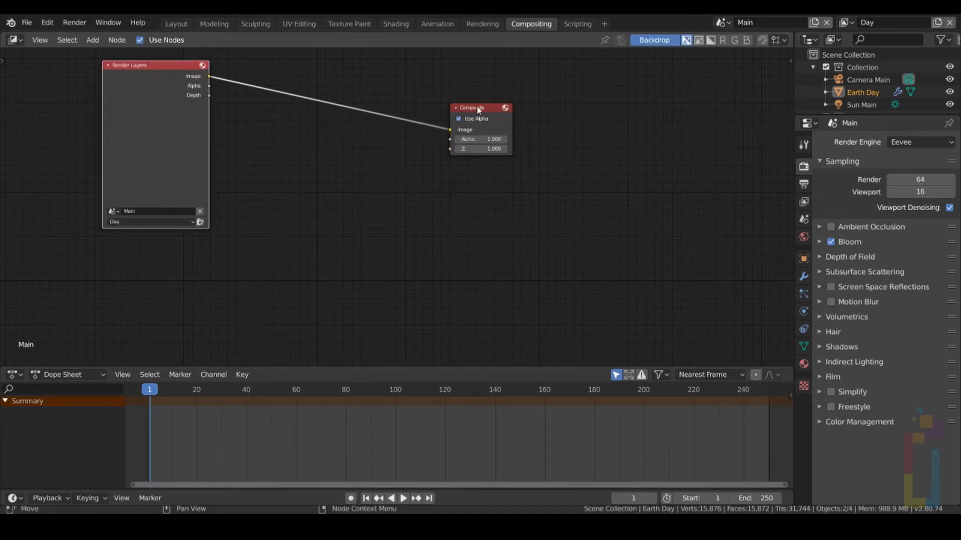
- Move the Composite node farther from the Render Layers node and place a duplicate of the Render Layers node below the original
{"action": "left_click_drag", "start_coordinate": [477, 106], "coordinate": [735, 70]}
{"action": "left_click", "coordinate": [141, 71]}
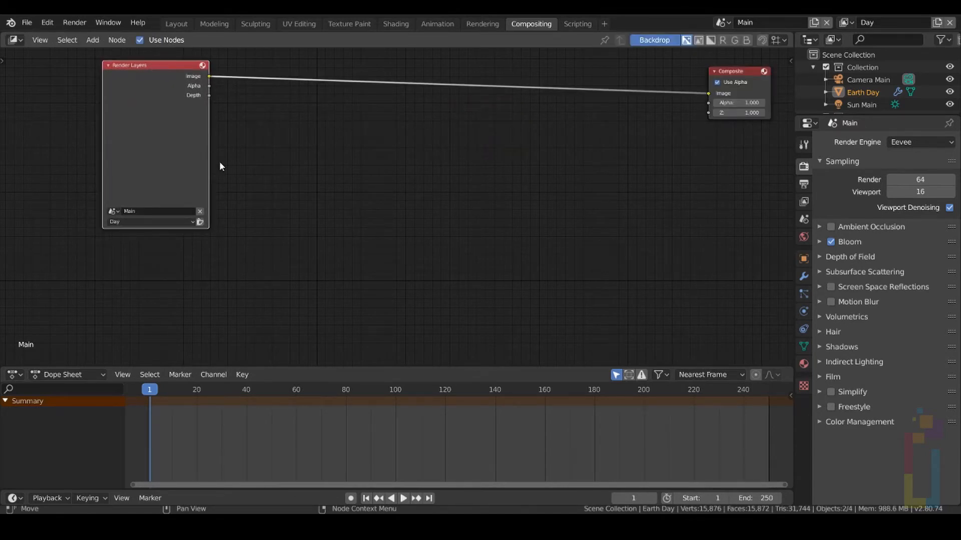
{"action": "key", "text": "shift+d"}
{"action": "left_click", "coordinate": [222, 340]}
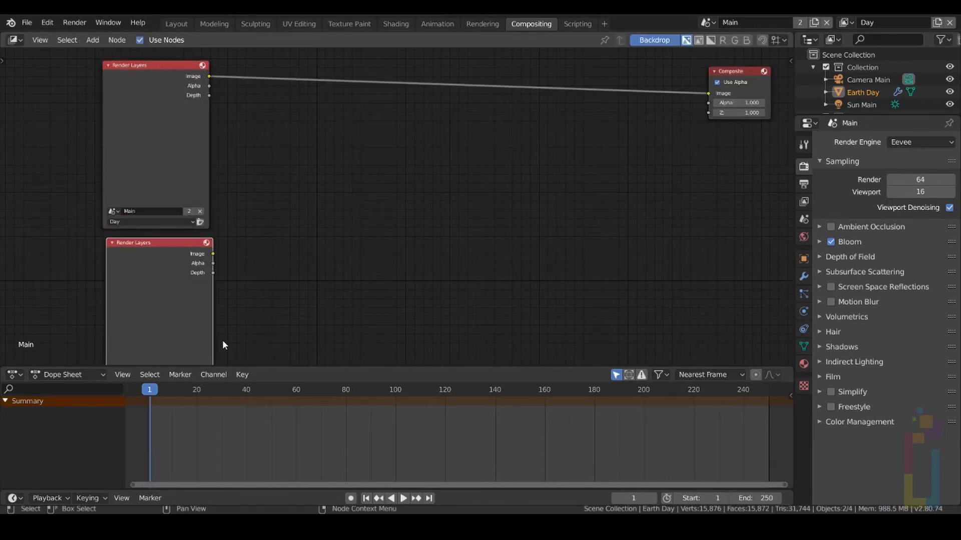
- Duplicate the second Render Layers node and place the copy below it as the third in the column
{"action": "middle_click_drag", "start_coordinate": [266, 268], "coordinate": [295, 143]}
{"action": "scroll", "coordinate": [301, 161], "scroll_direction": "down", "scroll_amount": 2}
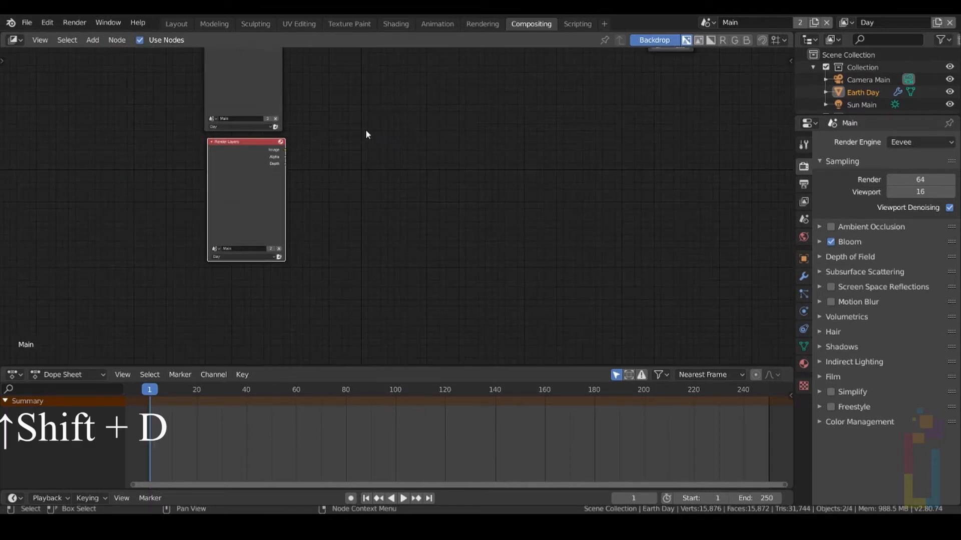
{"action": "middle_click_drag", "start_coordinate": [365, 130], "coordinate": [299, 209]}
{"action": "key", "text": "shift+d"}
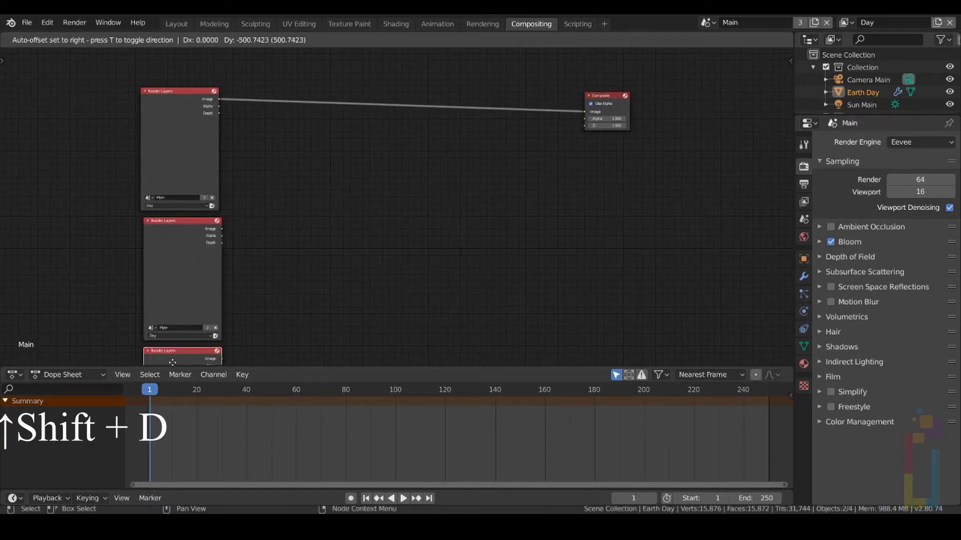
{"action": "left_click", "coordinate": [171, 356]}
- Set the second Render Layers node to the Night view layer of the Main scene
{"action": "scroll", "coordinate": [292, 252], "scroll_direction": "down", "scroll_amount": 1}
{"action": "middle_click_drag", "start_coordinate": [287, 248], "coordinate": [285, 244]}
{"action": "middle_click_drag", "start_coordinate": [285, 244], "coordinate": [297, 174]}
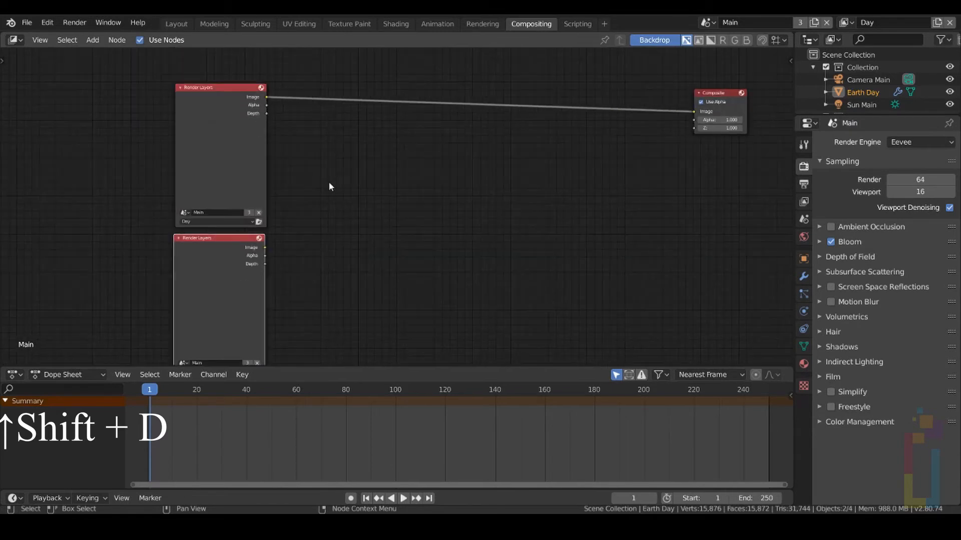
{"action": "scroll", "coordinate": [265, 247], "scroll_direction": "up", "scroll_amount": 4}
{"action": "middle_click_drag", "start_coordinate": [266, 247], "coordinate": [443, 62]}
{"action": "middle_click_drag", "start_coordinate": [470, 109], "coordinate": [433, 172]}
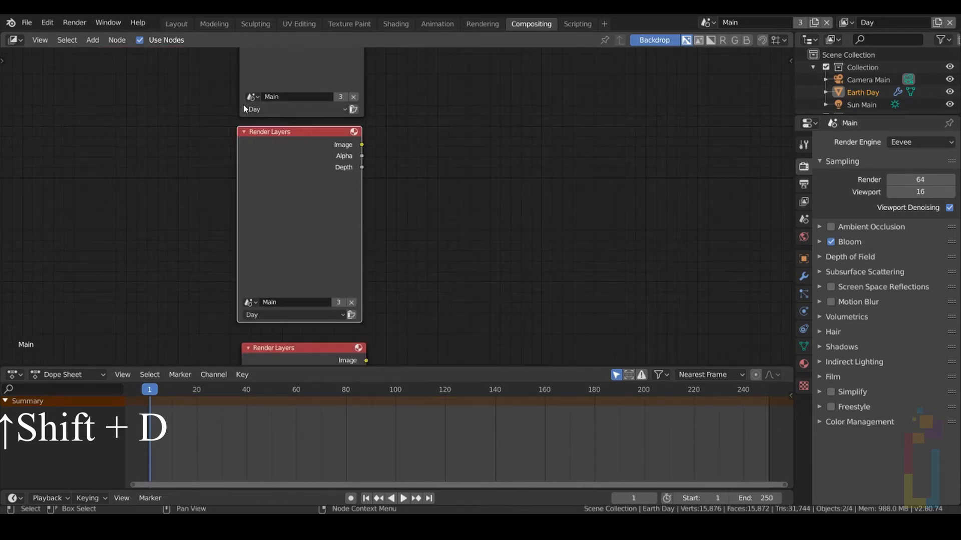
{"action": "left_click", "coordinate": [251, 315]}
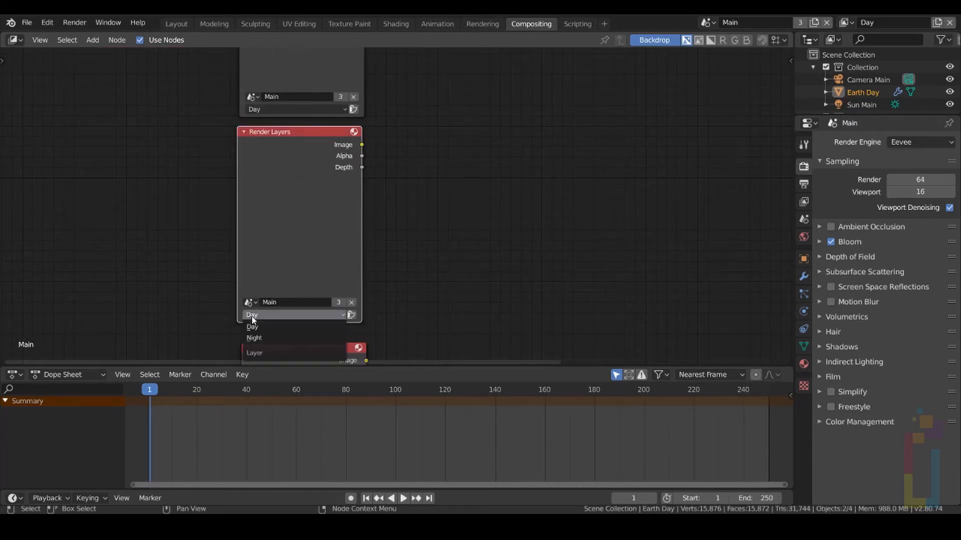
- Set the third Render Layers node to the Mask scene with its Mask view layer
{"action": "middle_click_drag", "start_coordinate": [429, 244], "coordinate": [431, 61]}
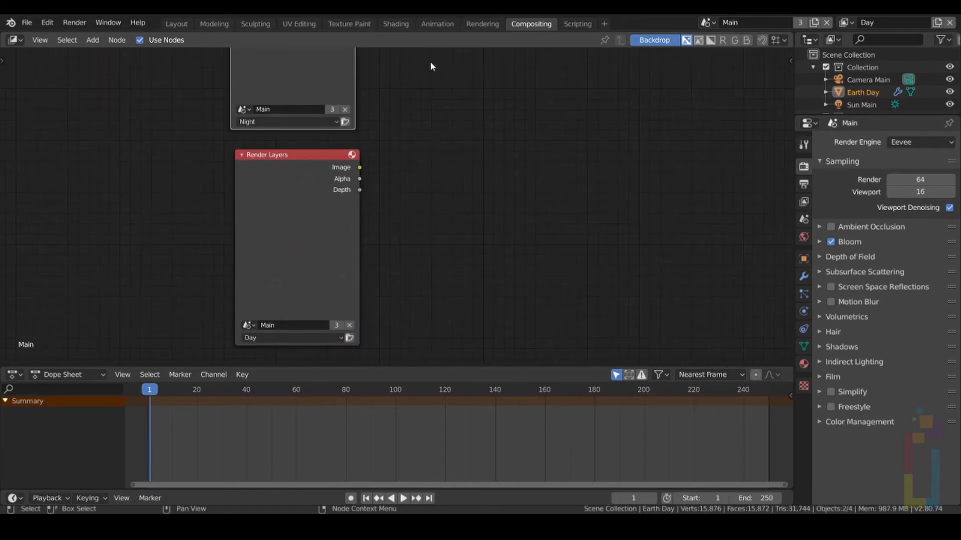
{"action": "middle_click_drag", "start_coordinate": [439, 216], "coordinate": [455, 139]}
{"action": "scroll", "coordinate": [240, 337], "scroll_direction": "up", "scroll_amount": 1}
{"action": "left_click", "coordinate": [245, 251]}
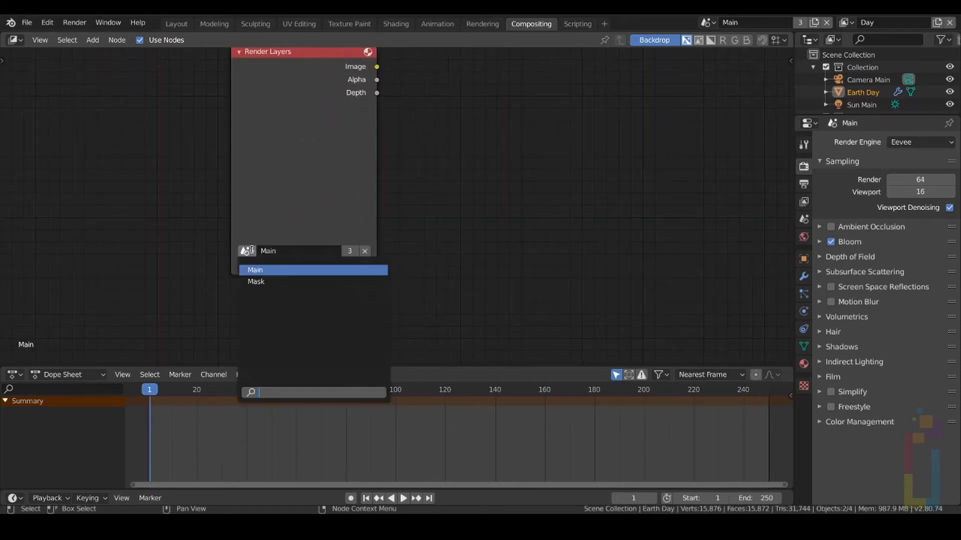
{"action": "left_click", "coordinate": [260, 281]}
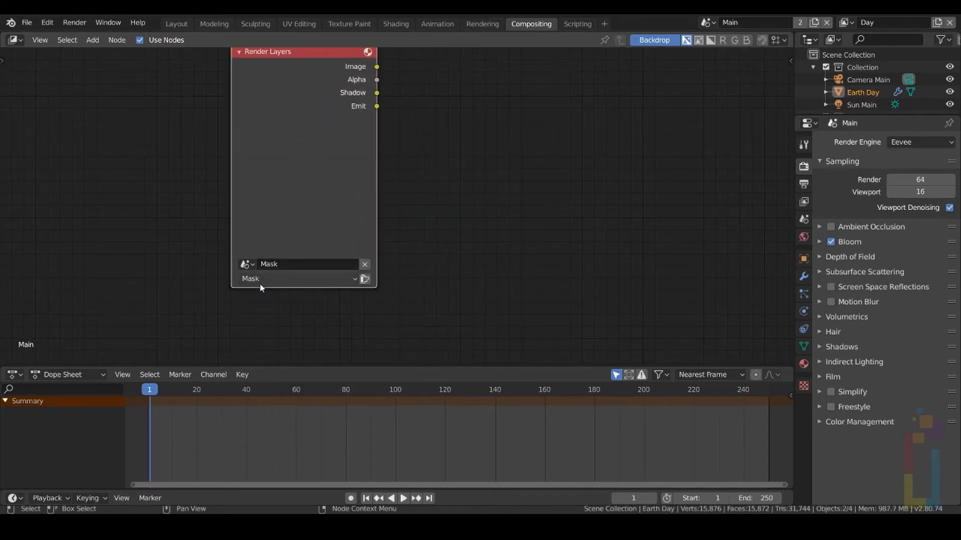
{"action": "left_click", "coordinate": [259, 282]}
{"action": "left_click", "coordinate": [260, 293]}
{"action": "scroll", "coordinate": [536, 172], "scroll_direction": "down", "scroll_amount": 4}
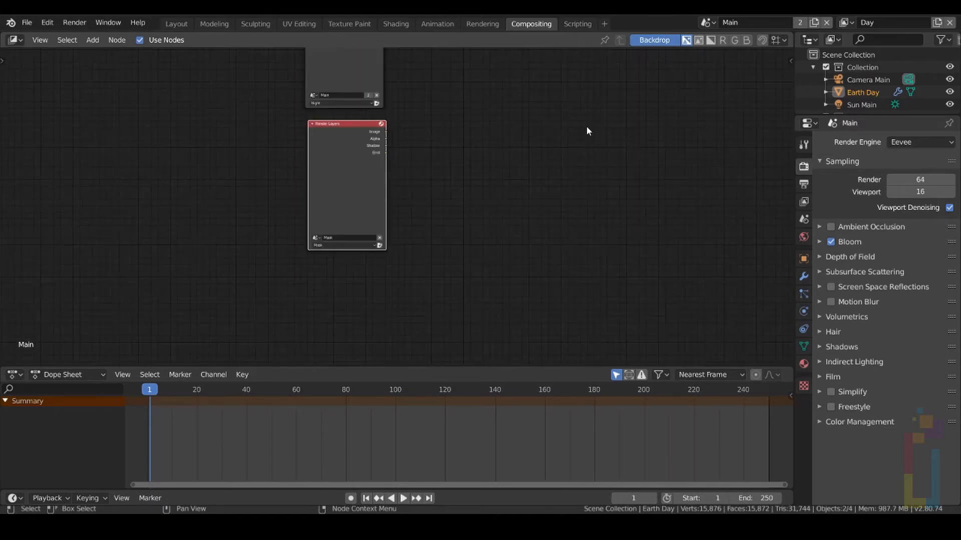
- Return to the Layout workspace, show the viewport in rendered shading and exclude the Night collection from the Day view layer
{"action": "left_click", "coordinate": [180, 23]}
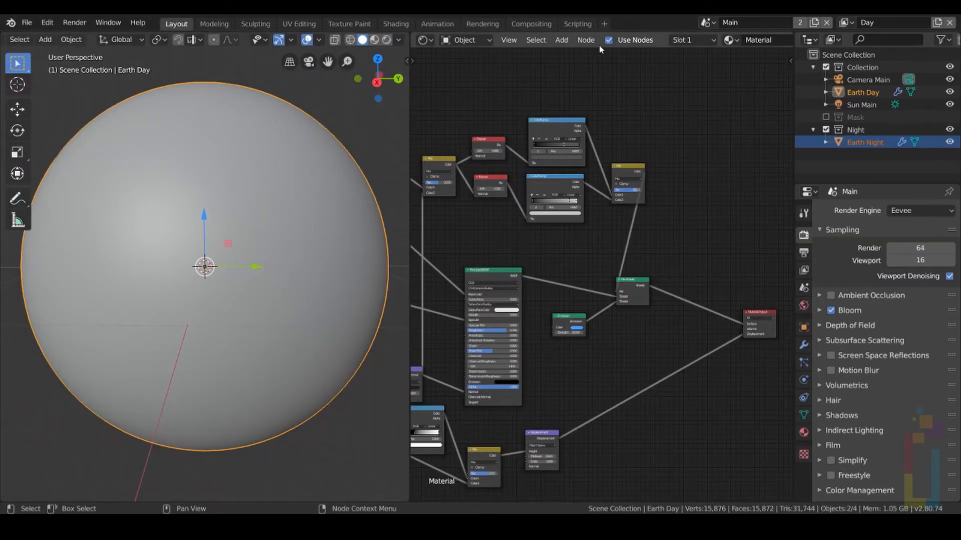
{"action": "left_click", "coordinate": [387, 39]}
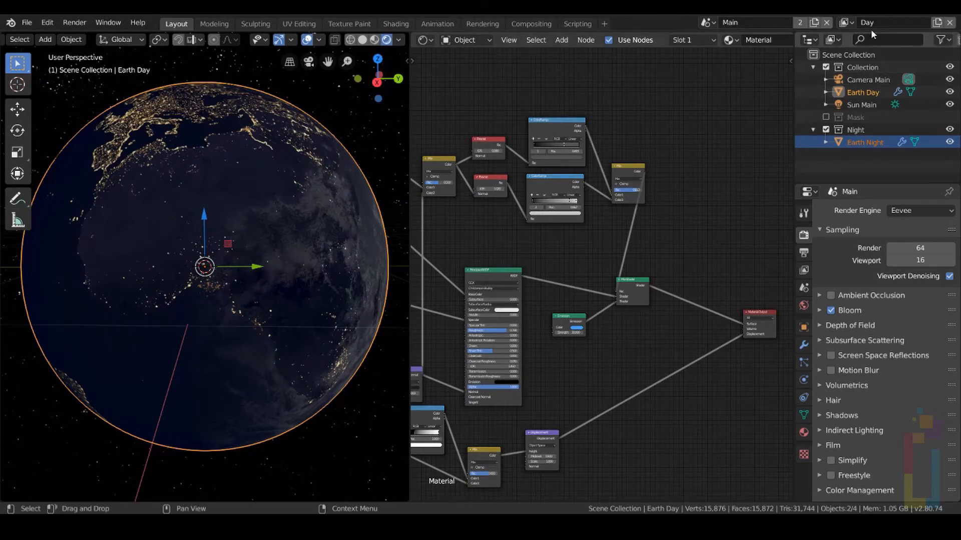
{"action": "left_click", "coordinate": [826, 130]}
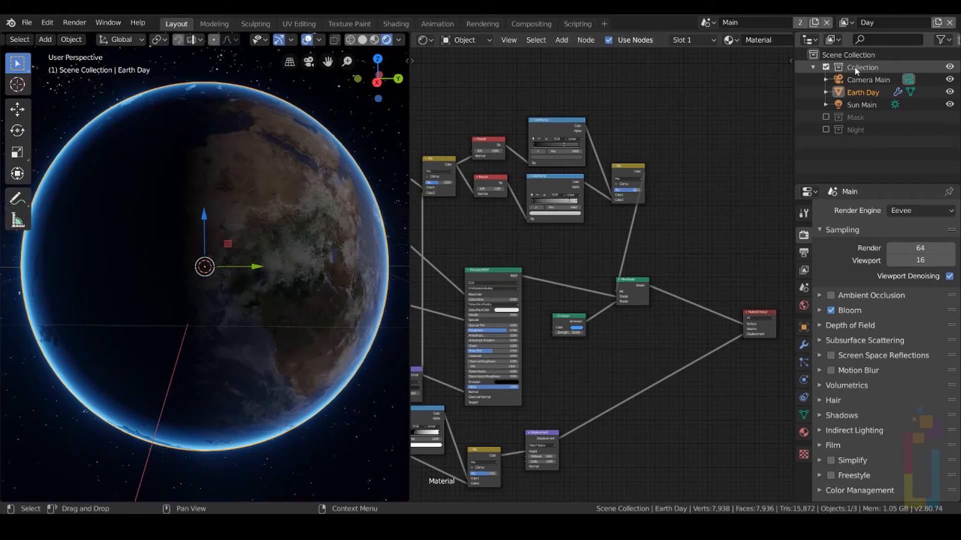
- Check which collections the Night view layer includes, and return to the Day view layer
{"action": "left_click", "coordinate": [846, 22]}
{"action": "left_click", "coordinate": [812, 53]}
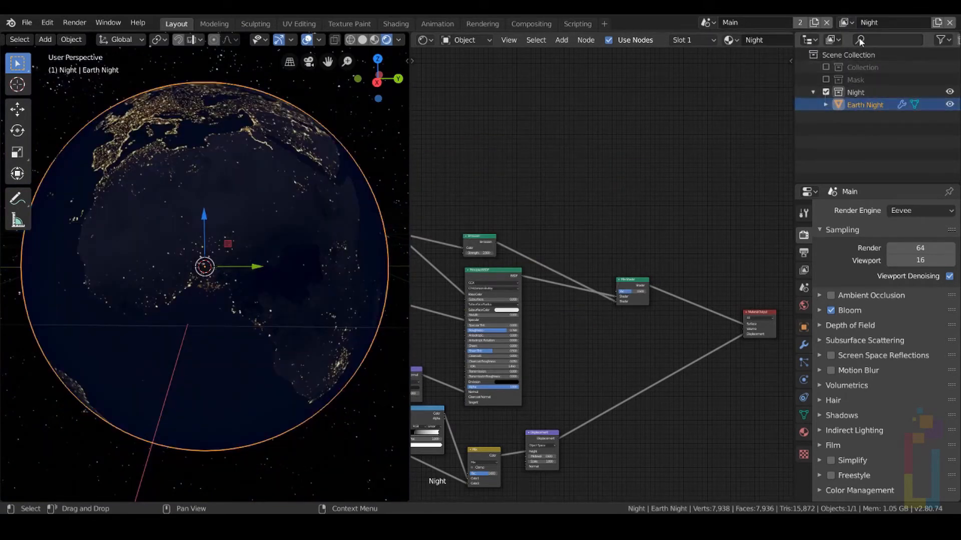
{"action": "left_click", "coordinate": [845, 22]}
{"action": "left_click", "coordinate": [800, 37]}
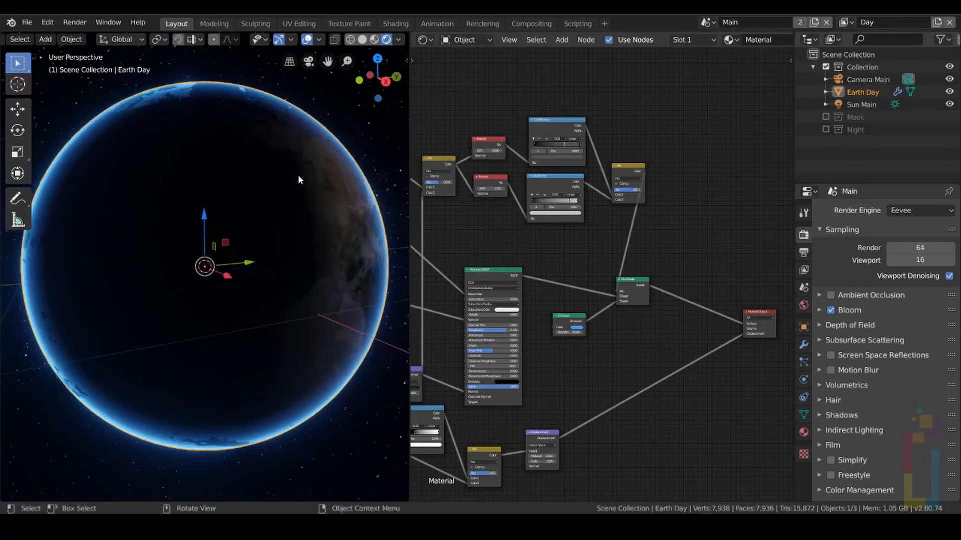
- Frame a close view of the Earth's lit edge and align the active camera to that view
{"action": "scroll", "coordinate": [299, 175], "scroll_direction": "up", "scroll_amount": 5}
{"action": "mouse_move", "coordinate": [321, 191]}
{"action": "middle_mouse_down"}
{"action": "mouse_move", "coordinate": [301, 198]}
{"action": "mouse_move", "coordinate": [319, 189]}
{"action": "mouse_move", "coordinate": [320, 174]}
{"action": "mouse_move", "coordinate": [287, 180]}
{"action": "mouse_move", "coordinate": [319, 172]}
{"action": "mouse_move", "coordinate": [302, 181]}
{"action": "mouse_move", "coordinate": [307, 175]}
{"action": "middle_mouse_up"}
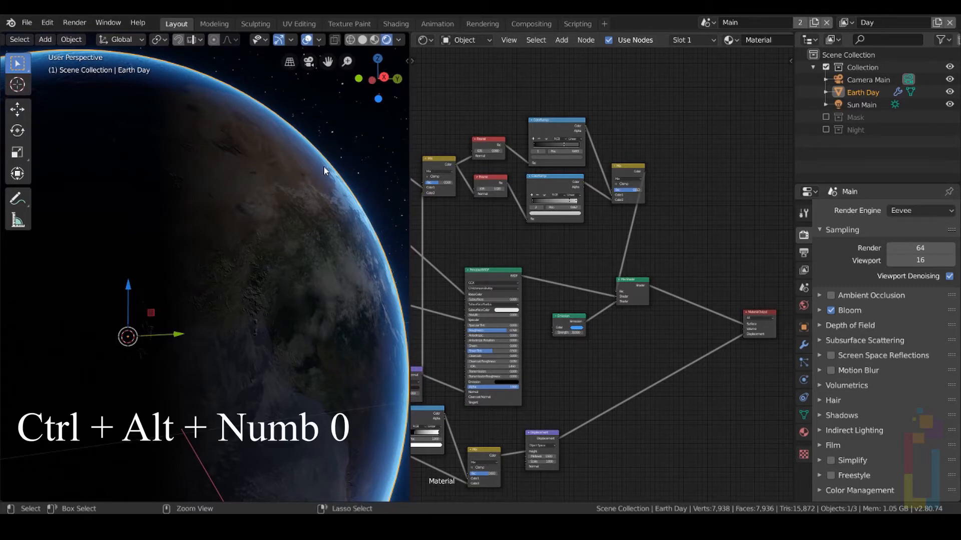
{"action": "key", "text": "ctrl+alt+KP_0"}
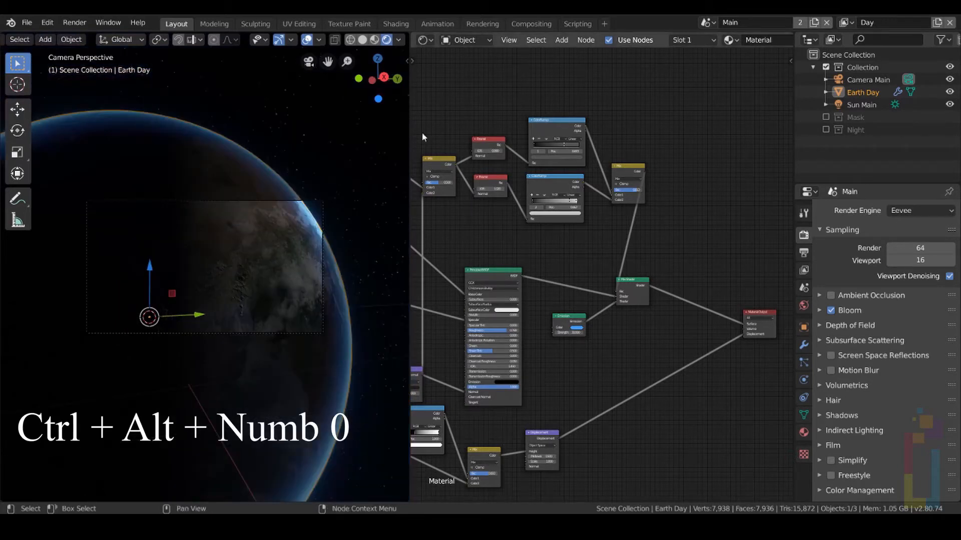
{"action": "scroll", "coordinate": [292, 248], "scroll_direction": "up", "scroll_amount": 3}
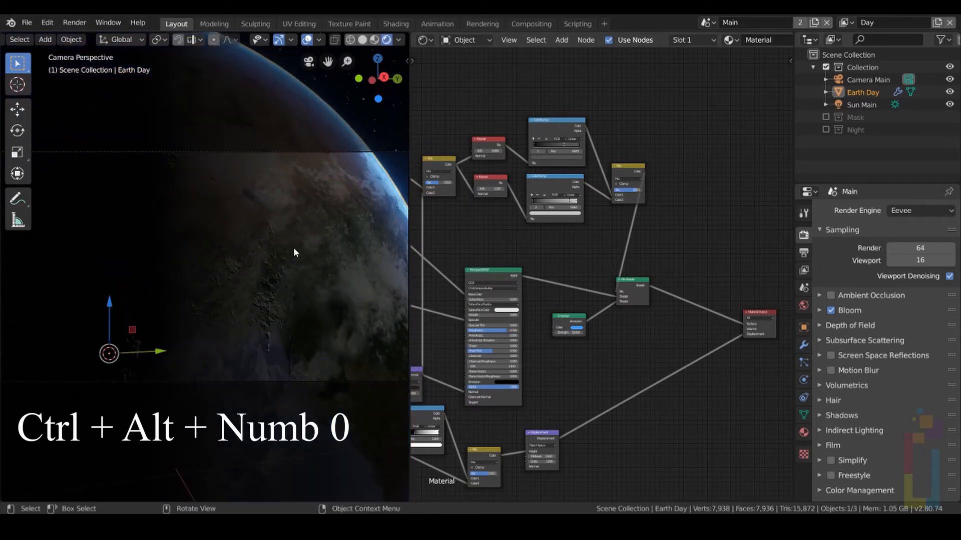
- Set the focal length of Camera Main to 25 mm
{"action": "left_click", "coordinate": [857, 80]}
{"action": "left_click", "coordinate": [803, 380]}
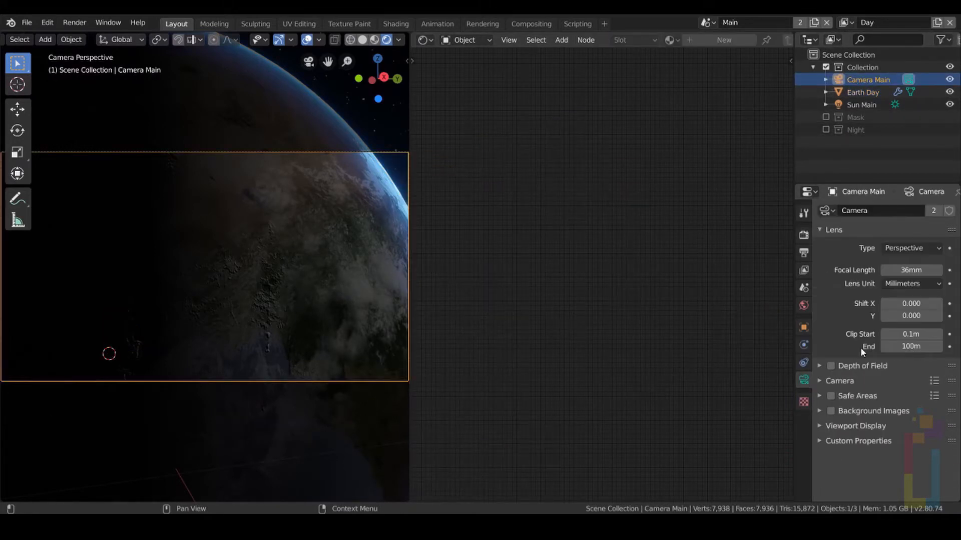
{"action": "left_click", "coordinate": [911, 270]}
{"action": "type", "text": "25"}
{"action": "key", "text": "Return"}
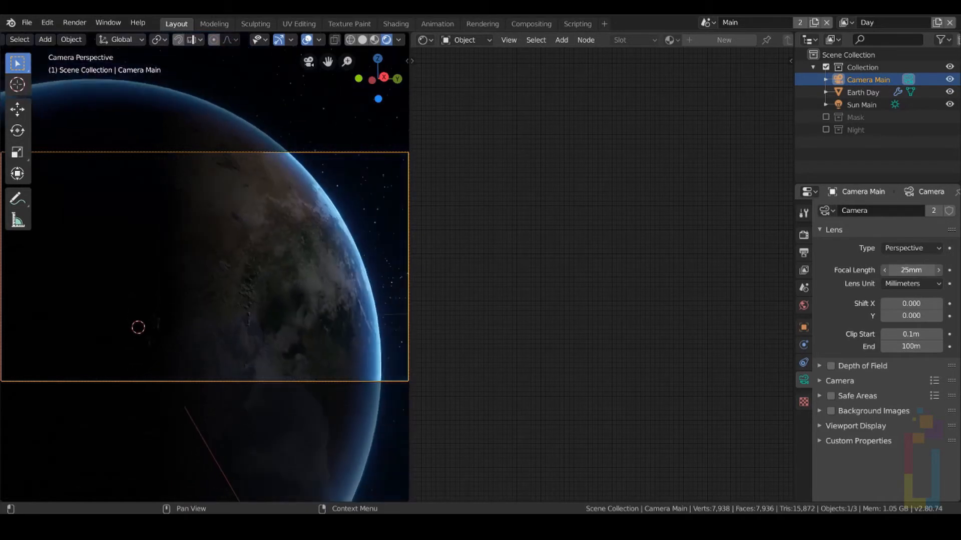
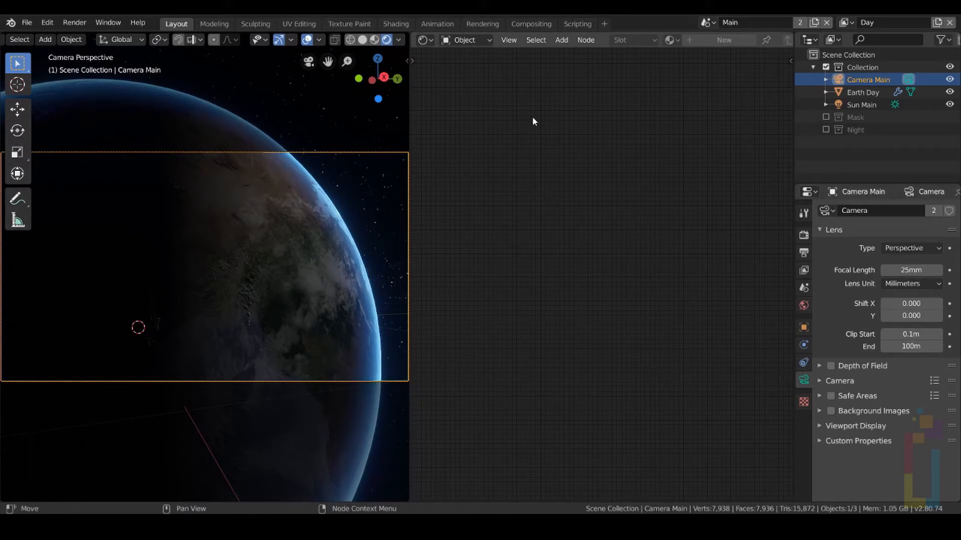
- Return to the compositing node tree and render the layers for the Day, Night and Mask Render Layers nodes
{"action": "left_click", "coordinate": [532, 23]}
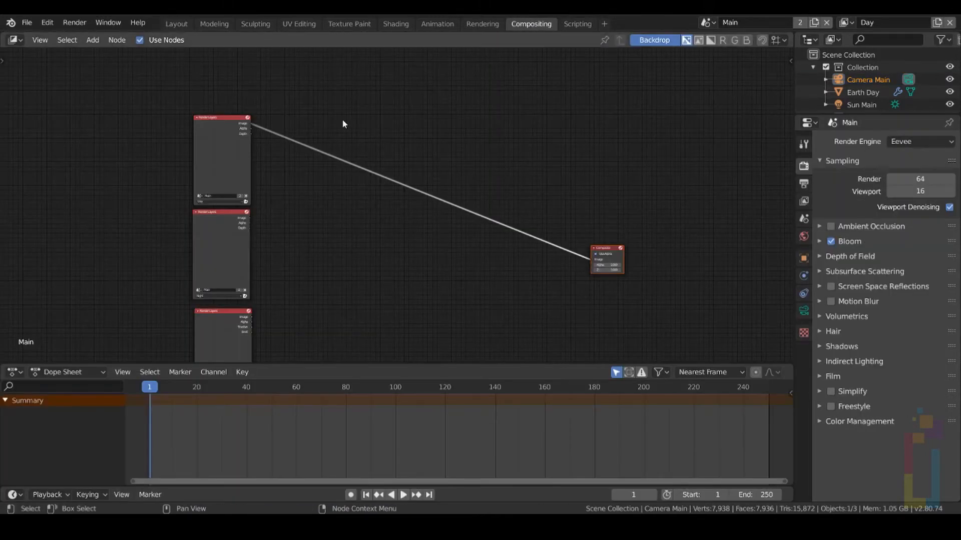
{"action": "left_click", "coordinate": [219, 249]}
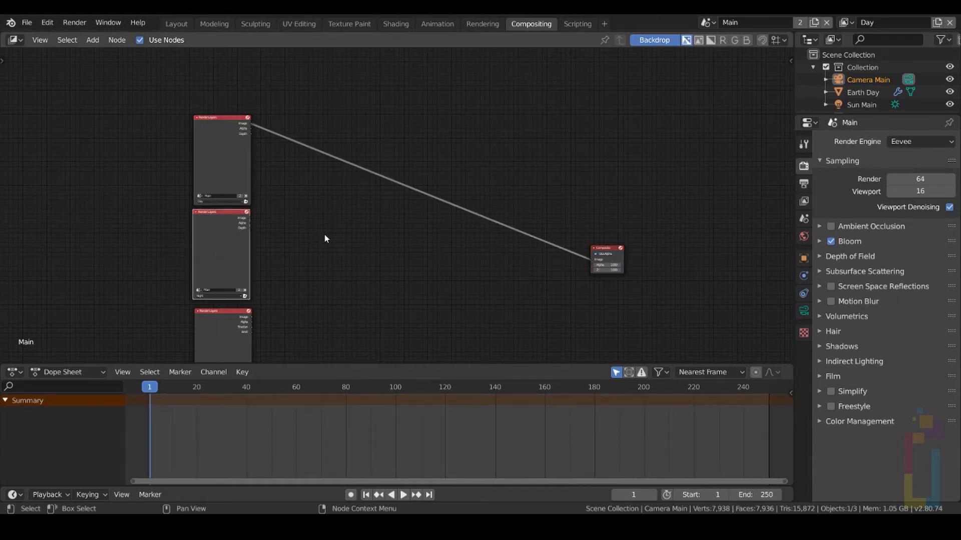
{"action": "scroll", "coordinate": [323, 233], "scroll_direction": "up", "scroll_amount": 1}
{"action": "scroll", "coordinate": [324, 234], "scroll_direction": "down", "scroll_amount": 1}
{"action": "middle_click_drag", "start_coordinate": [320, 237], "coordinate": [333, 130]}
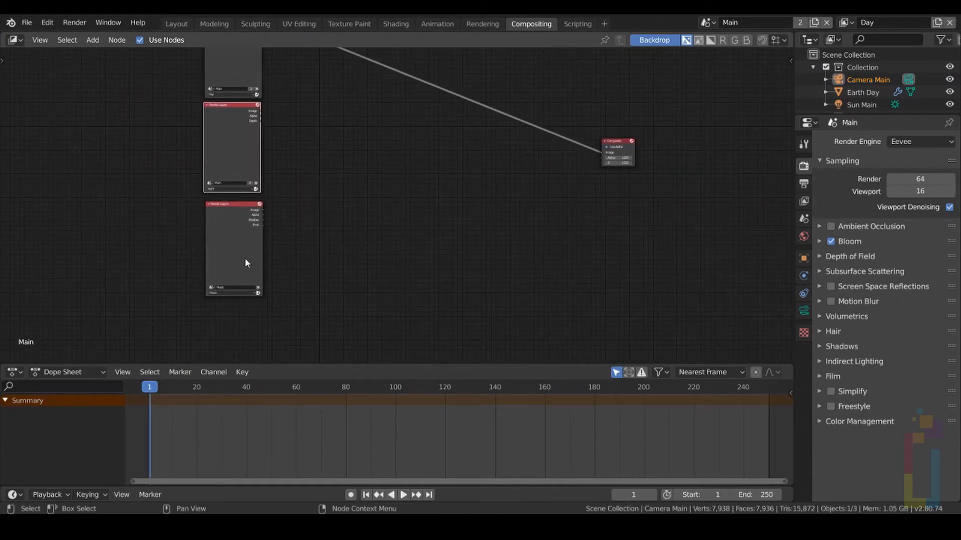
{"action": "left_click", "coordinate": [236, 268]}
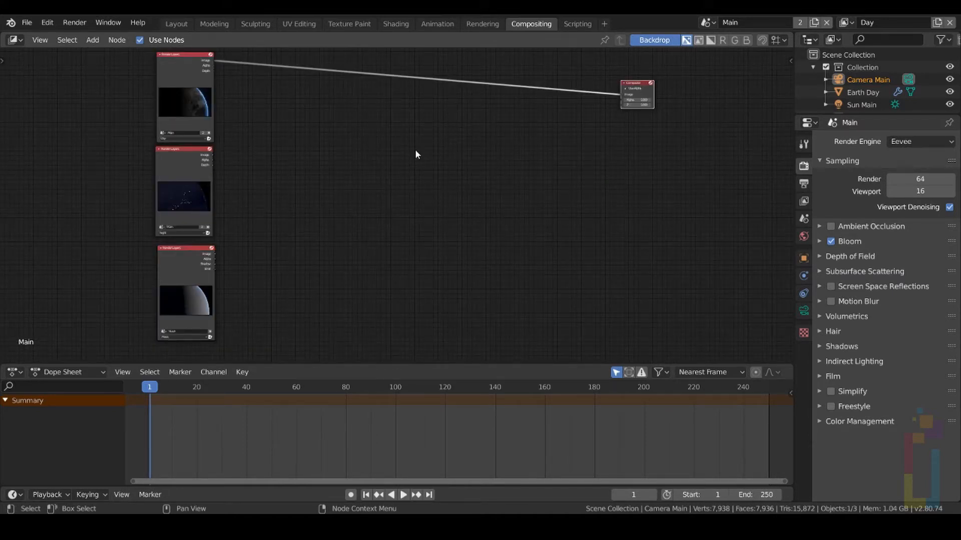
- Add a Viewer node below the Composite node and link the Day Render Layers image to its Image input
{"action": "key", "text": "shift+a"}
{"action": "type", "text": "sview"}
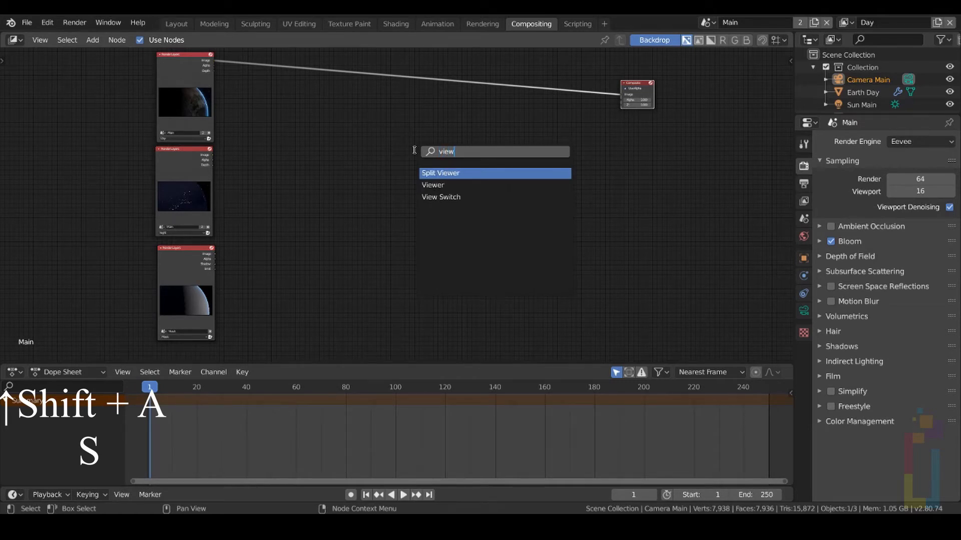
{"action": "key", "text": "Down"}
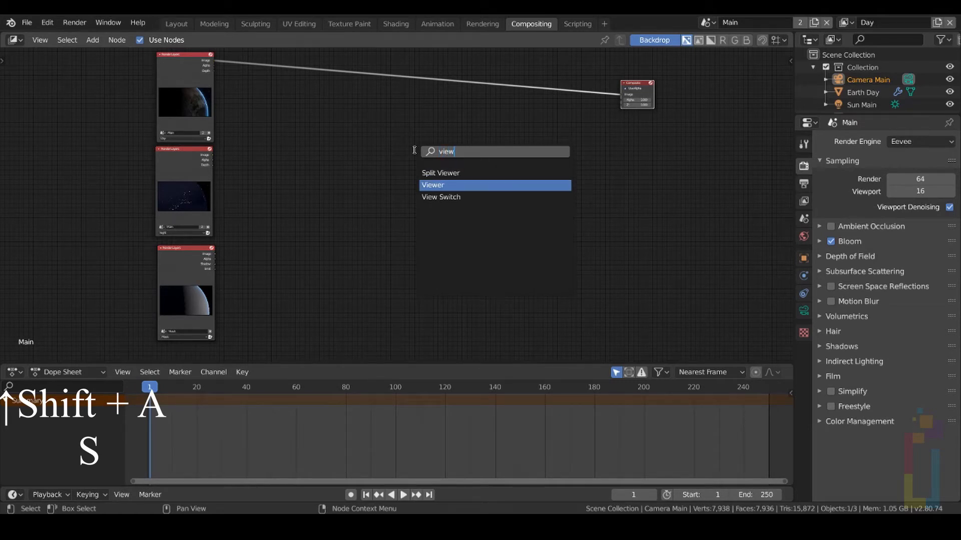
{"action": "key", "text": "Return"}
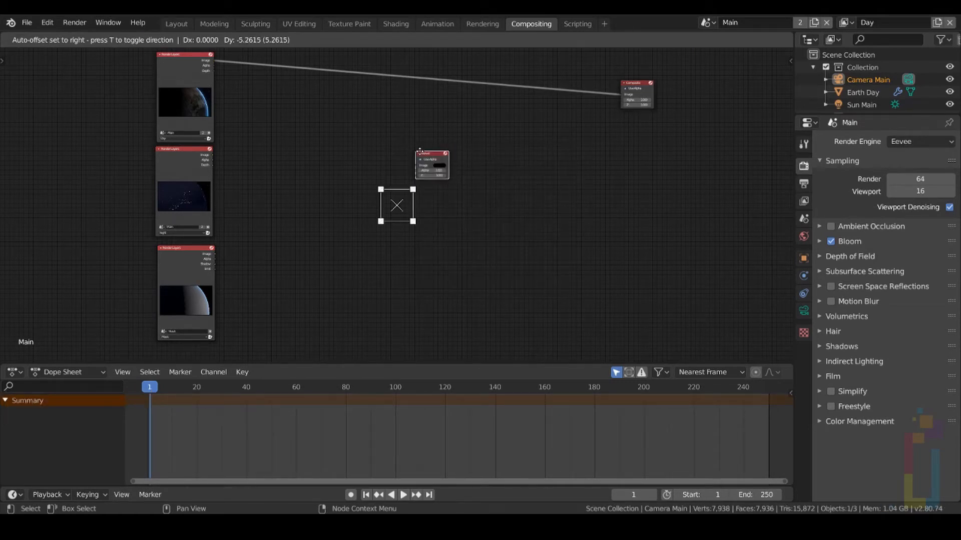
{"action": "left_click", "coordinate": [628, 142]}
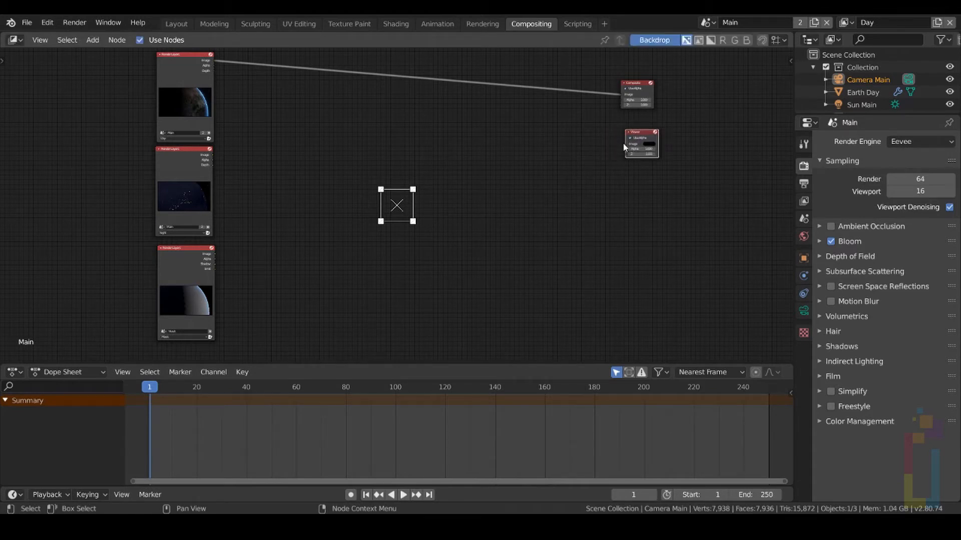
{"action": "left_click_drag", "start_coordinate": [625, 143], "coordinate": [211, 60]}
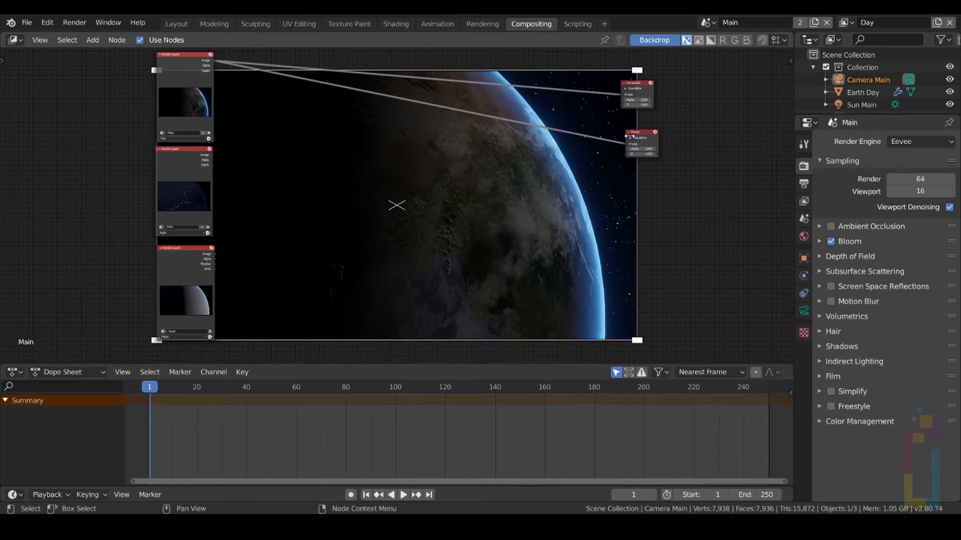
- Add a Mix node between the Render Layers nodes and the Viewer node
{"action": "left_click", "coordinate": [438, 180]}
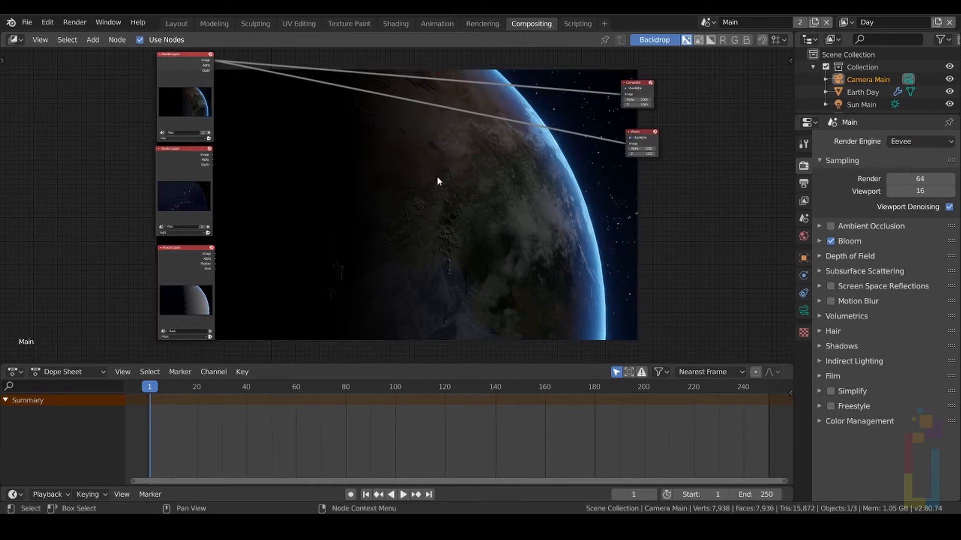
{"action": "key", "text": "shift+a"}
{"action": "type", "text": "smix"}
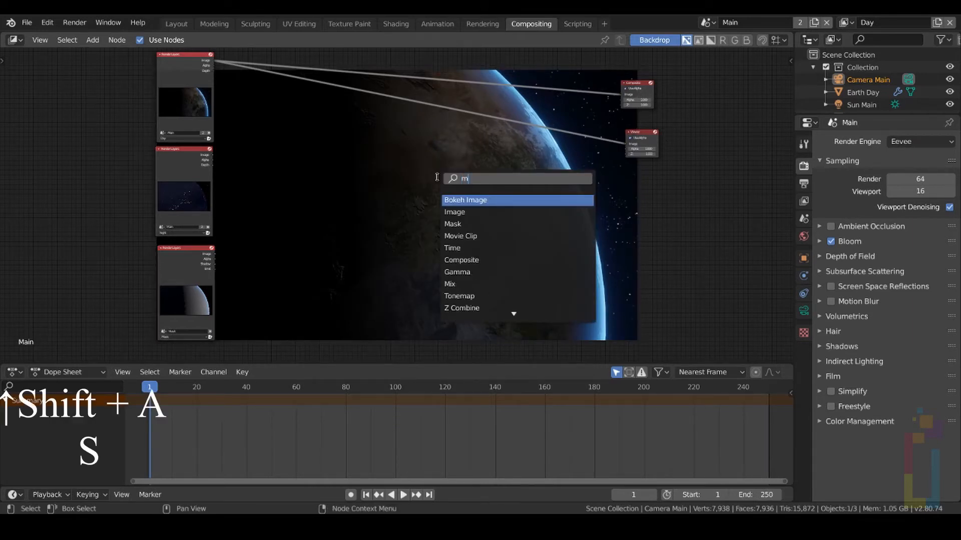
{"action": "key", "text": "Return"}
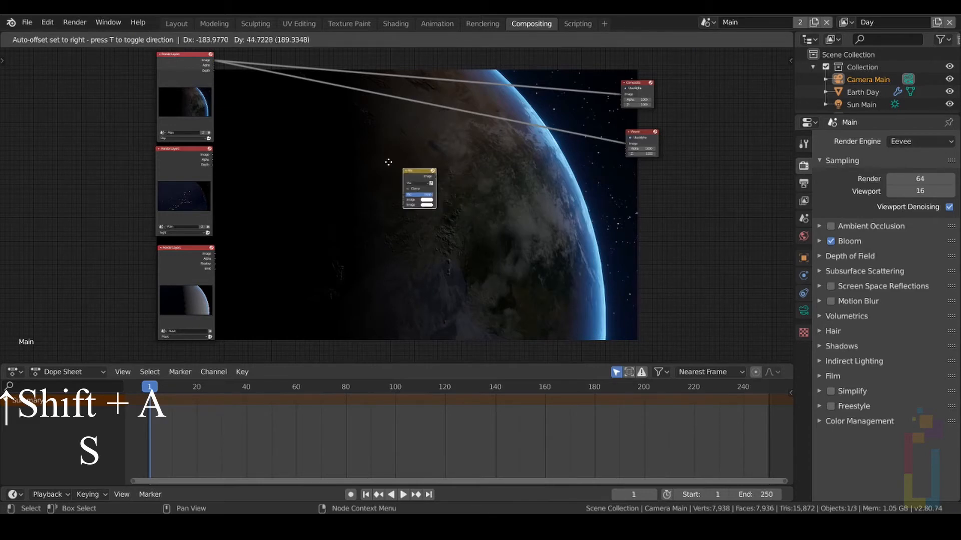
{"action": "left_click", "coordinate": [411, 140]}
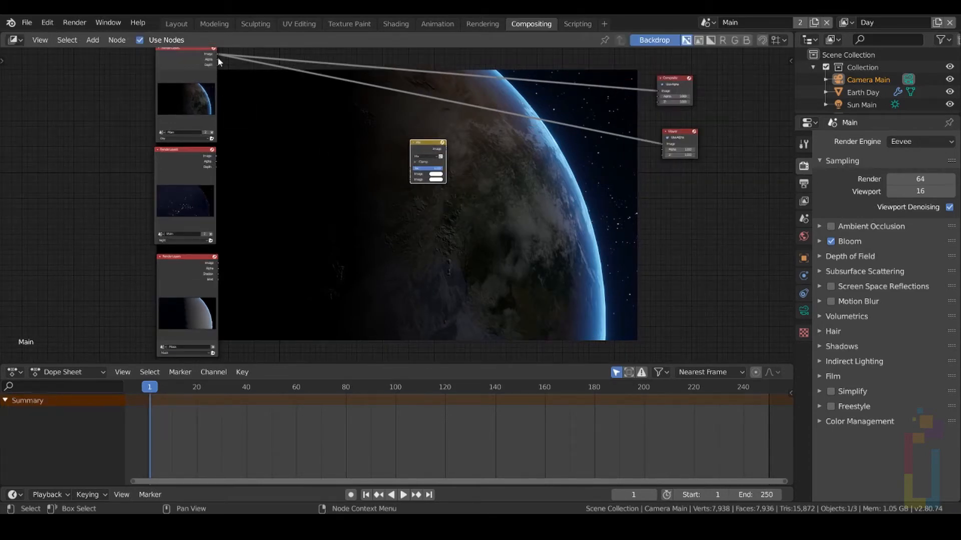
- Blend the Night and Day images in the Mix node with the Mask's Shadow pass as factor, and feed the result to the Viewer
{"action": "left_click_drag", "start_coordinate": [219, 53], "coordinate": [412, 179]}
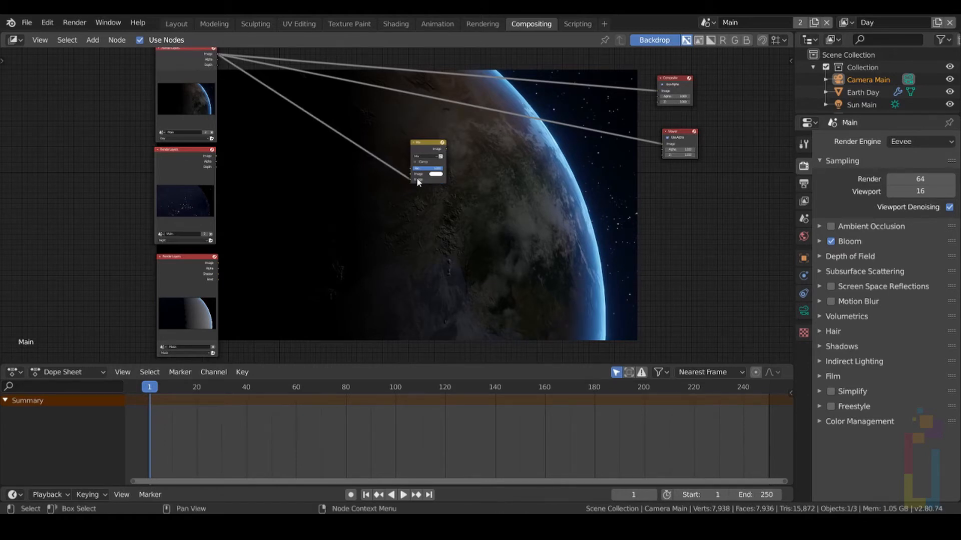
{"action": "left_click_drag", "start_coordinate": [217, 157], "coordinate": [411, 174]}
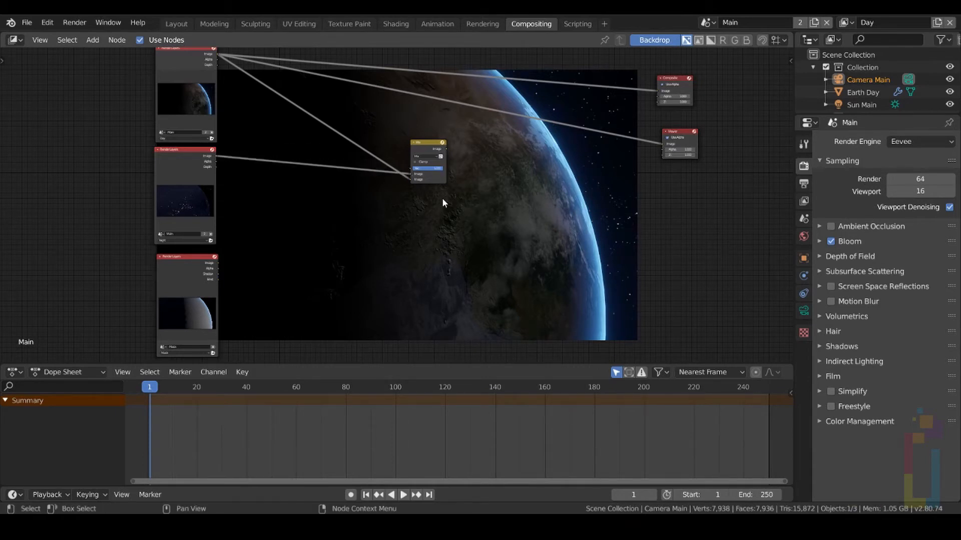
{"action": "left_click_drag", "start_coordinate": [446, 146], "coordinate": [666, 147]}
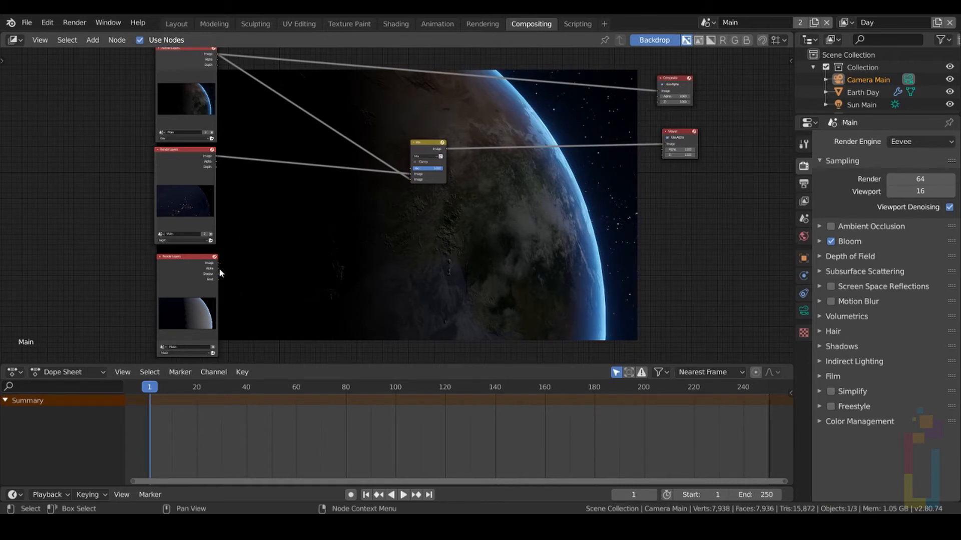
{"action": "left_click_drag", "start_coordinate": [219, 273], "coordinate": [409, 169]}
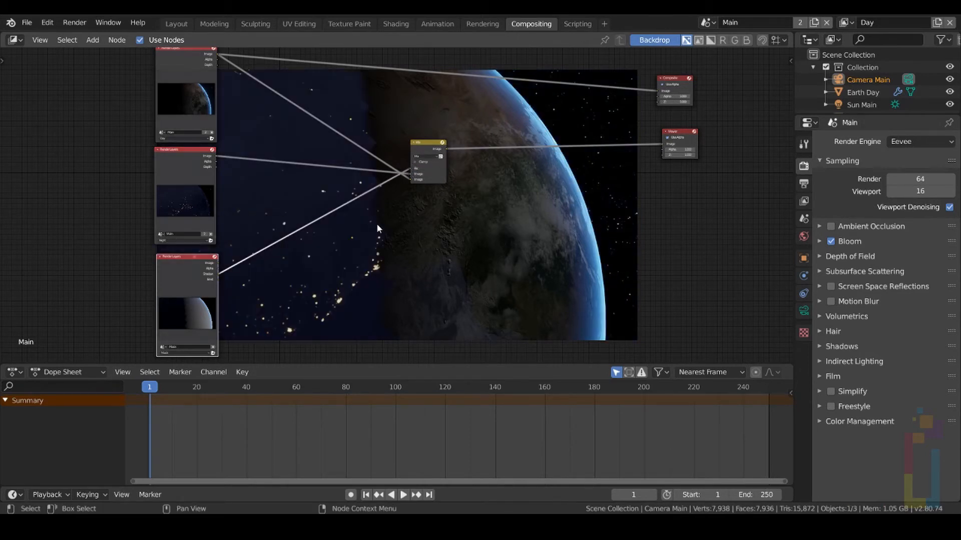
- Duplicate the Mix node and place the copy just below the original
{"action": "scroll", "coordinate": [362, 202], "scroll_direction": "down", "scroll_amount": 1}
{"action": "scroll", "coordinate": [361, 202], "scroll_direction": "up", "scroll_amount": 2}
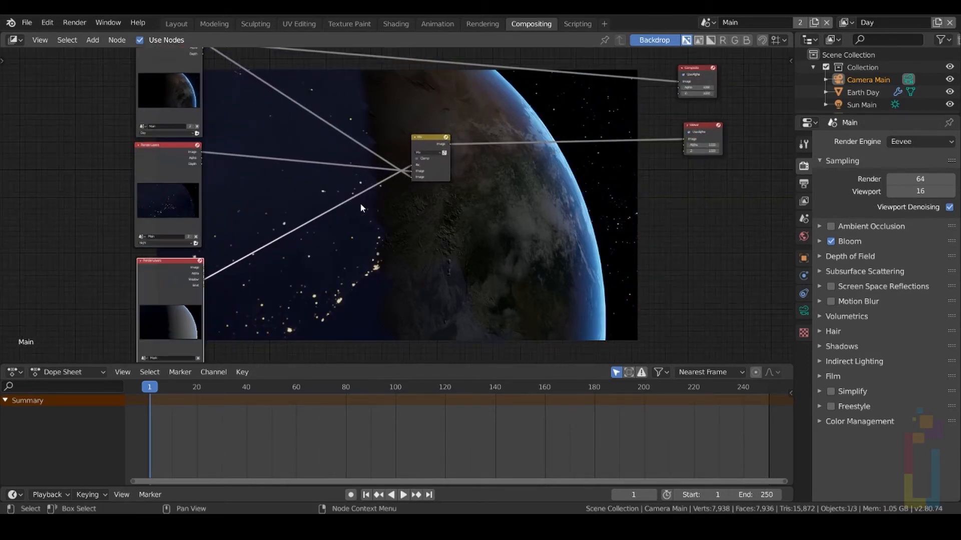
{"action": "scroll", "coordinate": [361, 207], "scroll_direction": "down", "scroll_amount": 1}
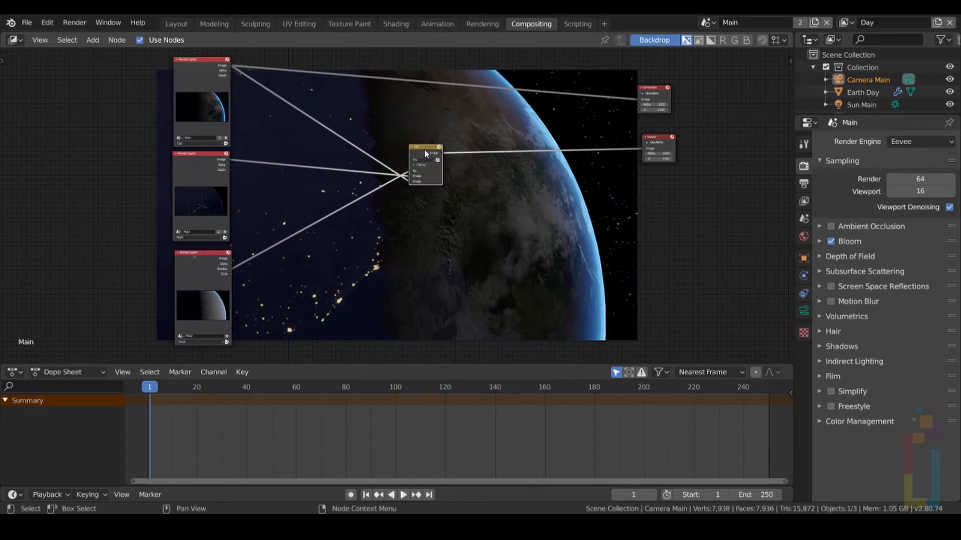
{"action": "key", "text": "shift+d"}
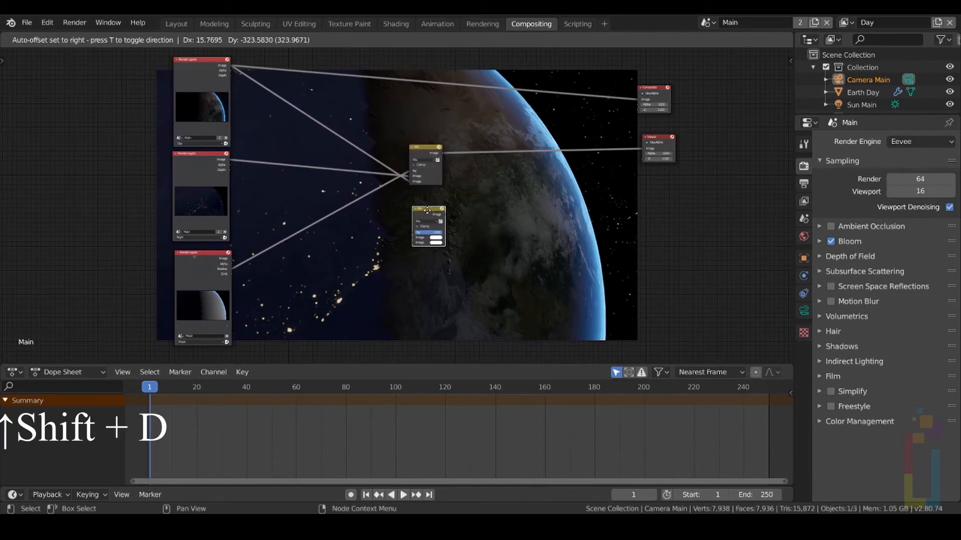
{"action": "left_click", "coordinate": [427, 210]}
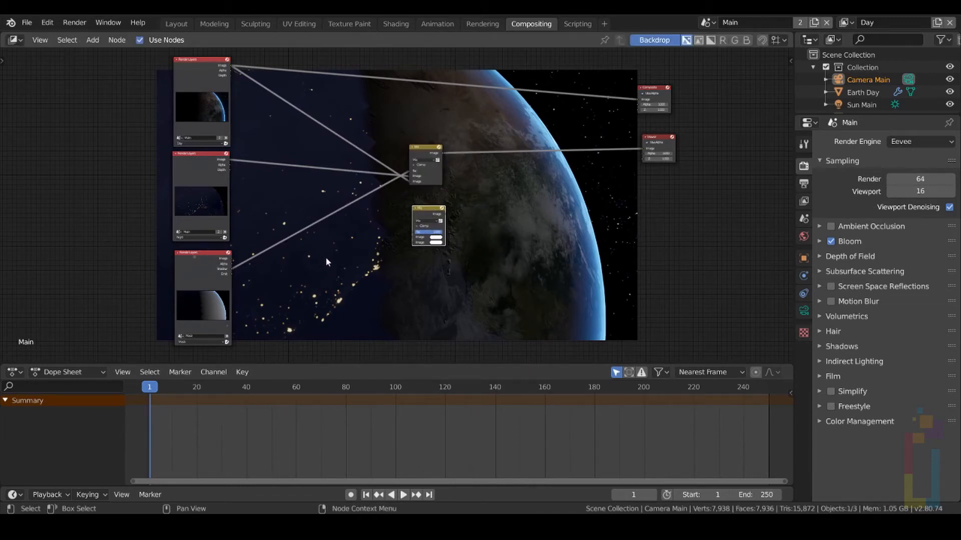
- Add a Sun Beams node between the Mask Render Layers node and the duplicated Mix node
{"action": "key", "text": "shift+a"}
{"action": "key", "text": "s"}
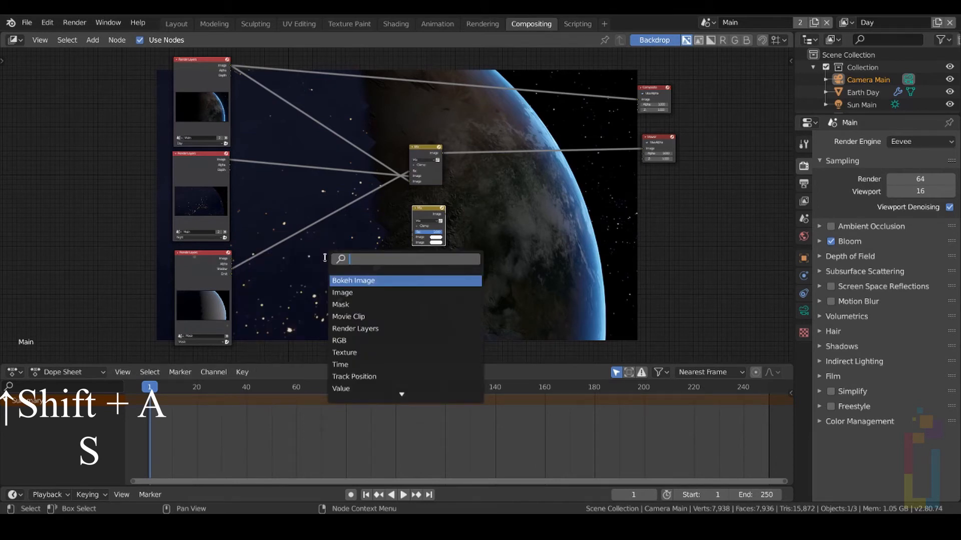
{"action": "type", "text": "sun"}
{"action": "key", "text": "Return"}
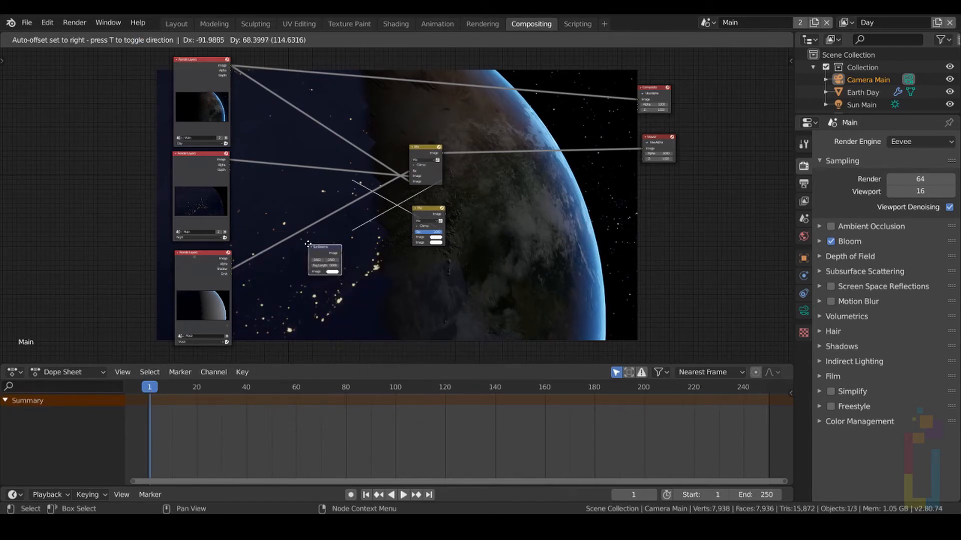
{"action": "left_click", "coordinate": [307, 246]}
- Link the Mask Render Layers Emit pass to the Sun Beams Image input and set the Ray Length to 0.034
{"action": "scroll", "coordinate": [310, 251], "scroll_direction": "up", "scroll_amount": 2}
{"action": "scroll", "coordinate": [308, 256], "scroll_direction": "up", "scroll_amount": 3}
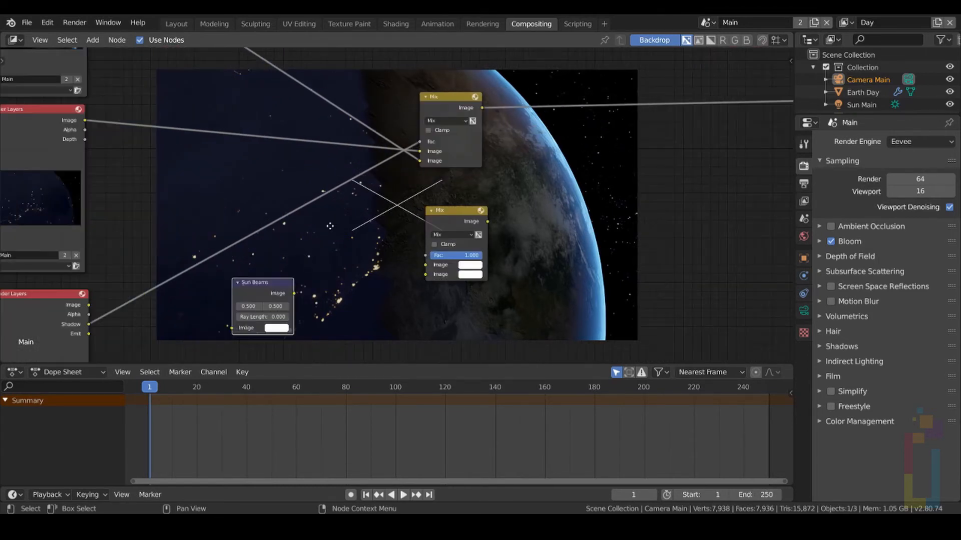
{"action": "middle_click_drag", "start_coordinate": [330, 225], "coordinate": [415, 137]}
{"action": "left_click_drag", "start_coordinate": [173, 245], "coordinate": [317, 241]}
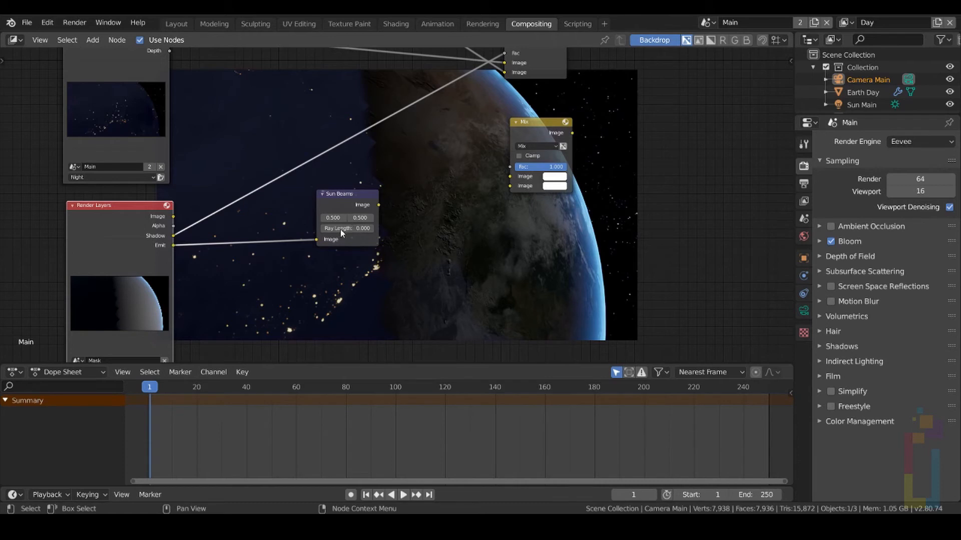
{"action": "left_click", "coordinate": [338, 229]}
{"action": "key", "text": "BackSpace"}
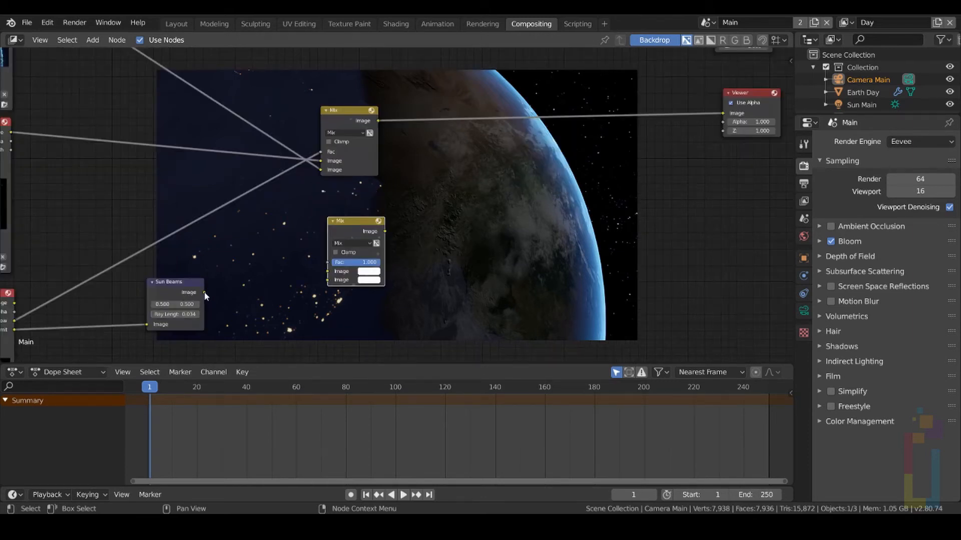
- Place the duplicated Mix node after the first one, feeding it the first Mix's image and Sun Beams as its first and second images
{"action": "left_click_drag", "start_coordinate": [205, 291], "coordinate": [334, 281]}
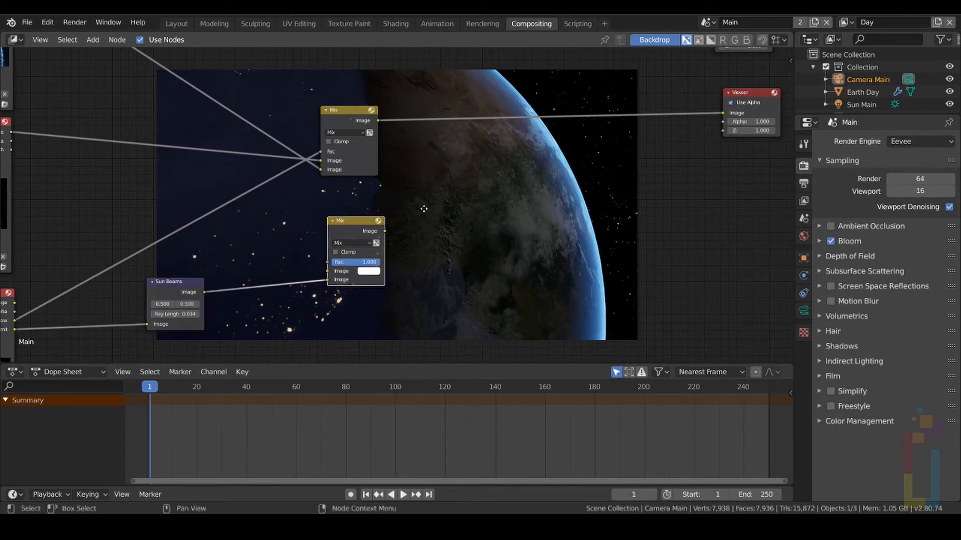
{"action": "left_click_drag", "start_coordinate": [350, 223], "coordinate": [539, 159]}
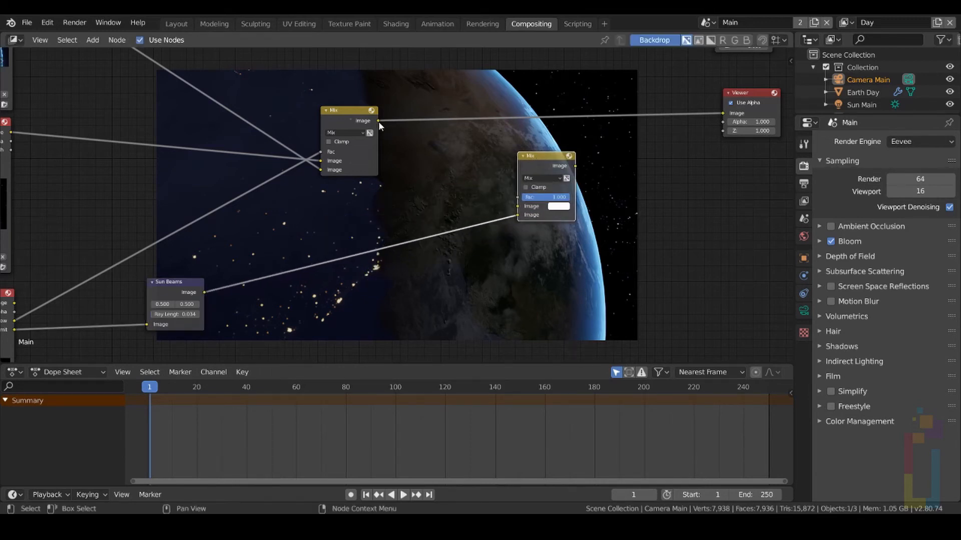
{"action": "left_click_drag", "start_coordinate": [379, 120], "coordinate": [516, 206]}
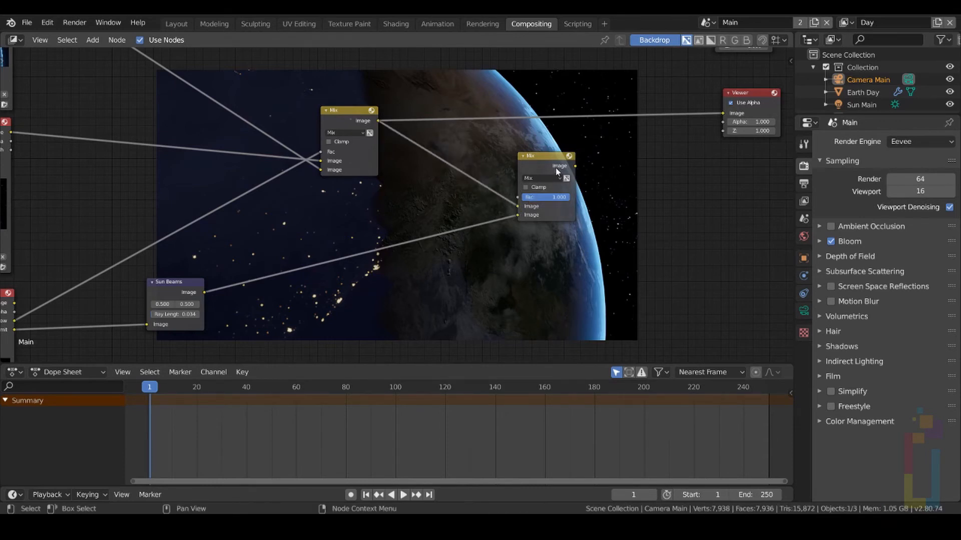
- Link the second Mix node's output to the Viewer and set its blend mode to Screen
{"action": "left_click_drag", "start_coordinate": [575, 165], "coordinate": [722, 114]}
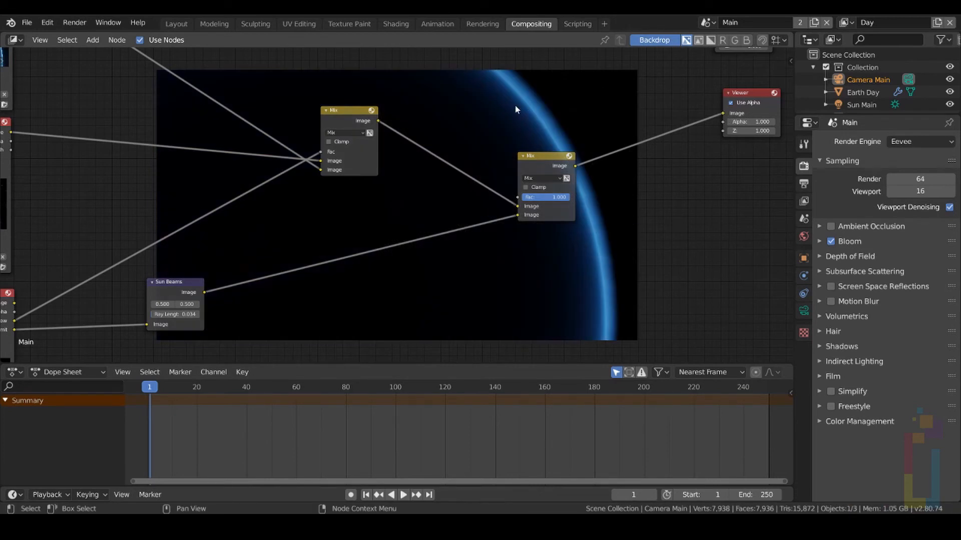
{"action": "left_click", "coordinate": [541, 178]}
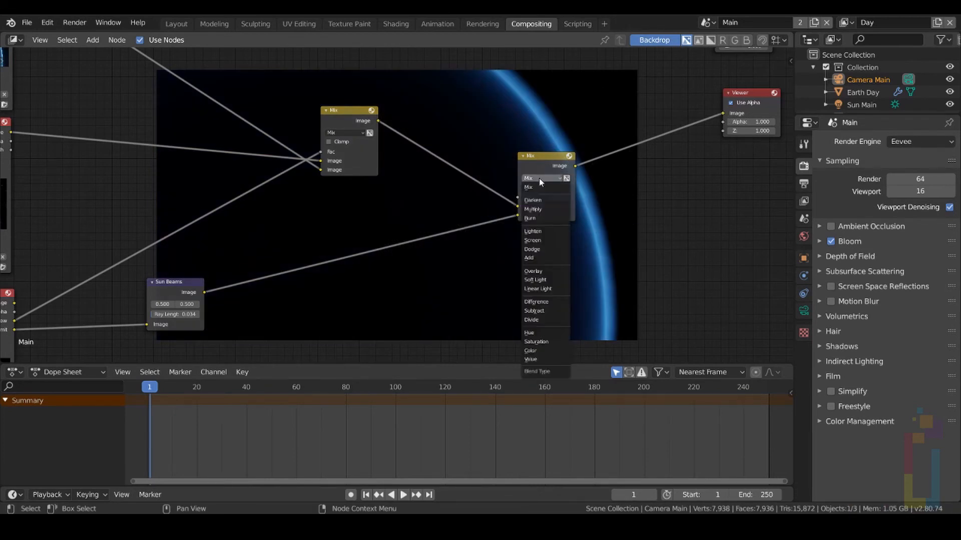
{"action": "left_click", "coordinate": [540, 241]}
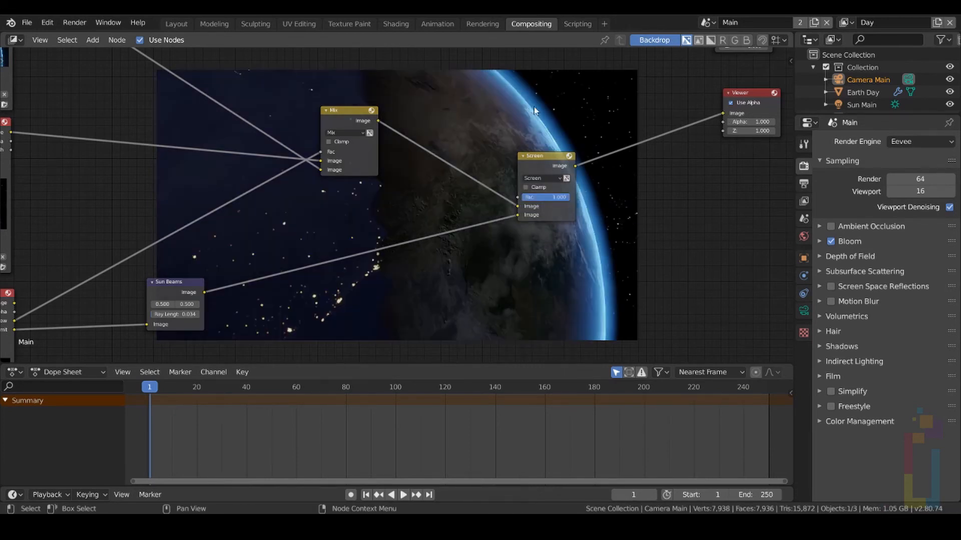
- Make room by moving the Viewer node, and insert a Color Balance node on the link between Screen and Viewer
{"action": "scroll", "coordinate": [566, 130], "scroll_direction": "down", "scroll_amount": 4}
{"action": "left_click_drag", "start_coordinate": [656, 124], "coordinate": [718, 157]}
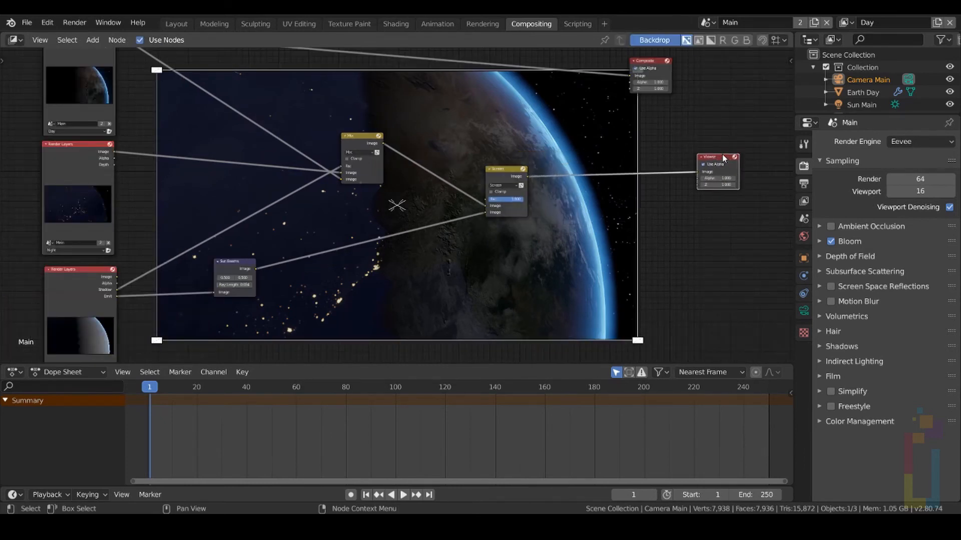
{"action": "key", "text": "shift+a"}
{"action": "type", "text": "scolo"}
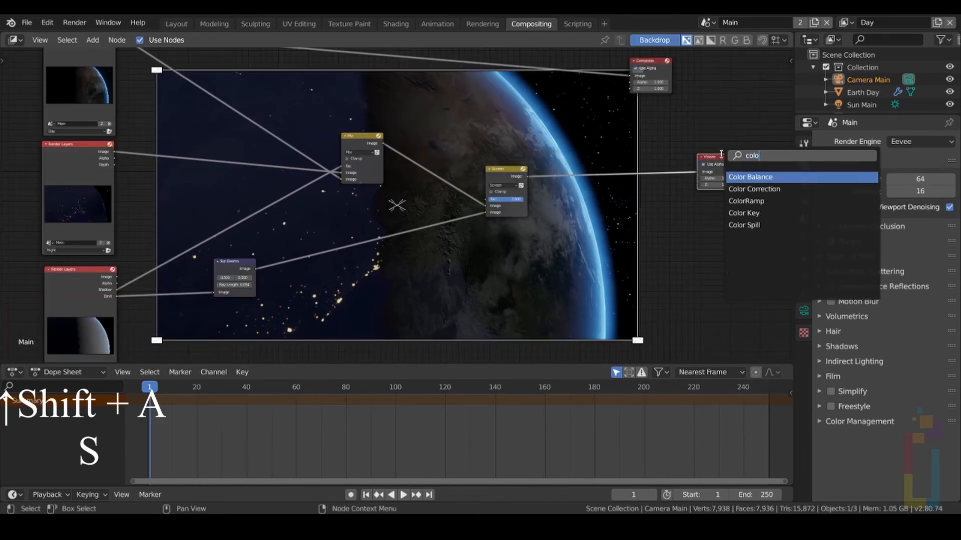
{"action": "key", "text": "Return"}
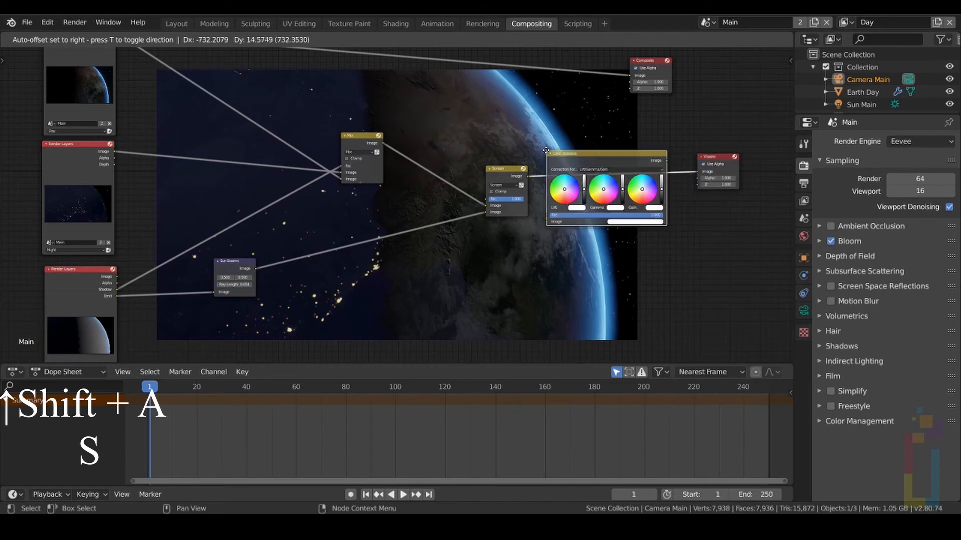
{"action": "left_click", "coordinate": [550, 150]}
- Move the Screen node away from the Color Balance node and shift Color Balance slightly towards the Viewer
{"action": "scroll", "coordinate": [737, 246], "scroll_direction": "up", "scroll_amount": 3}
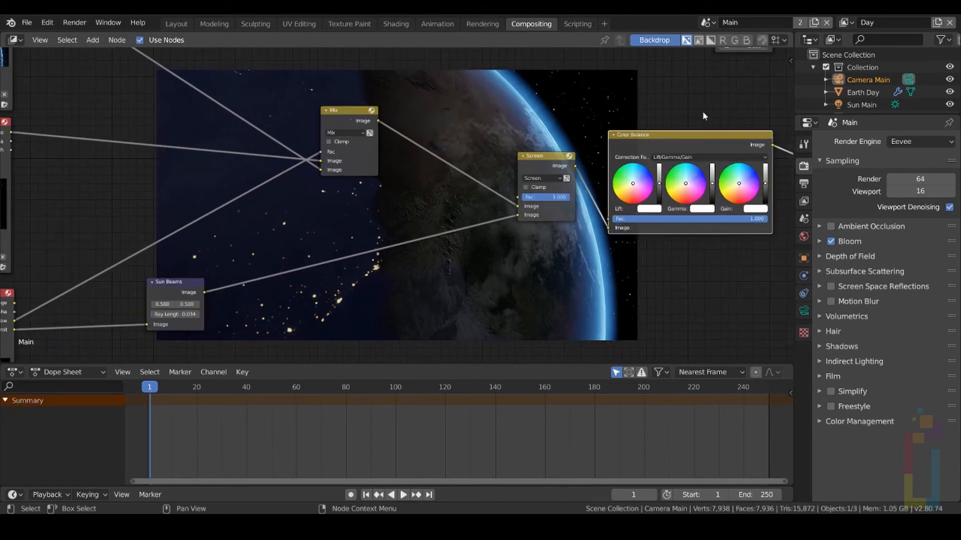
{"action": "middle_click_drag", "start_coordinate": [702, 110], "coordinate": [508, 147]}
{"action": "scroll", "coordinate": [515, 148], "scroll_direction": "up", "scroll_amount": 3}
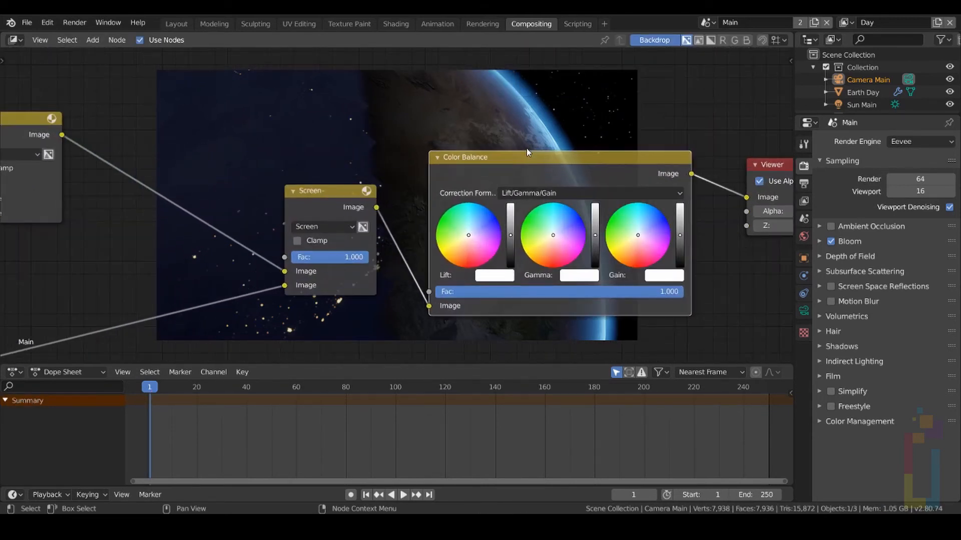
{"action": "left_click_drag", "start_coordinate": [321, 189], "coordinate": [68, 265]}
{"action": "left_click_drag", "start_coordinate": [550, 152], "coordinate": [580, 146]}
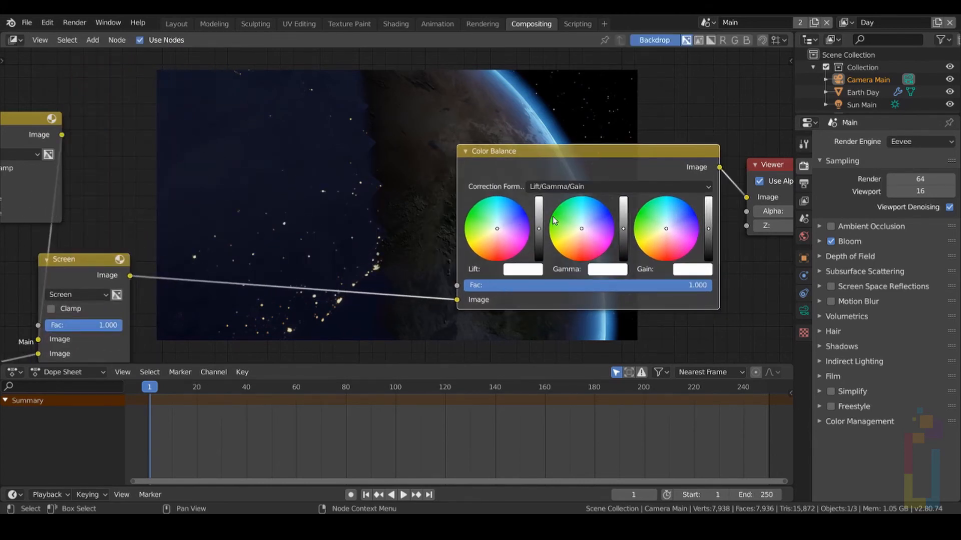
- Set the Color Balance Lift colour to hue 0.164, saturation 0.016 and value 0.9
{"action": "left_click", "coordinate": [521, 270]}
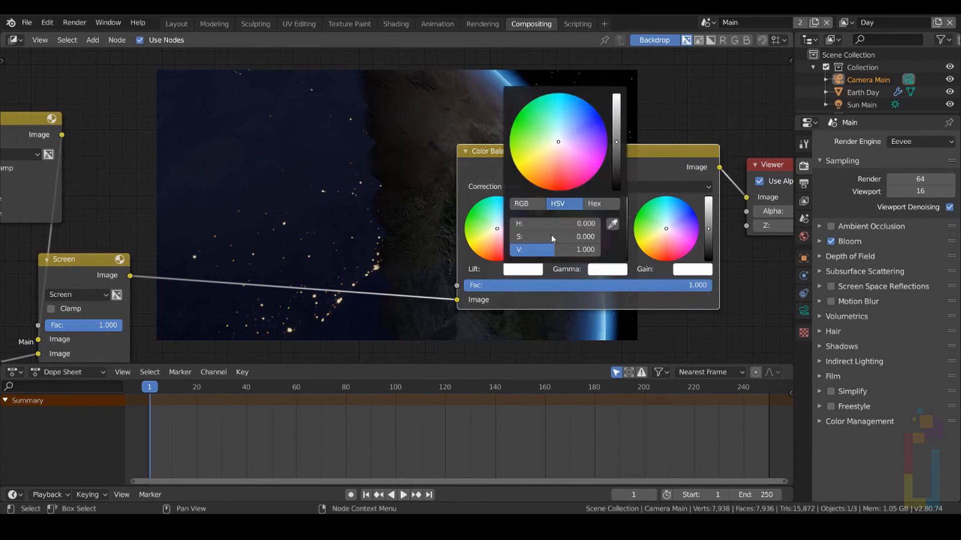
{"action": "left_click", "coordinate": [542, 224]}
{"action": "type", "text": ".164"}
{"action": "key", "text": "Tab"}
{"action": "type", "text": ".016"}
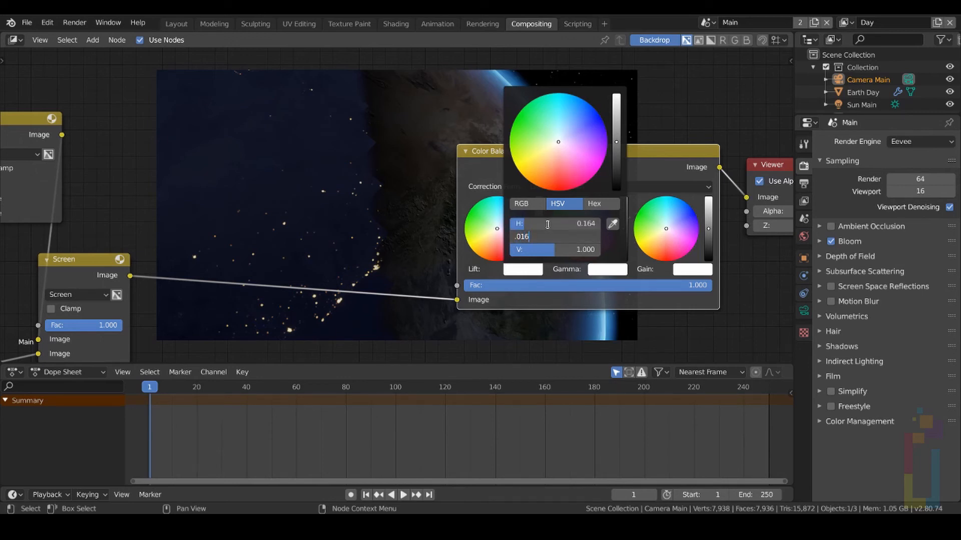
{"action": "key", "text": "Tab"}
{"action": "type", "text": ".9"}
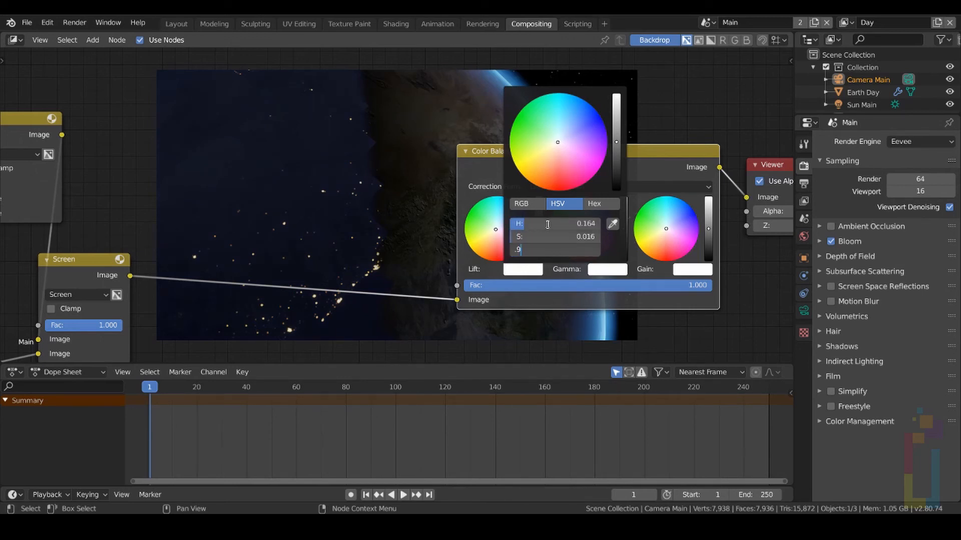
{"action": "key", "text": "Home"}
{"action": "key", "text": "Return"}
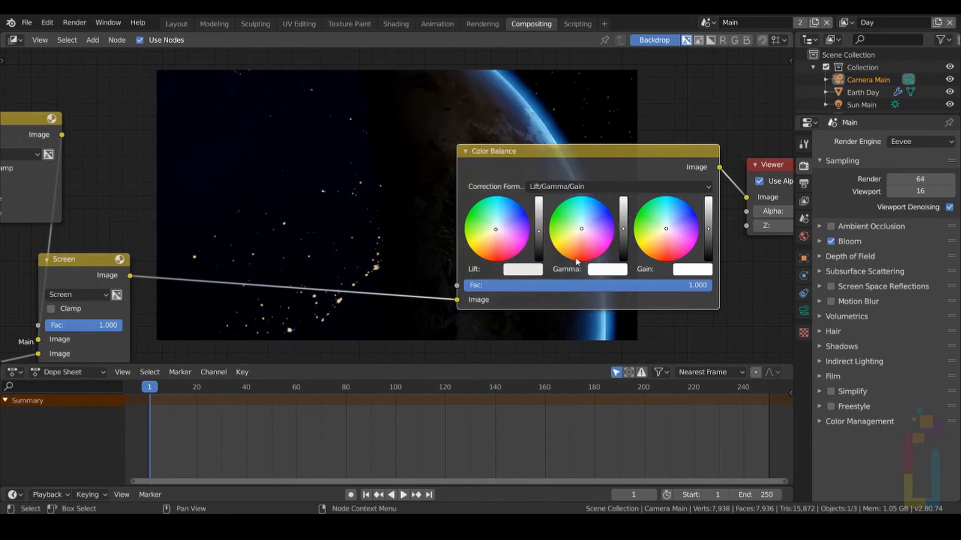
- Set the Color Balance Gamma colour to hue 0.467, saturation 0.100 and value 1.092
{"action": "left_click", "coordinate": [607, 270]}
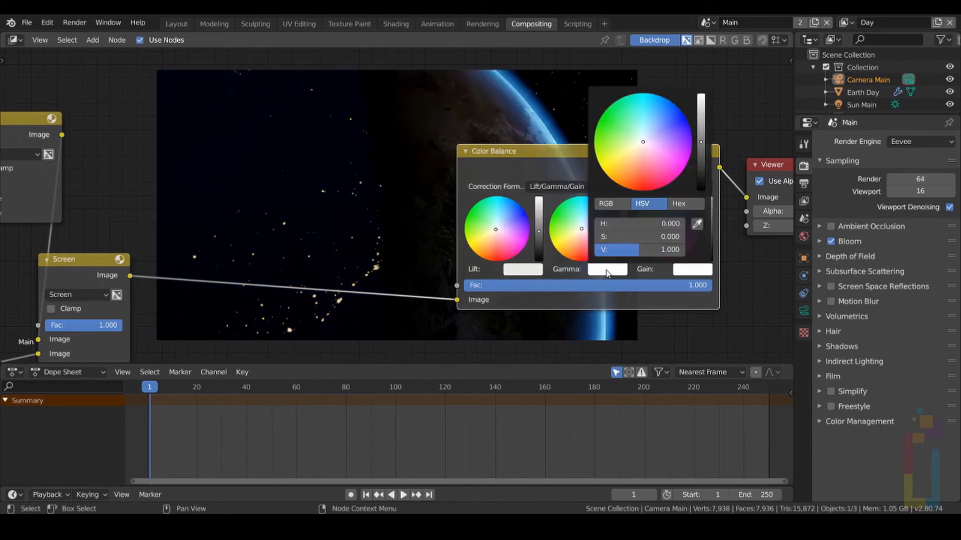
{"action": "left_click", "coordinate": [635, 224]}
{"action": "type", "text": ".46"}
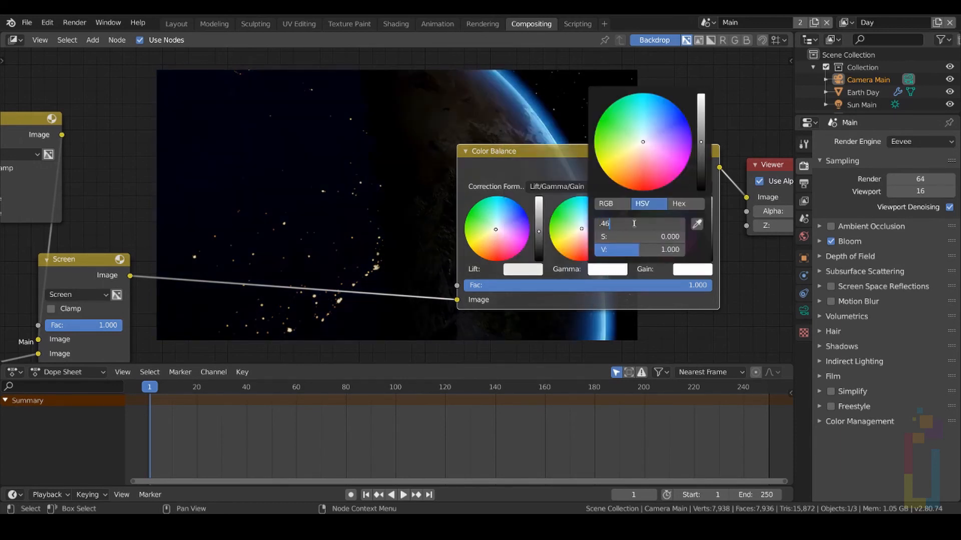
{"action": "type", "text": "7"}
{"action": "key", "text": "Tab"}
{"action": "type", "text": ".100"}
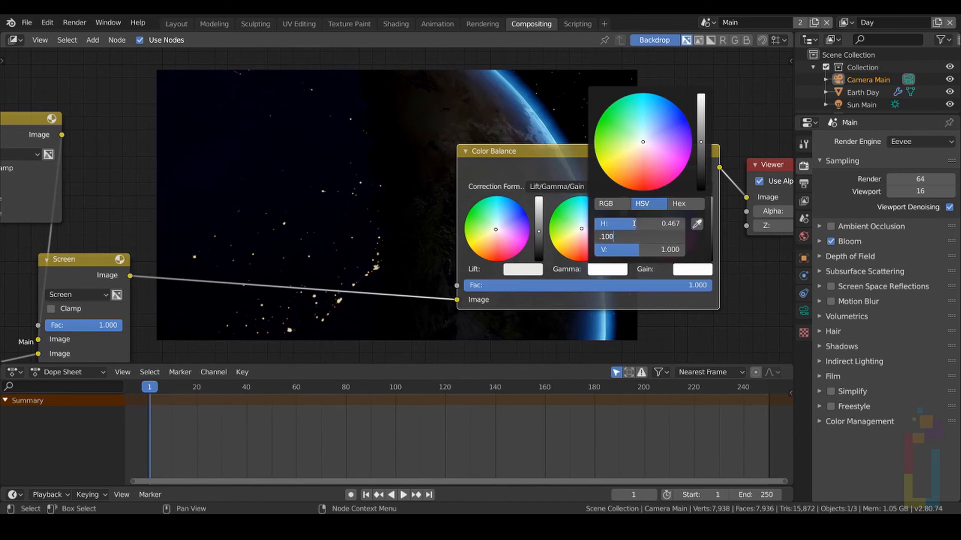
{"action": "key", "text": "Tab"}
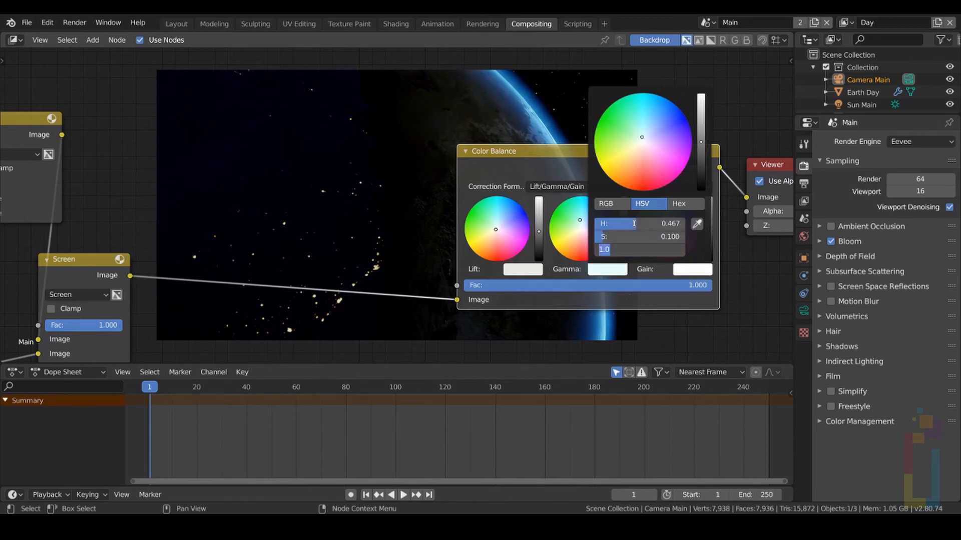
{"action": "type", "text": "1.092"}
{"action": "key", "text": "Return"}
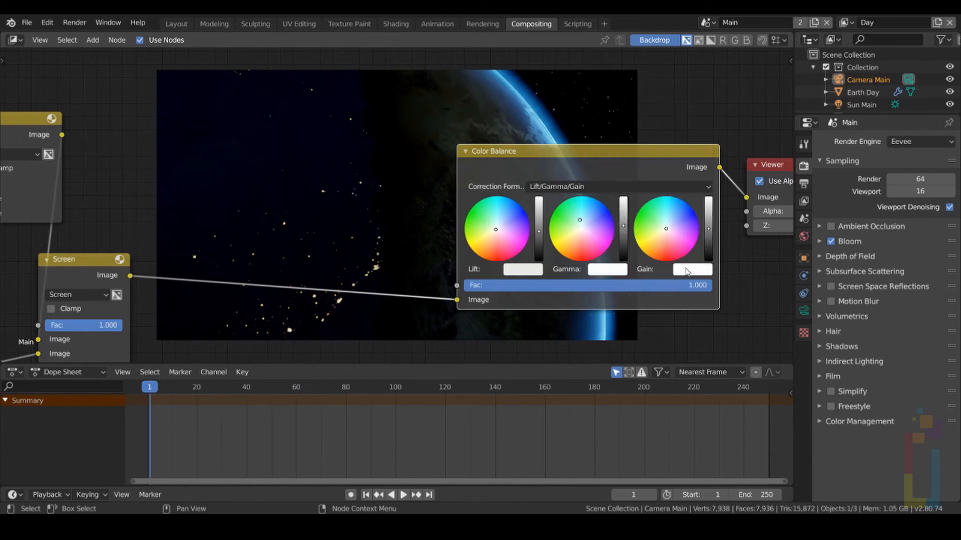
- Set the Color Balance Gain colour to hue 0.588, saturation 0.119 and value 0.99
{"action": "left_click", "coordinate": [689, 270]}
{"action": "left_click", "coordinate": [702, 224]}
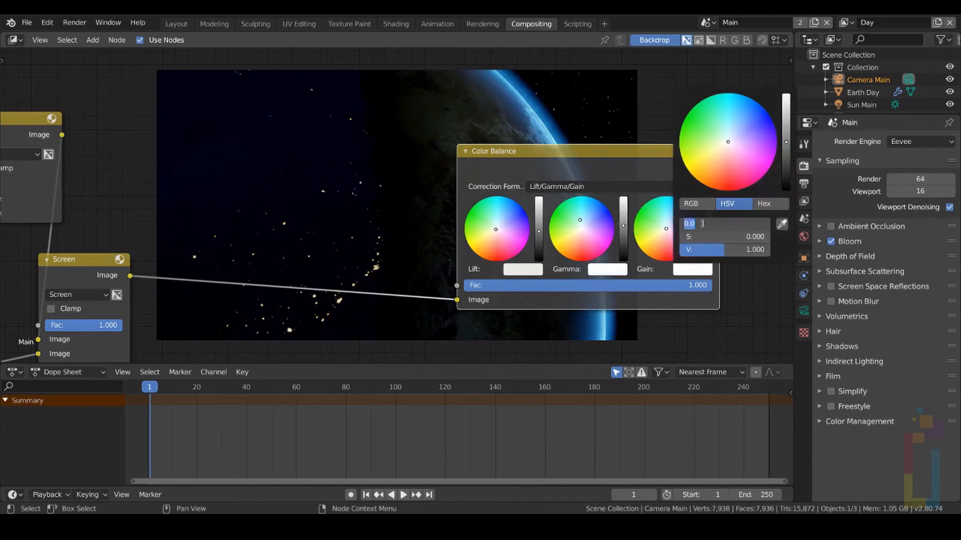
{"action": "type", "text": ".588"}
{"action": "key", "text": "Tab"}
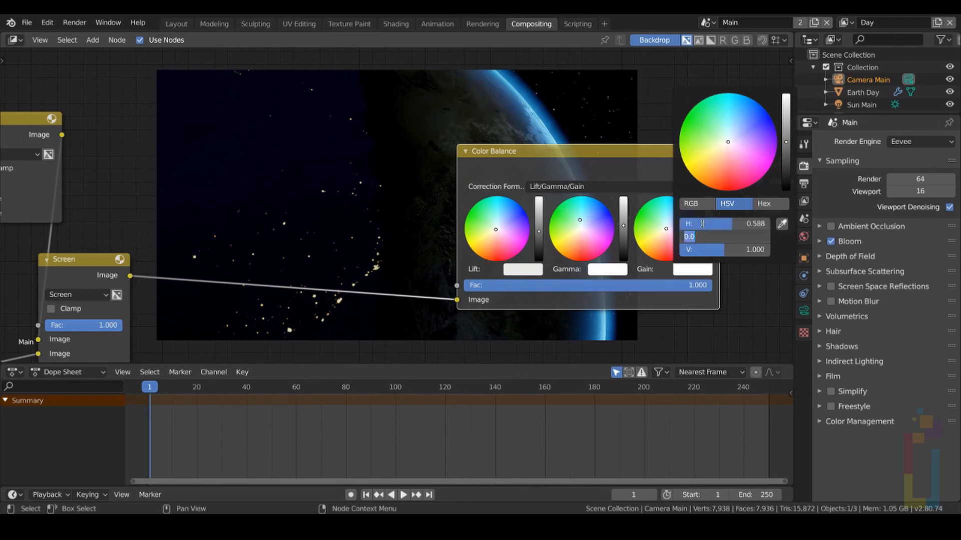
{"action": "type", "text": ".119"}
{"action": "key", "text": "Tab"}
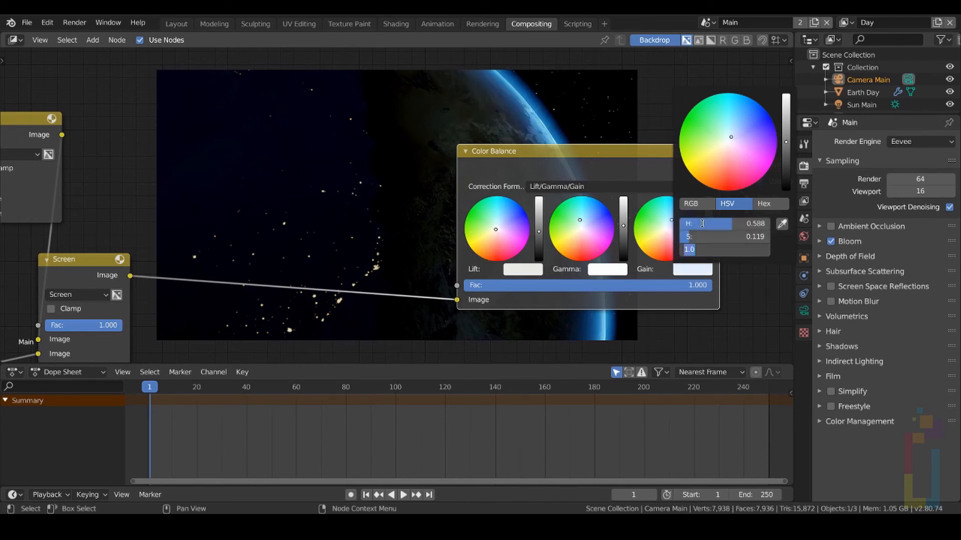
{"action": "type", "text": ".99"}
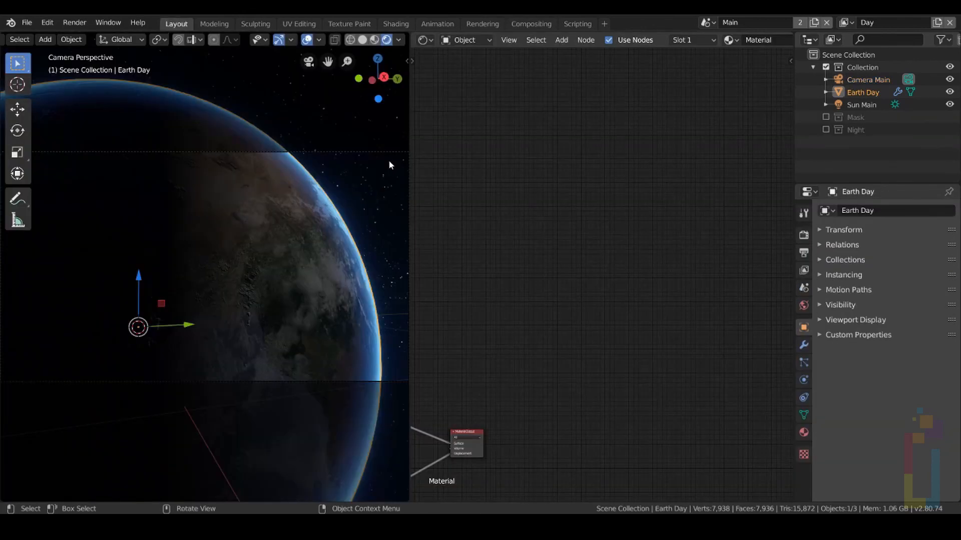
- Rotate the Earth Day object about 99 degrees around the global Z axis to bring different terrain into the lit area
{"action": "middle_click_drag", "start_coordinate": [389, 162], "coordinate": [330, 225]}
{"action": "left_click", "coordinate": [873, 92]}
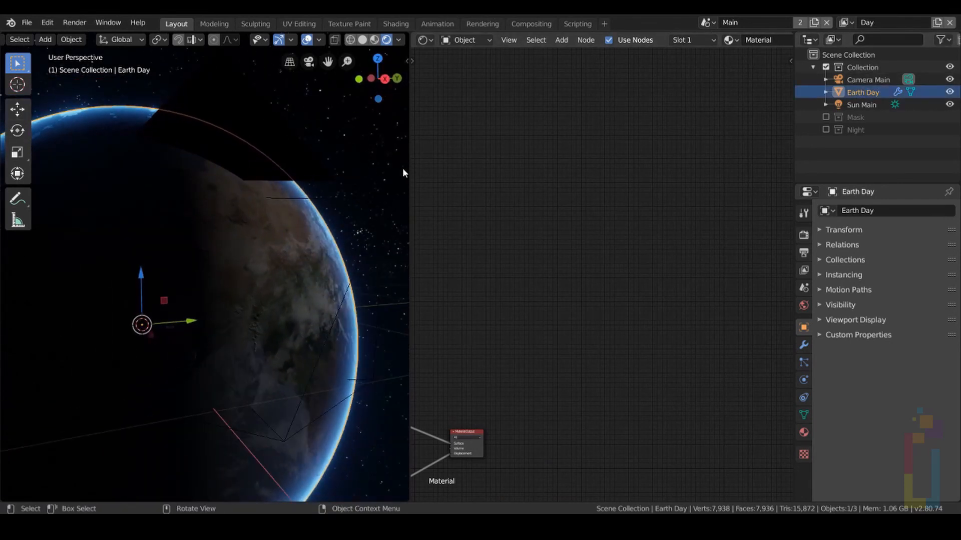
{"action": "key", "text": "r"}
{"action": "key", "text": "z"}
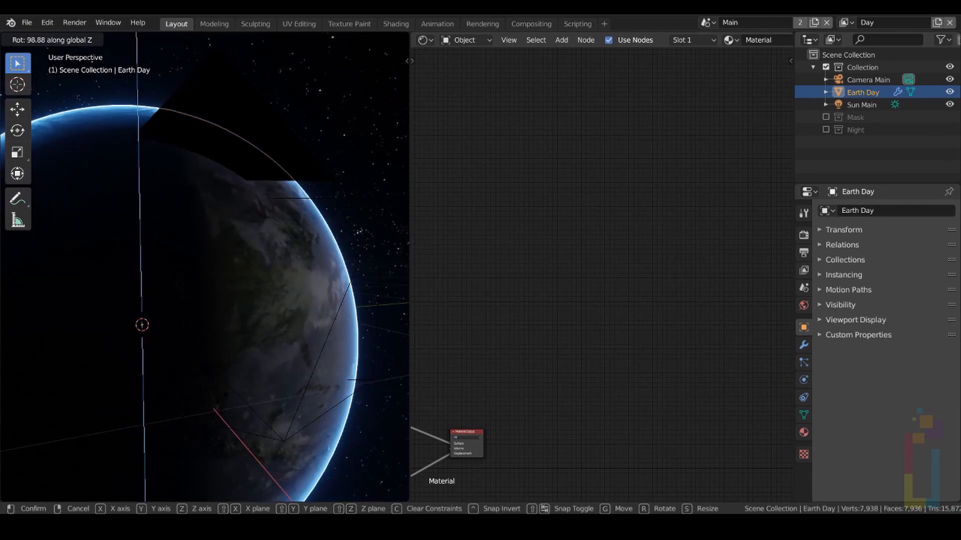
{"action": "left_click", "coordinate": [221, 397]}
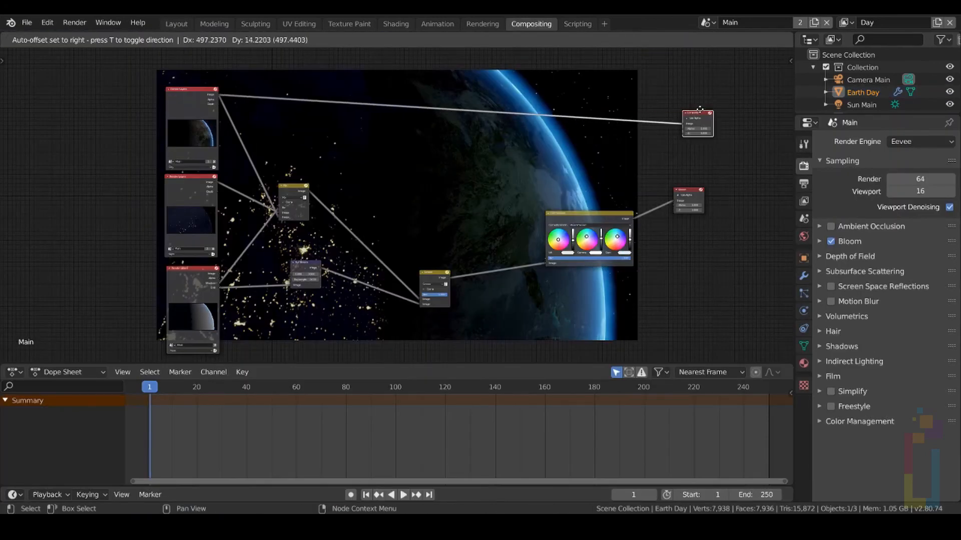
- Connect the Color Balance image output to the Composite node's image input and display the render result
{"action": "scroll", "coordinate": [669, 169], "scroll_direction": "up", "scroll_amount": 1}
{"action": "middle_click_drag", "start_coordinate": [669, 170], "coordinate": [534, 198]}
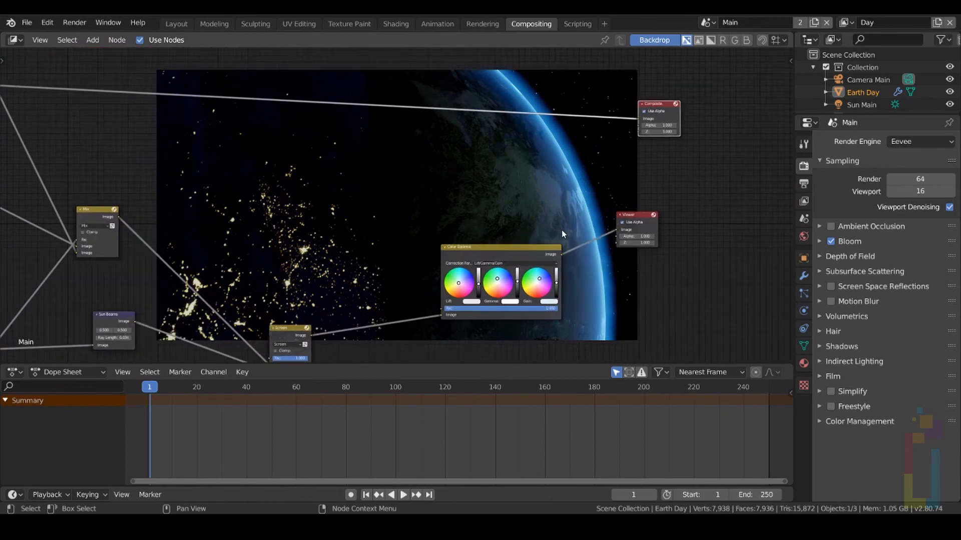
{"action": "left_click_drag", "start_coordinate": [561, 254], "coordinate": [641, 119]}
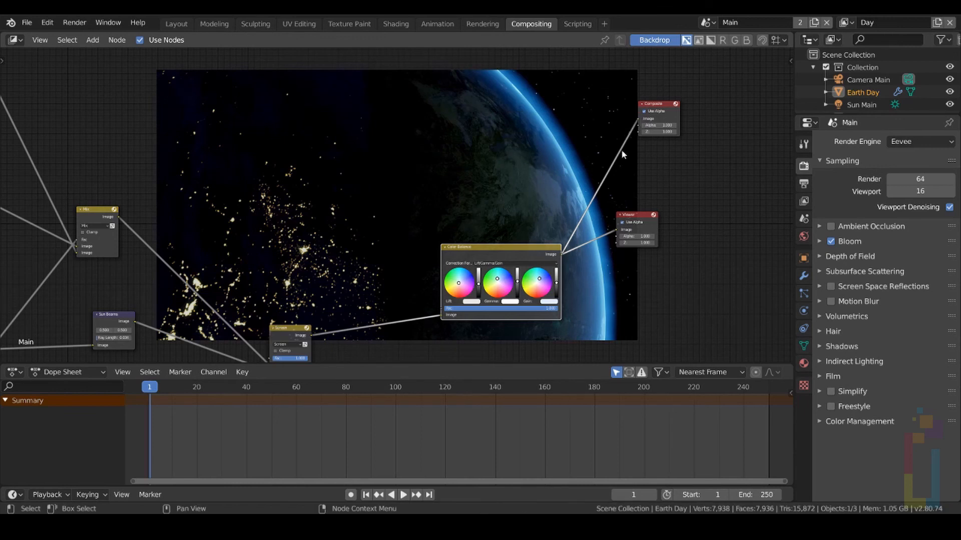
{"action": "middle_click_drag", "start_coordinate": [521, 172], "coordinate": [580, 156]}
{"action": "scroll", "coordinate": [554, 161], "scroll_direction": "down", "scroll_amount": 2}
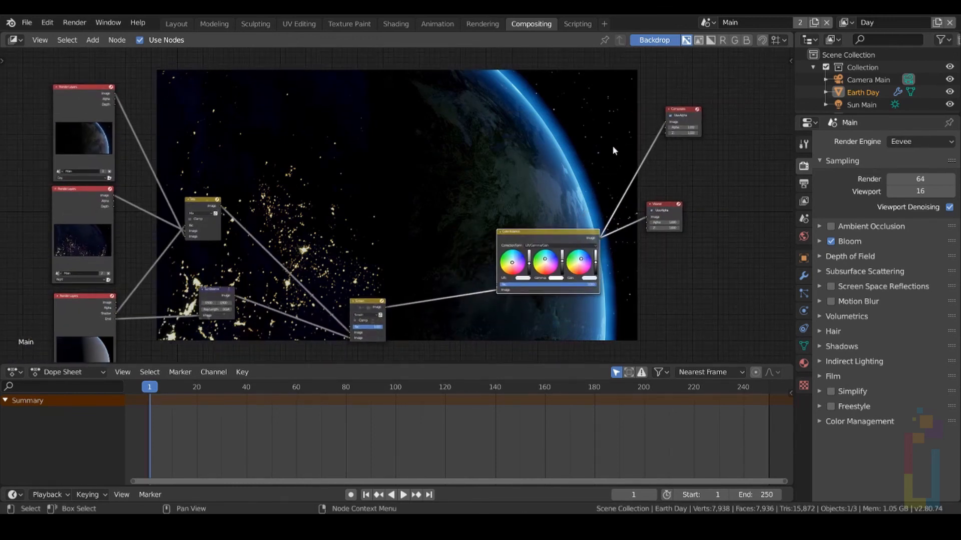
{"action": "key", "text": "F11"}
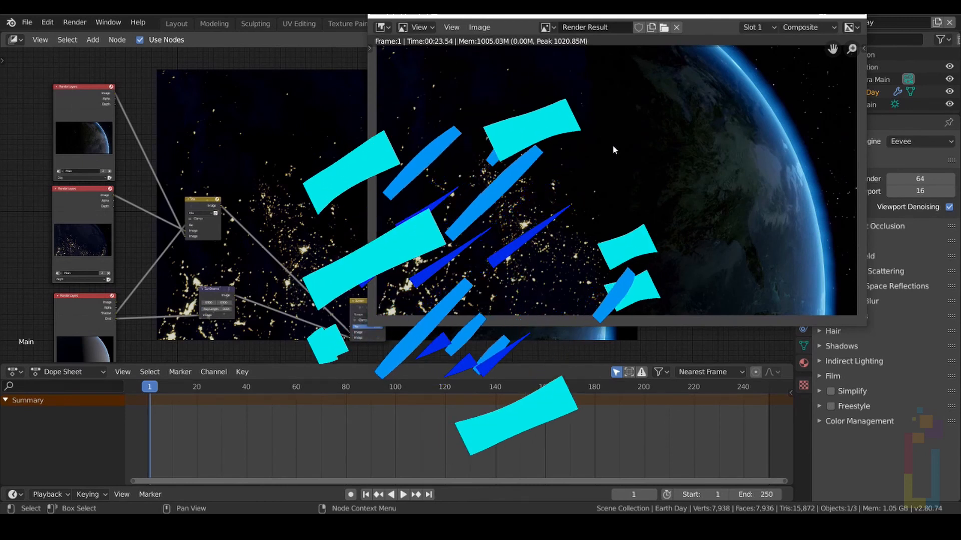